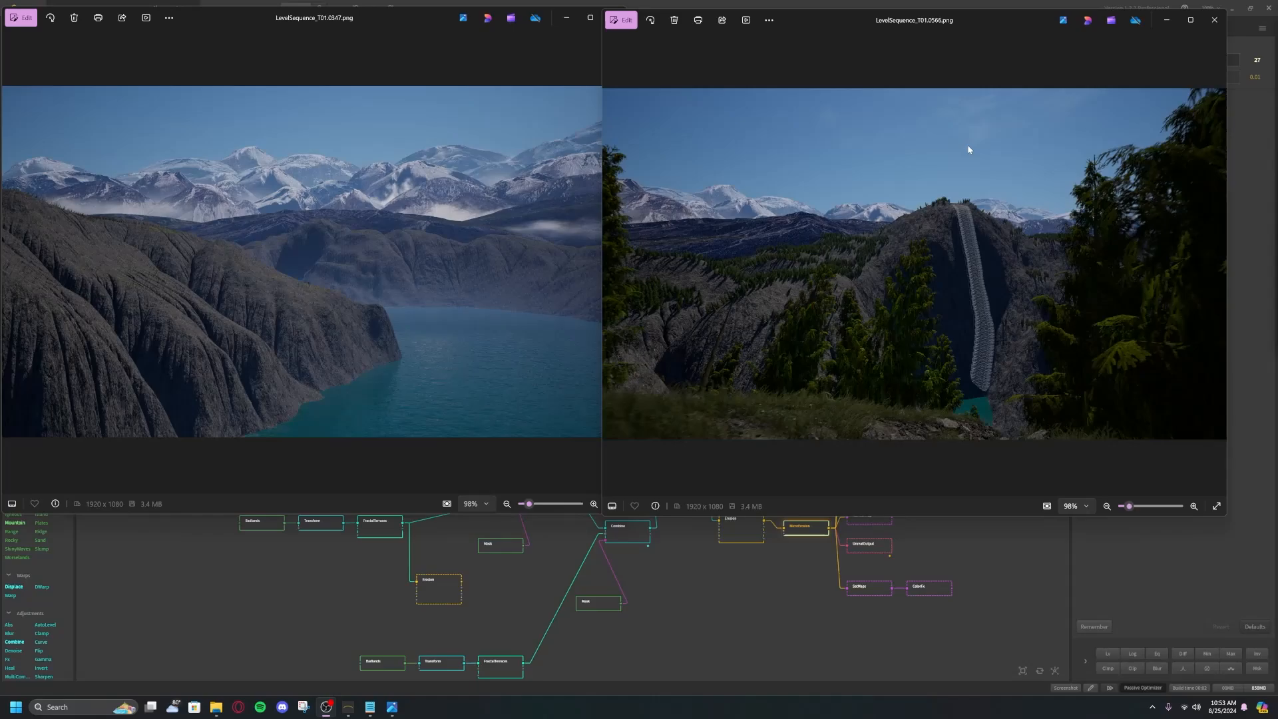
Close the two rendered landscape images and view the fjord terrain in the 3D preview
click(1214, 20)
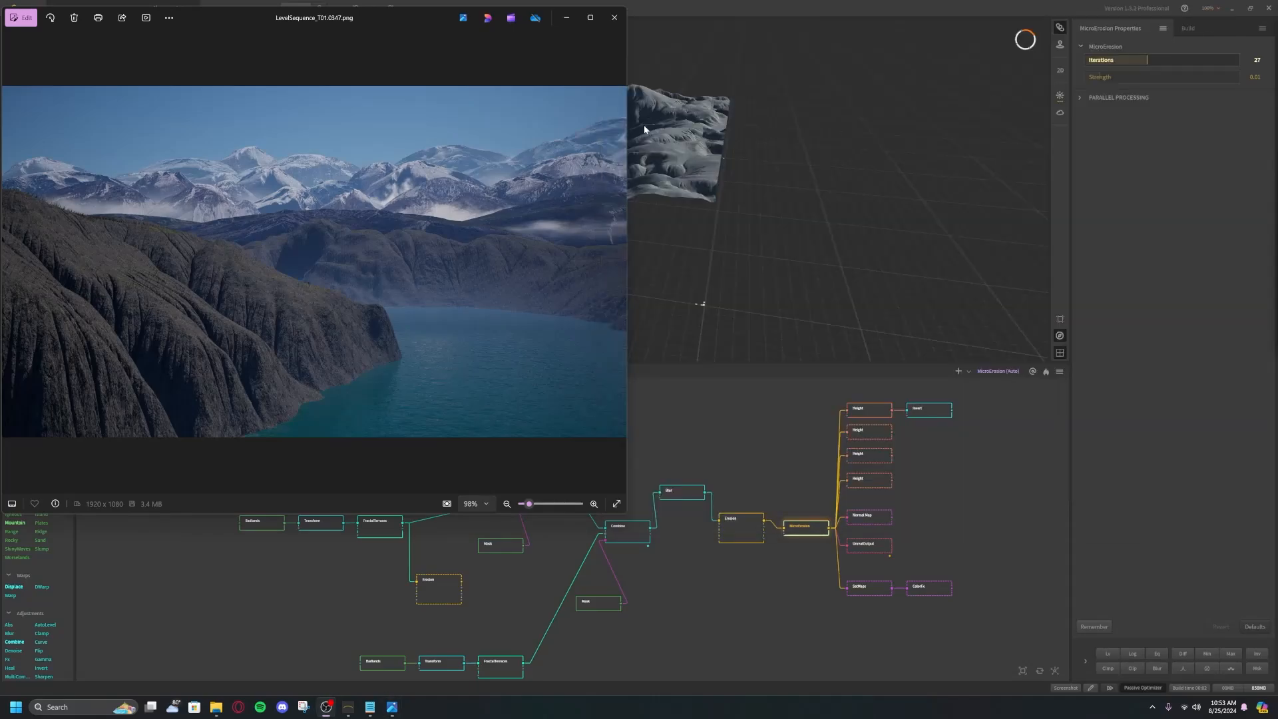
click(615, 18)
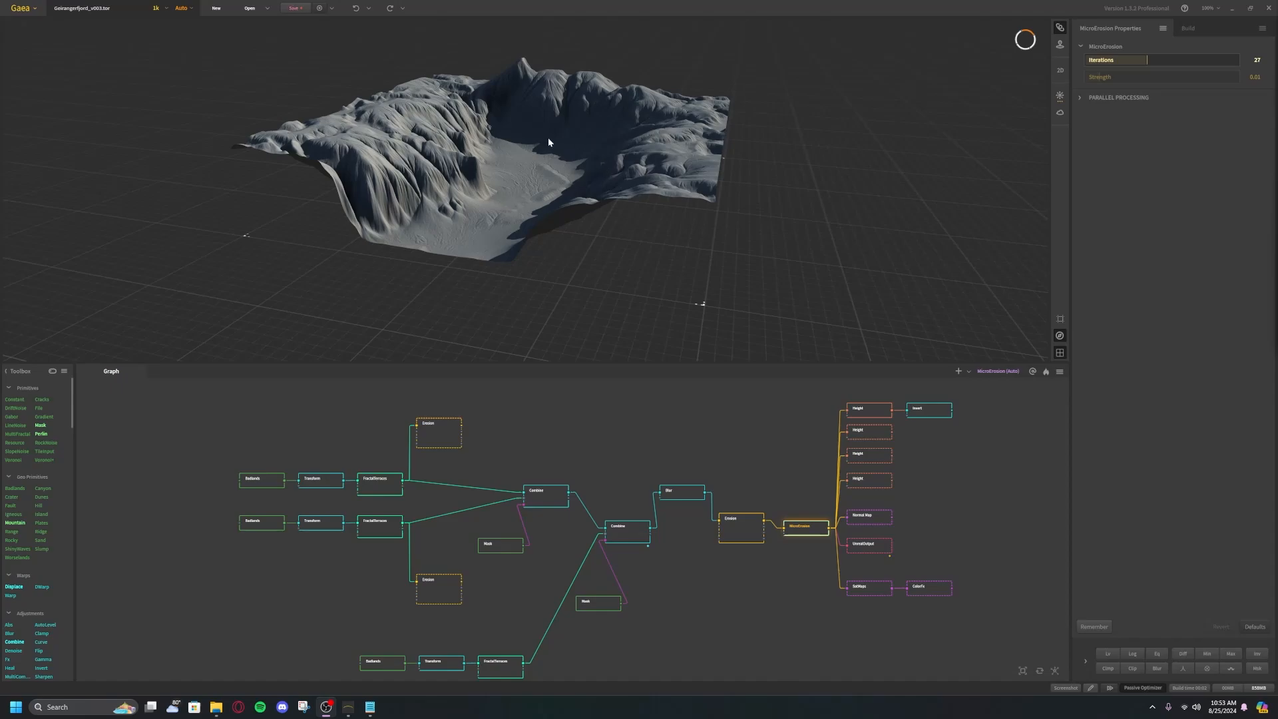
mouse_move(547, 137)
mouse_down()
mouse_move(537, 122)
mouse_move(545, 138)
mouse_up()
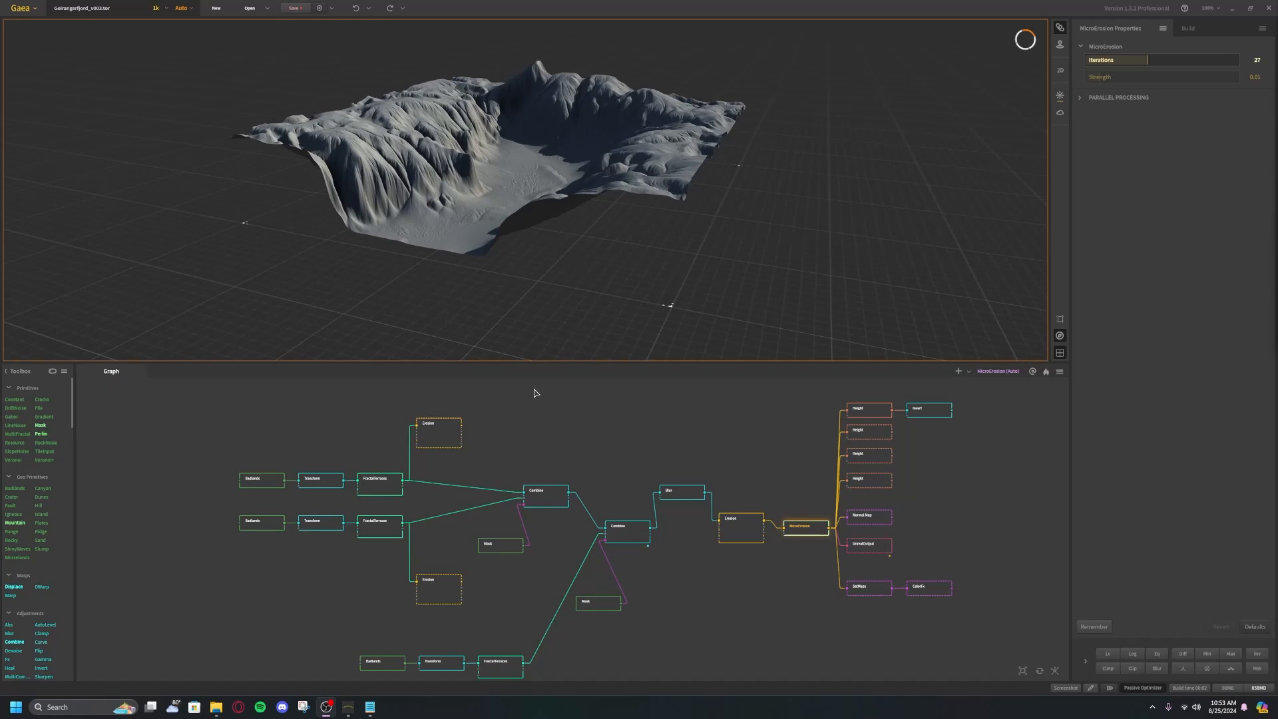
Examine the Badlands, Transform and FractalTerraces nodes of the upper two branches in the terrain preview
click(254, 479)
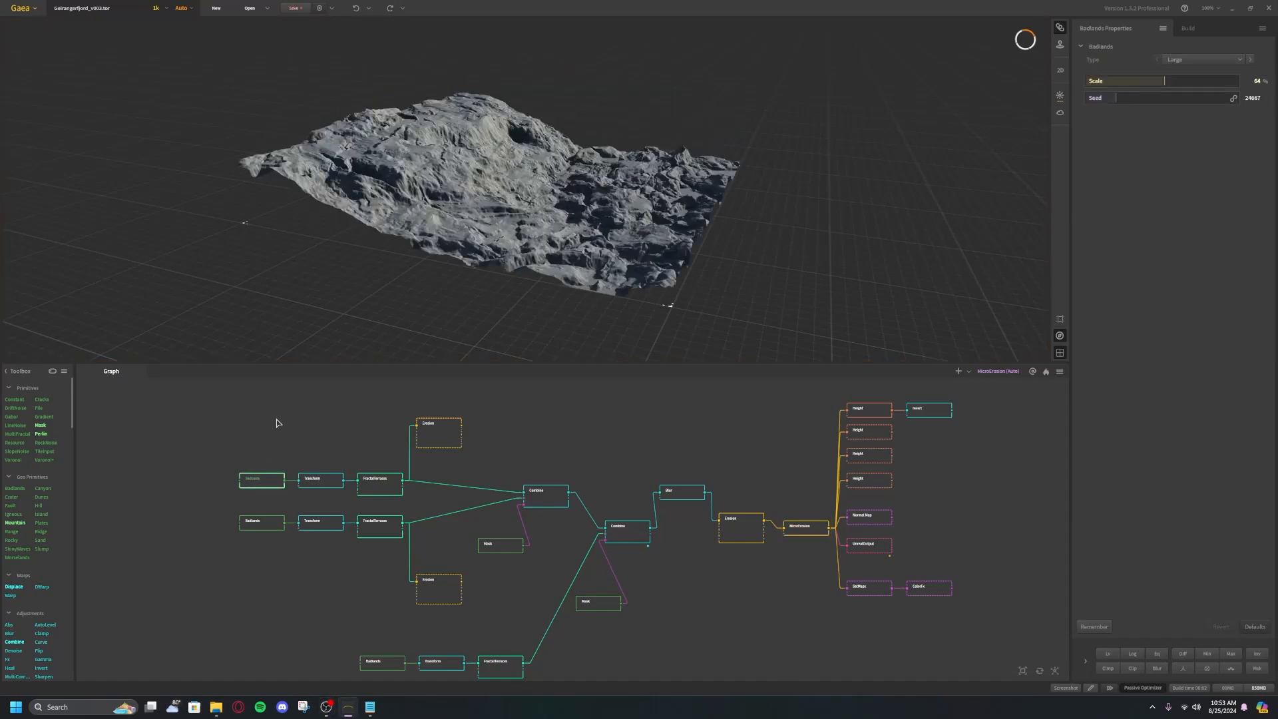
click(261, 524)
click(268, 481)
click(317, 486)
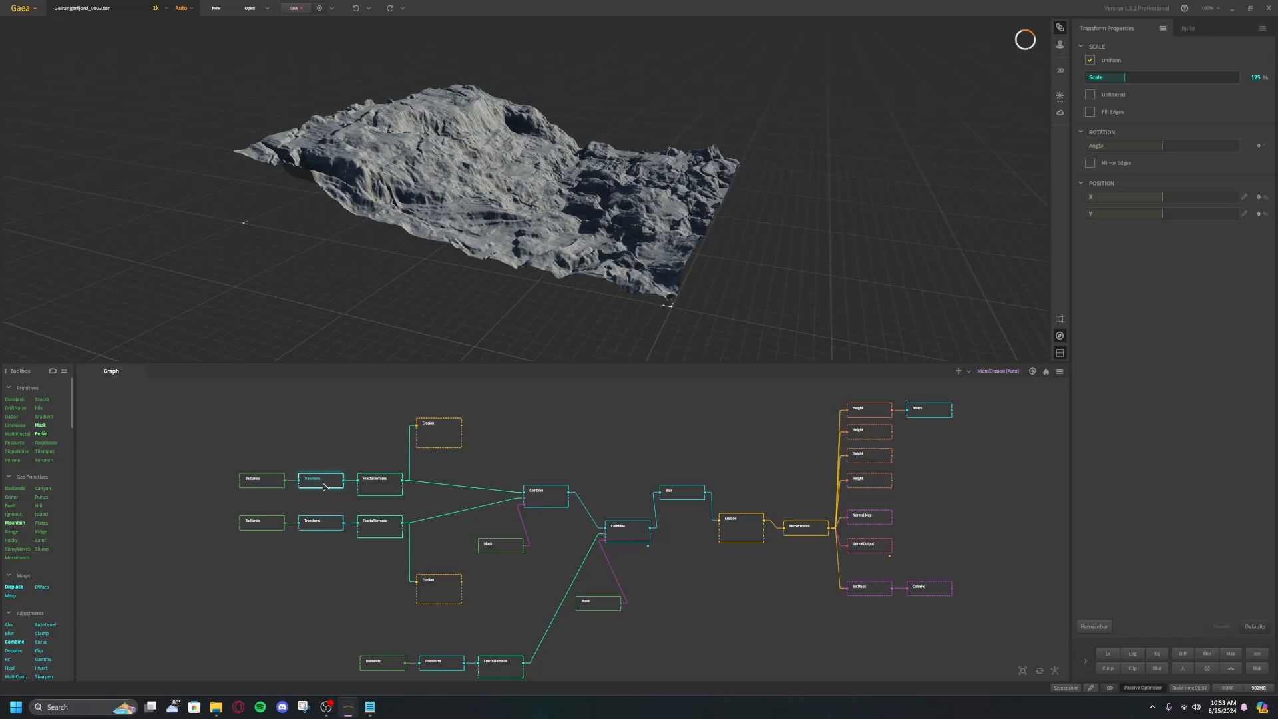
click(328, 528)
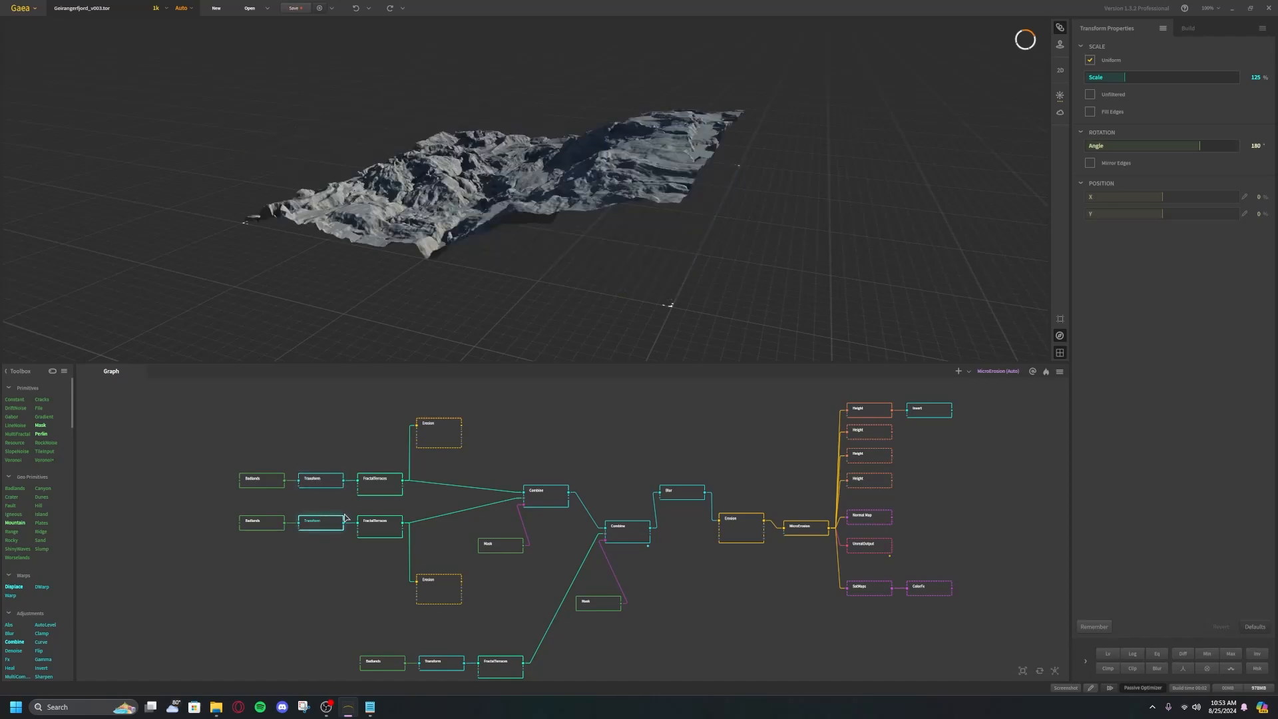
click(379, 492)
click(377, 524)
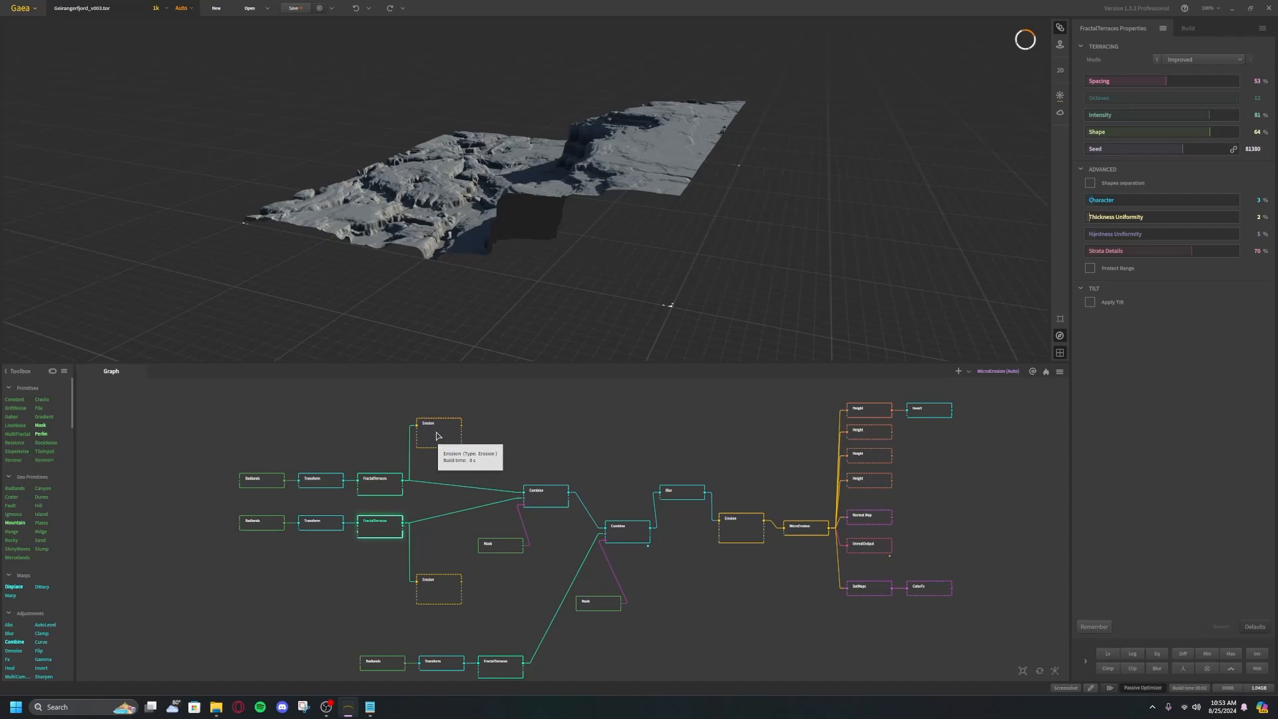
Compare the previews of the two Erosion nodes attached to the upper two FractalTerraces nodes
click(436, 436)
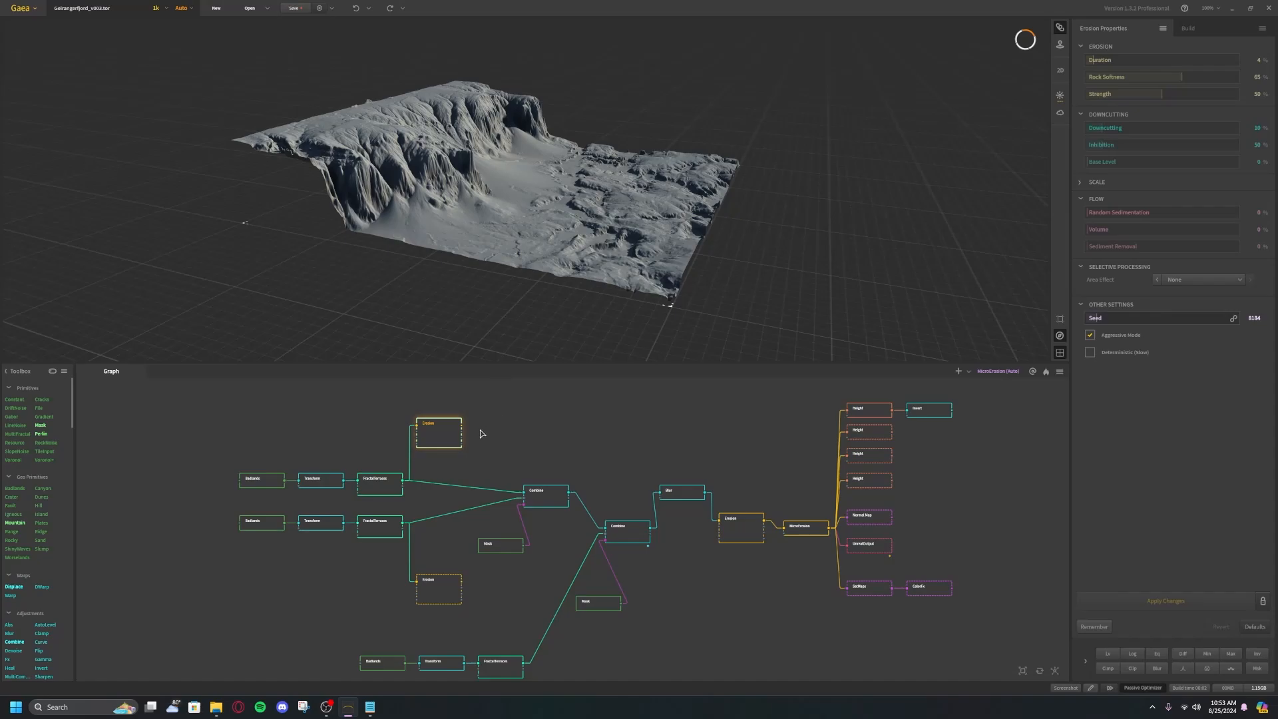
click(433, 593)
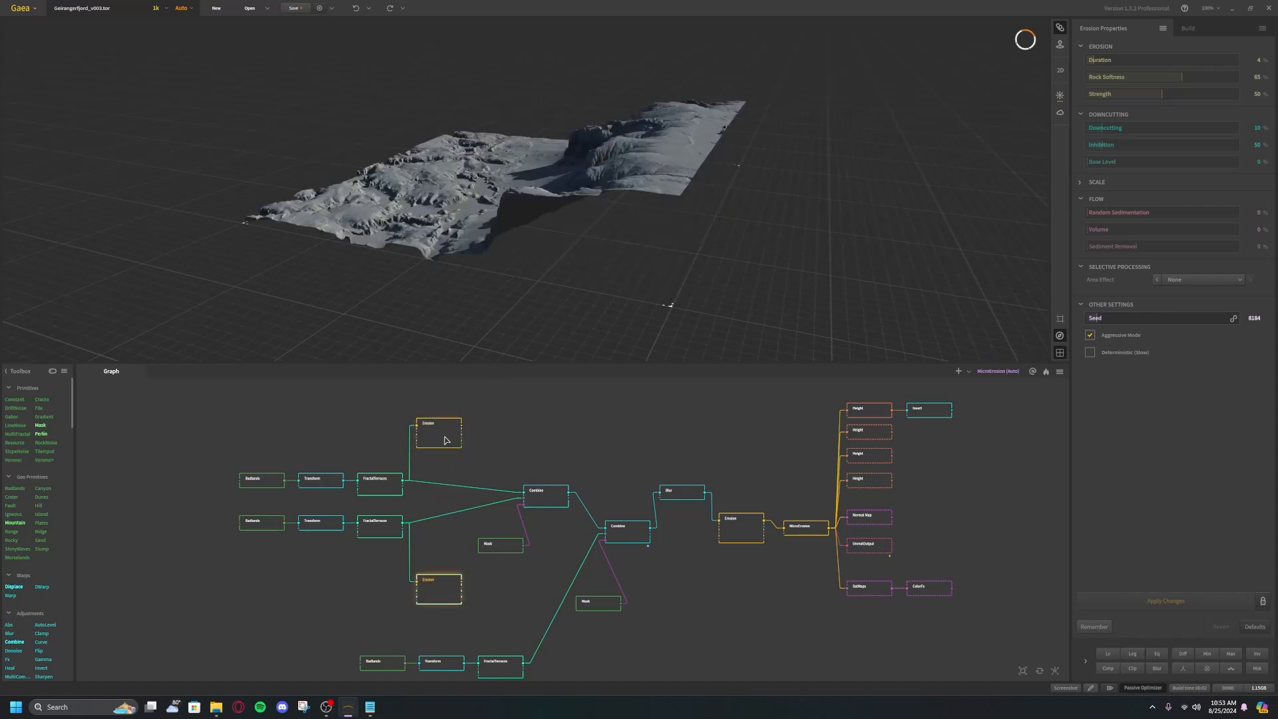
click(451, 428)
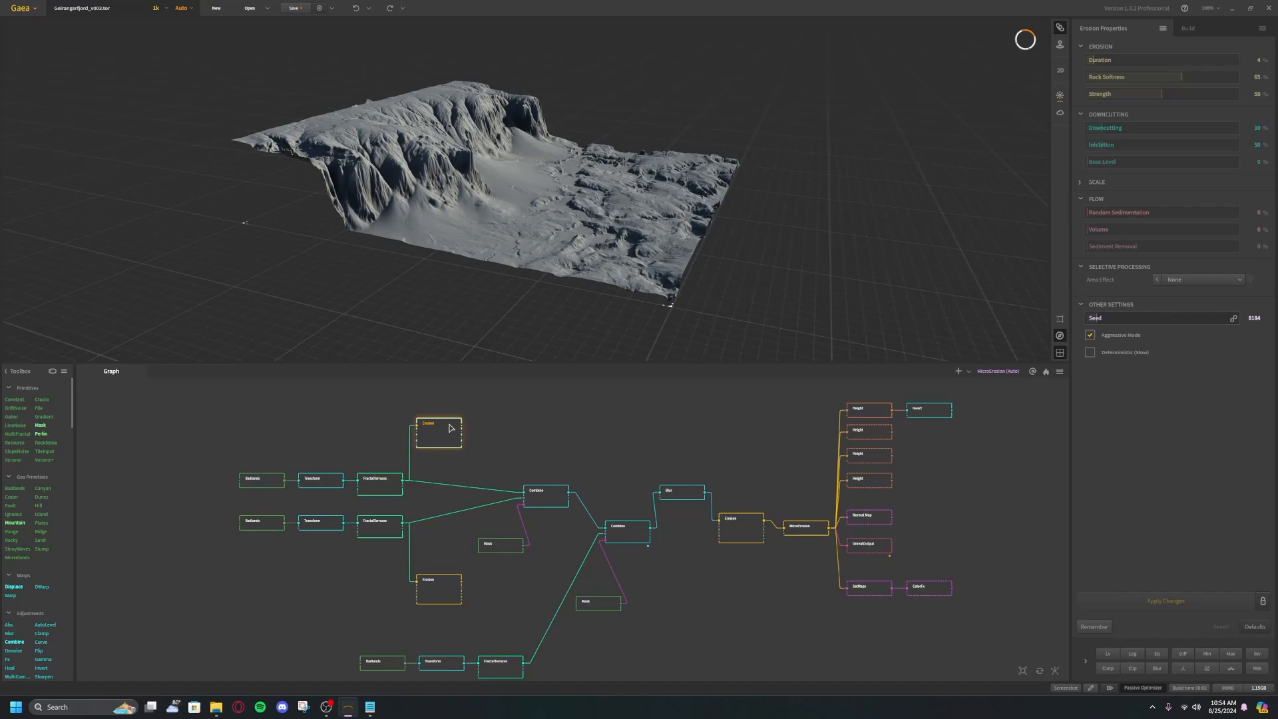
Examine the first Combine node with its Mask, and the second Combine node with its Mask
click(541, 491)
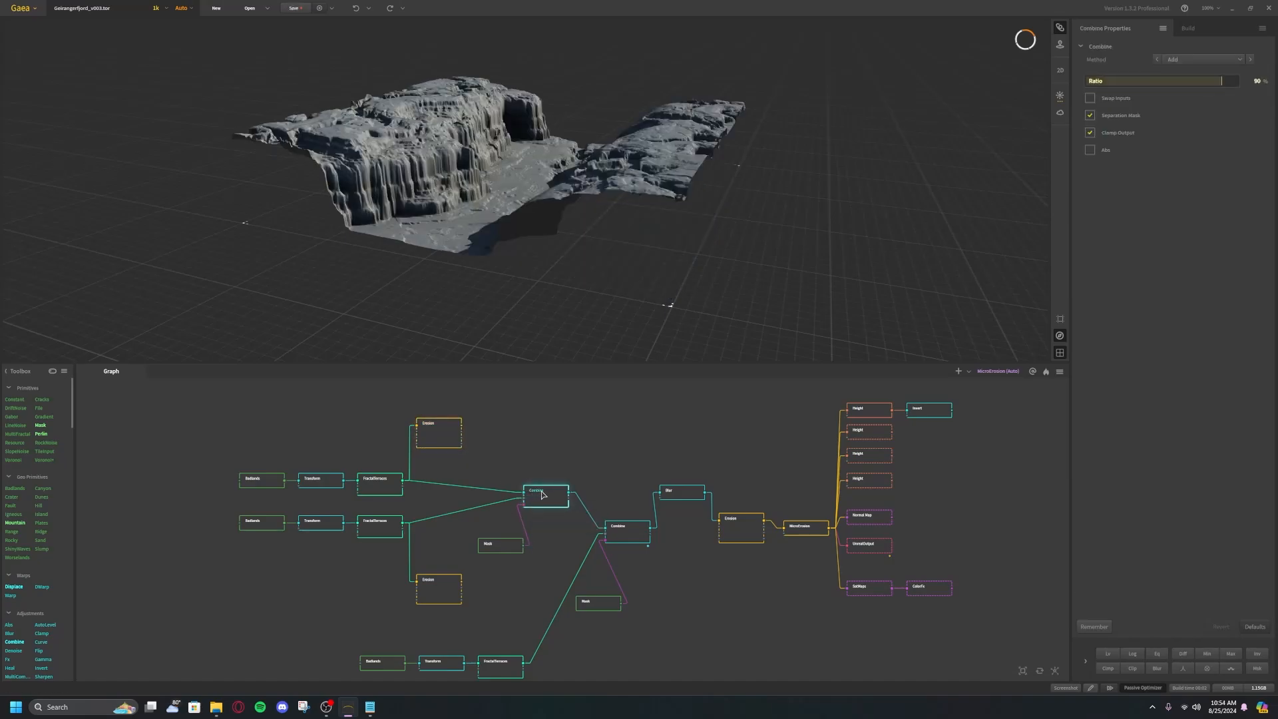
mouse_move(504, 198)
mouse_down()
mouse_move(556, 208)
mouse_move(514, 194)
mouse_up()
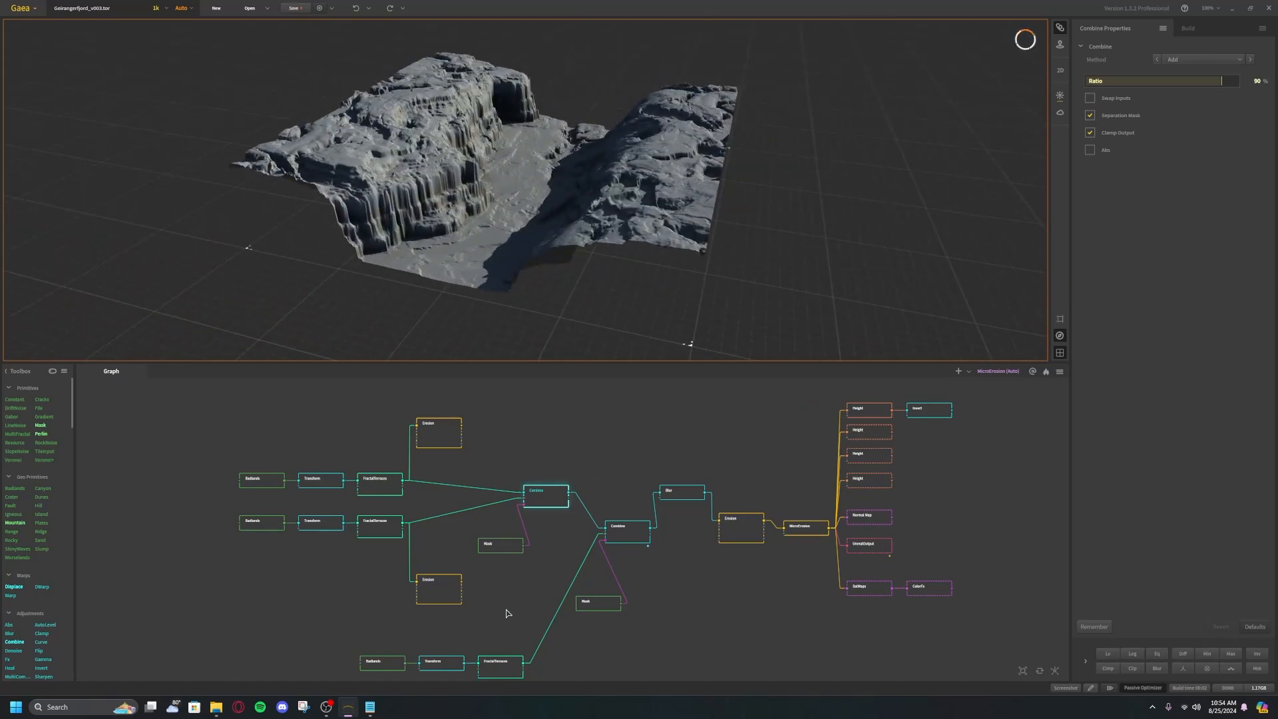
click(492, 541)
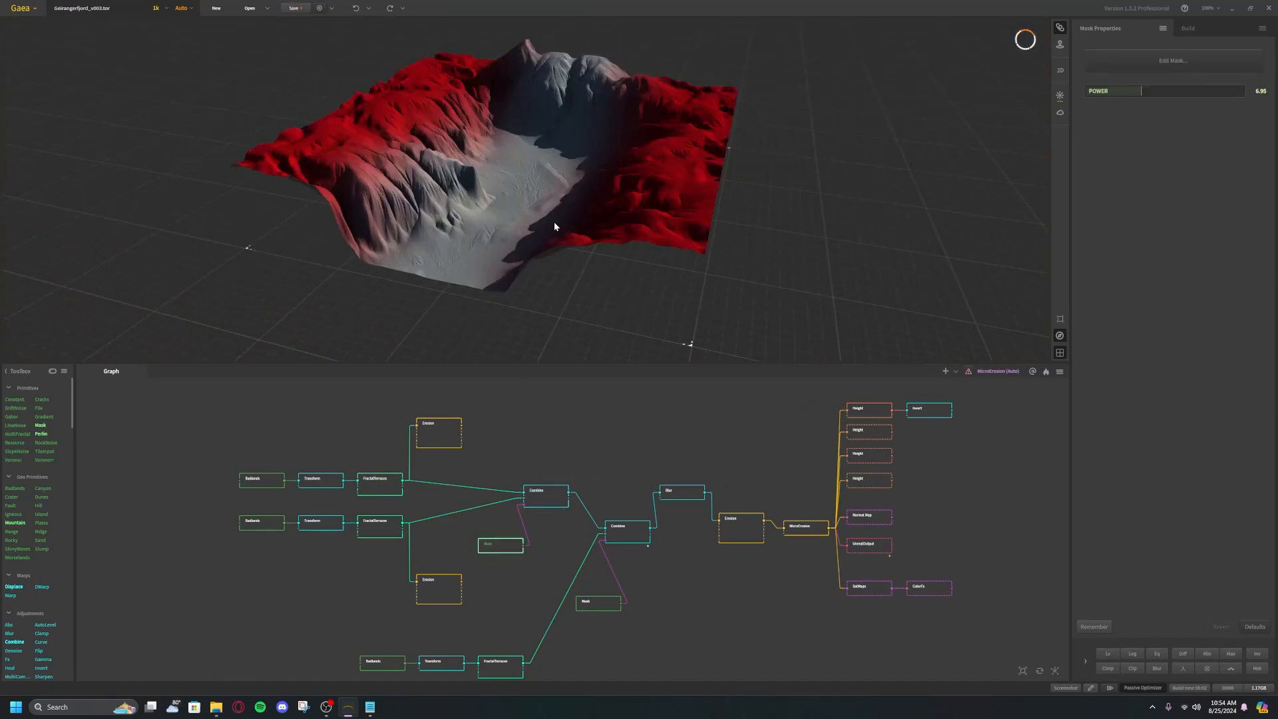
click(632, 529)
click(597, 604)
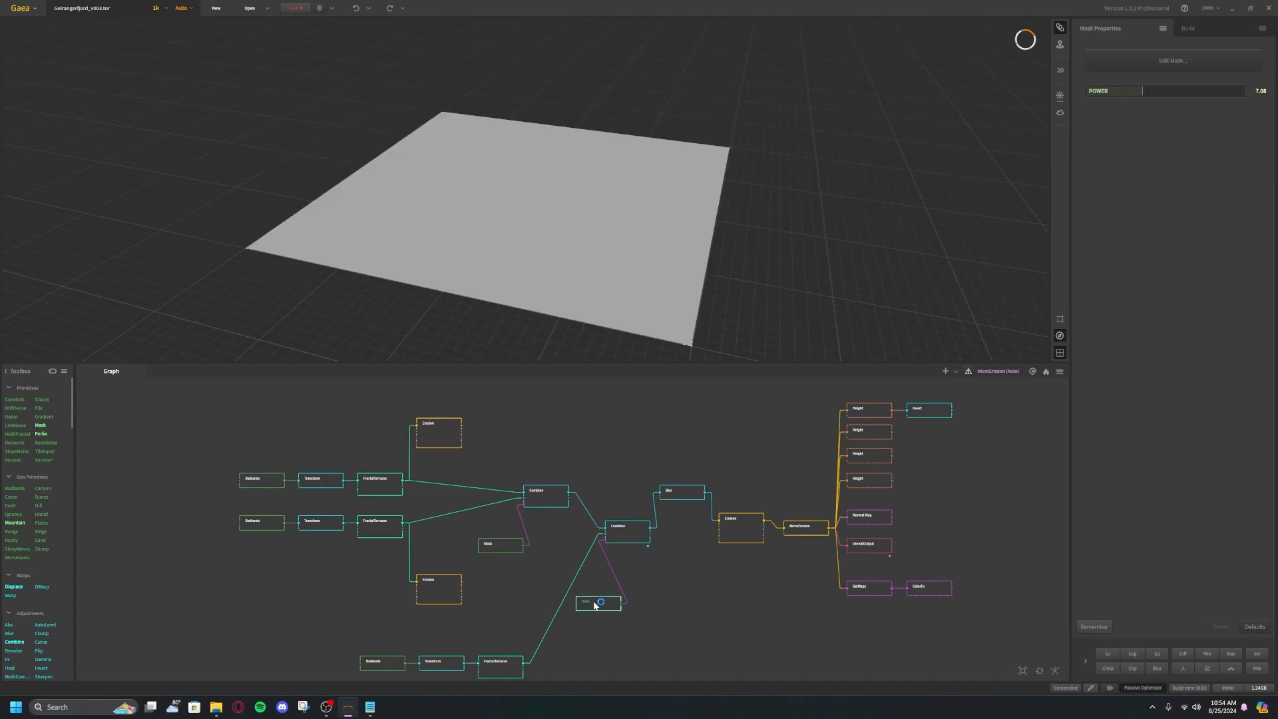
Examine the lowest branch's Badlands, Transform and FractalTerraces nodes and how the second Combine node blends them in
click(382, 664)
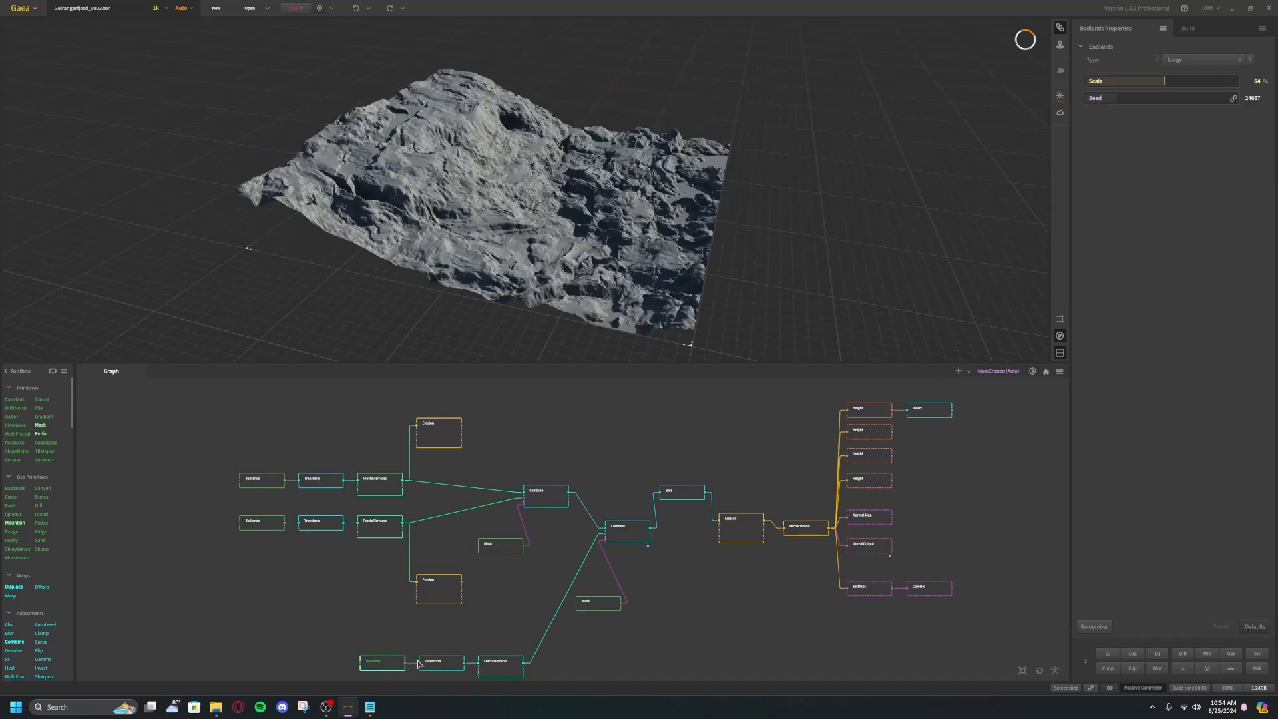
click(449, 668)
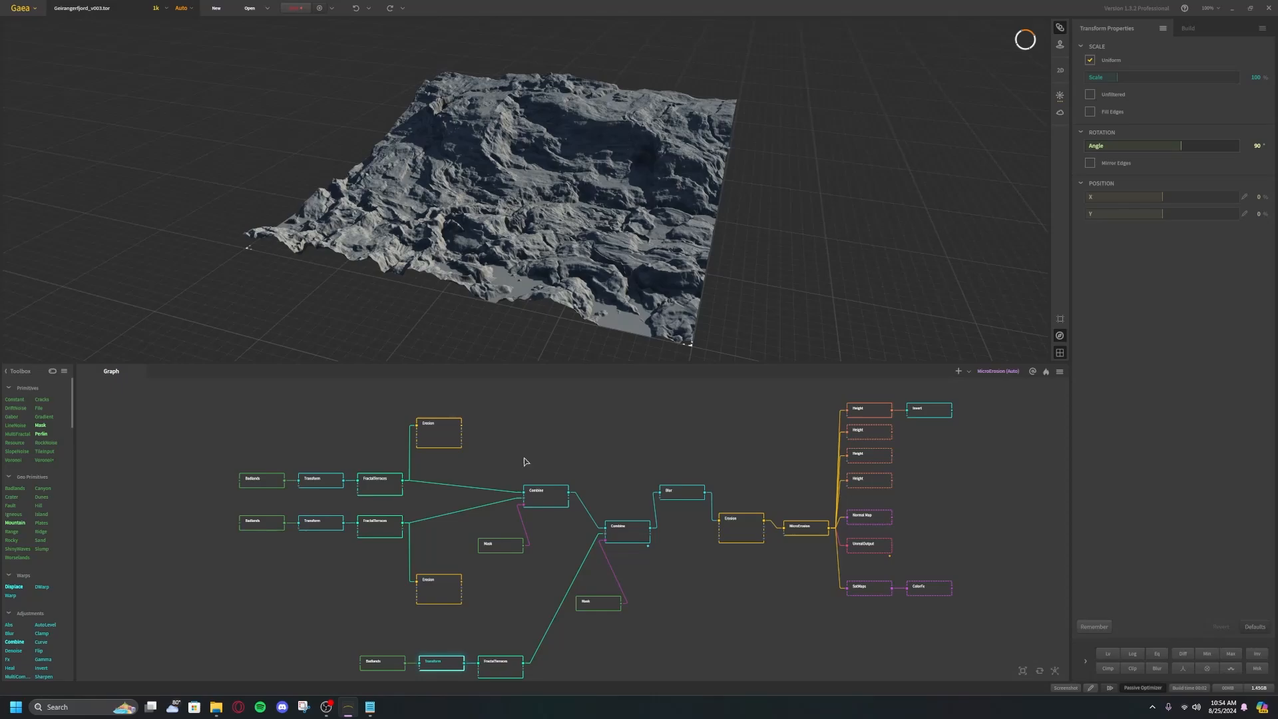
click(506, 662)
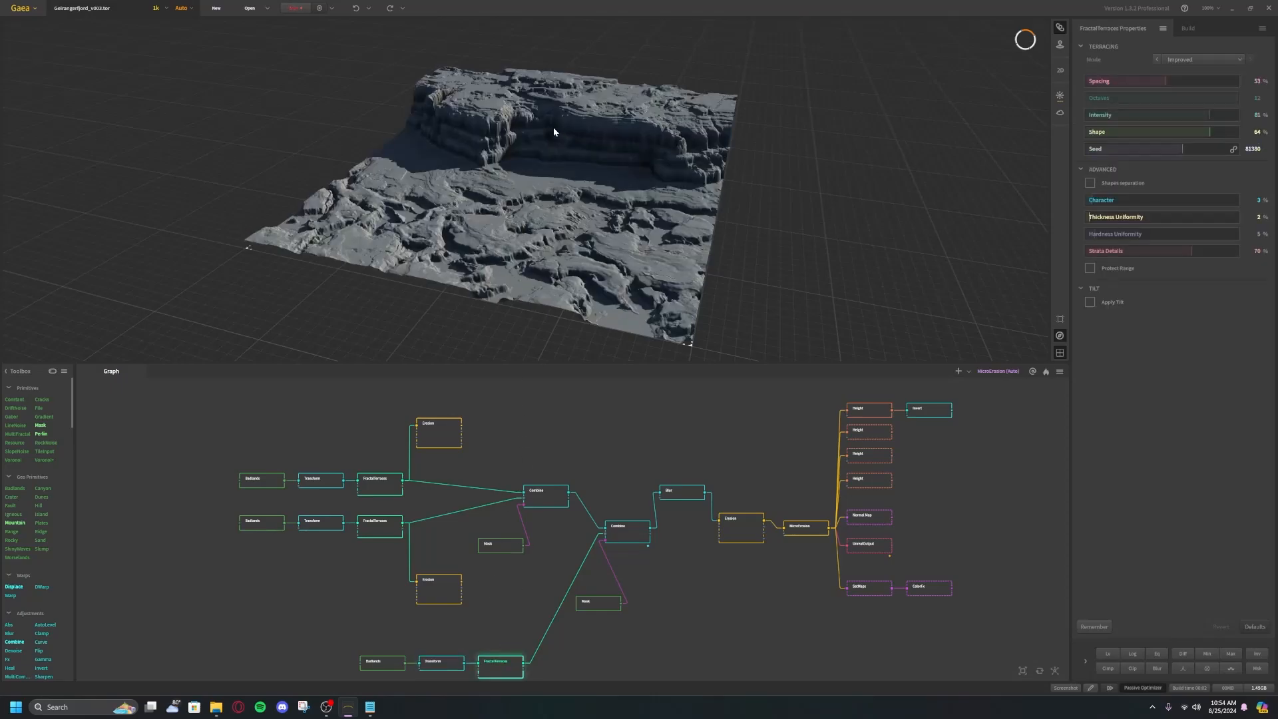
click(619, 529)
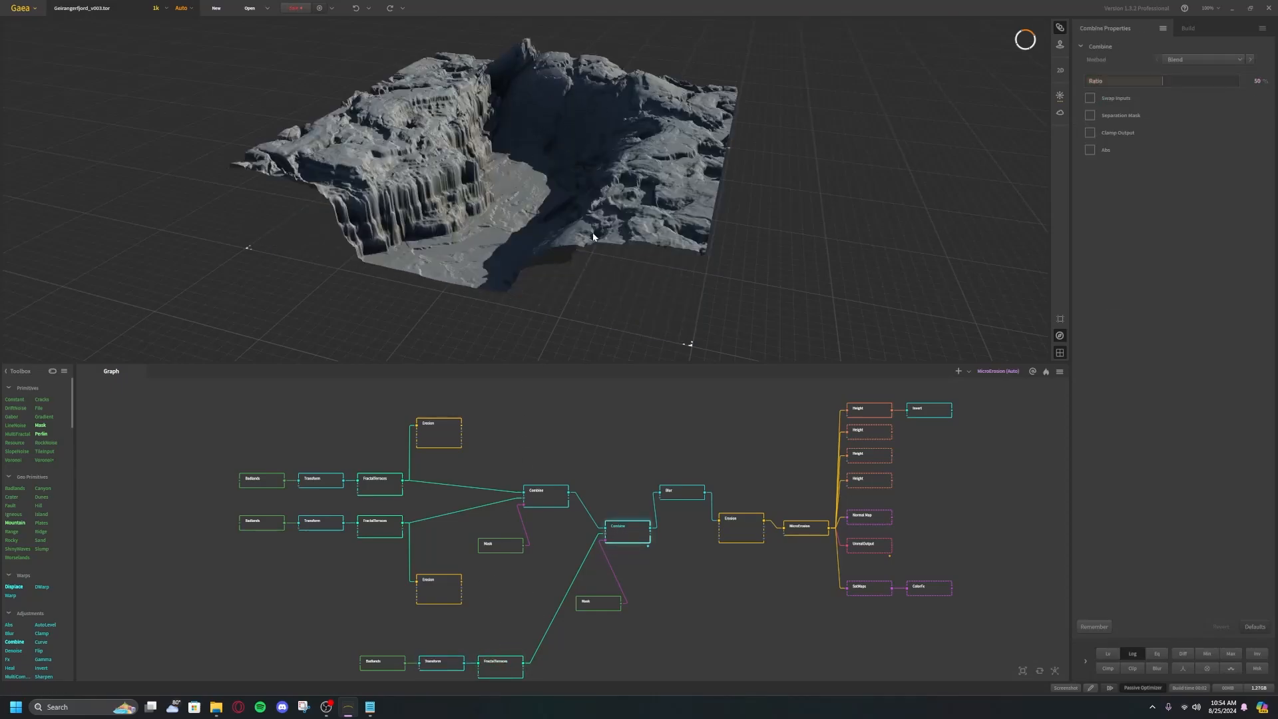
Compare the terrain before and after the Blur node, and inspect the Erosion node that follows it
click(690, 494)
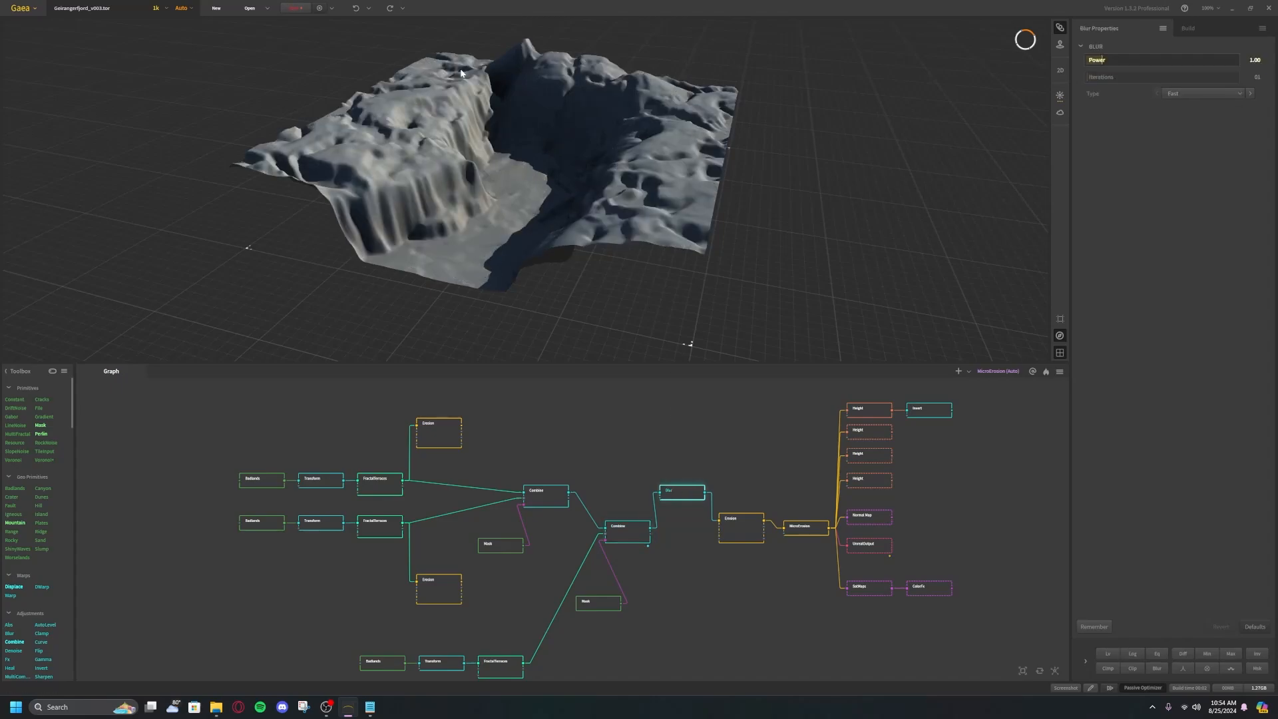
click(629, 529)
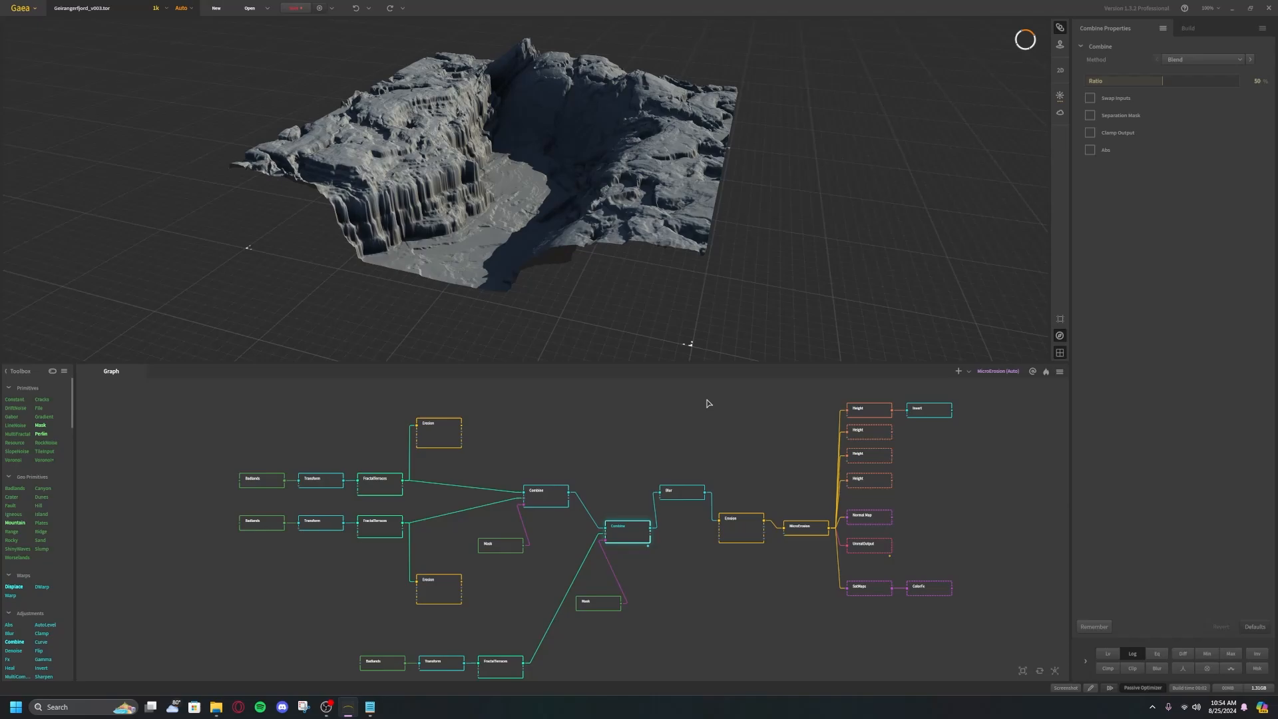
click(691, 498)
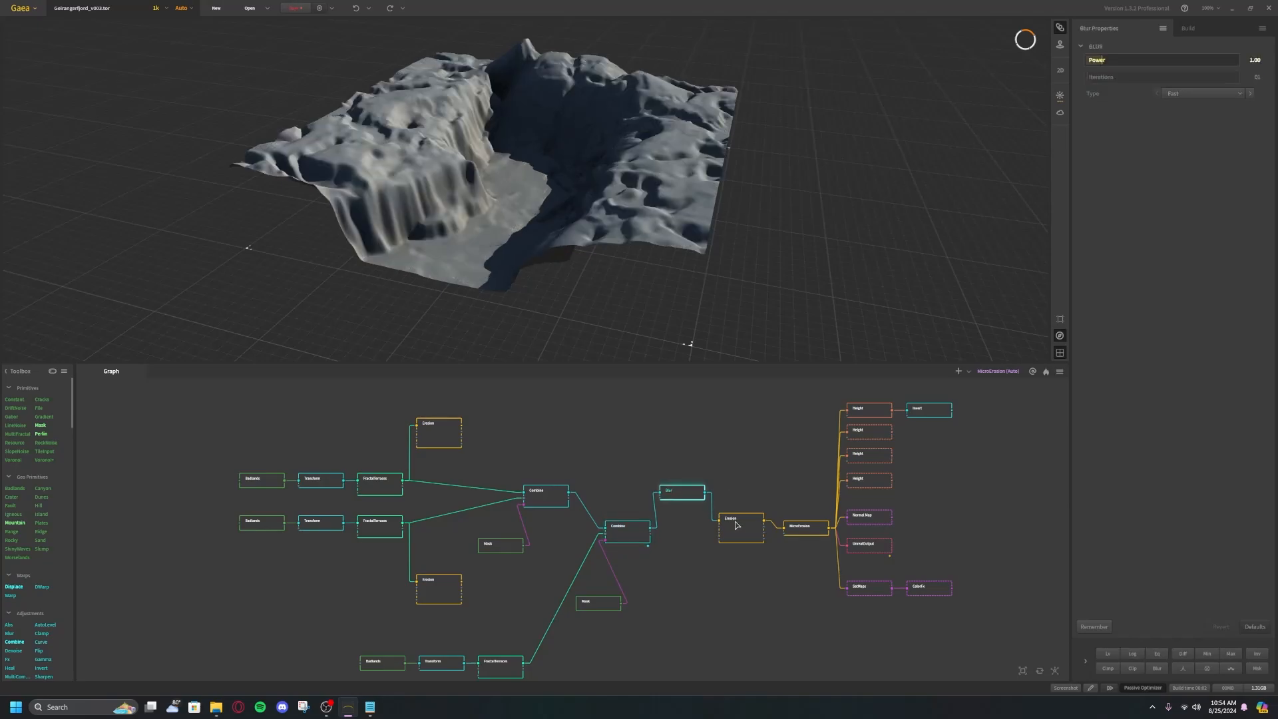
click(735, 525)
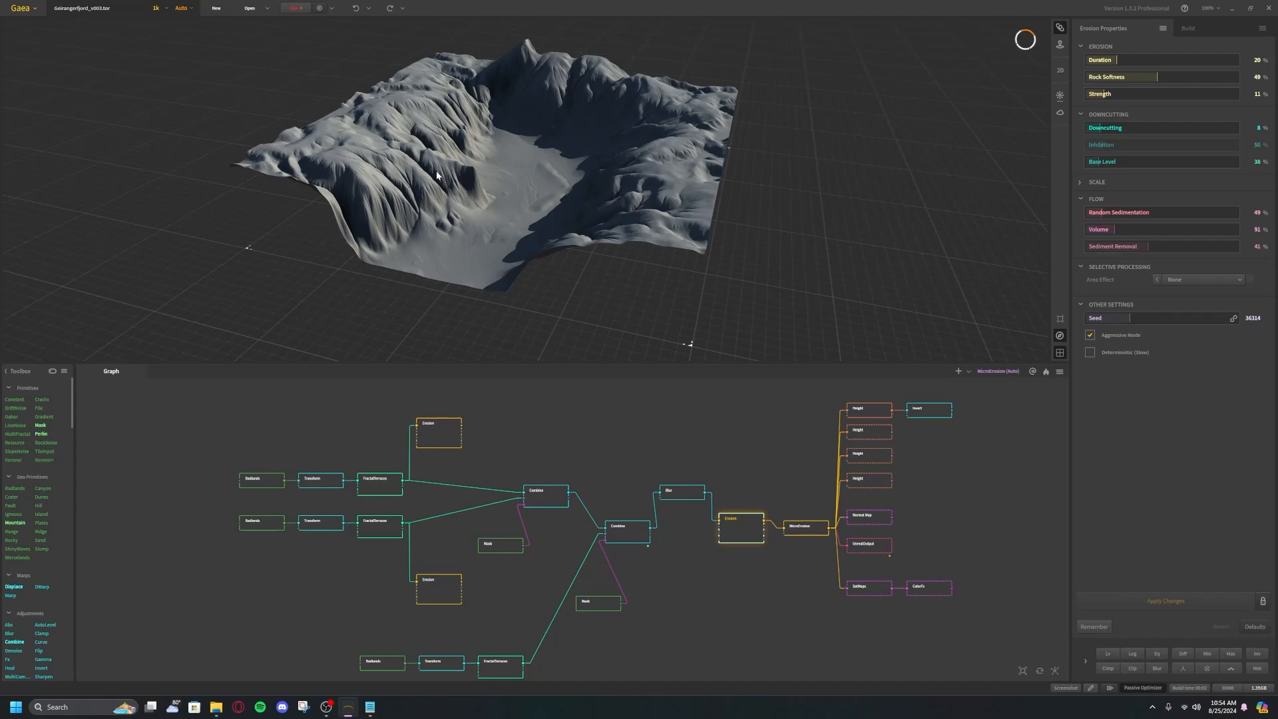
Inspect the MicroErosion node's fine surface detail on the valley floor up close
click(801, 530)
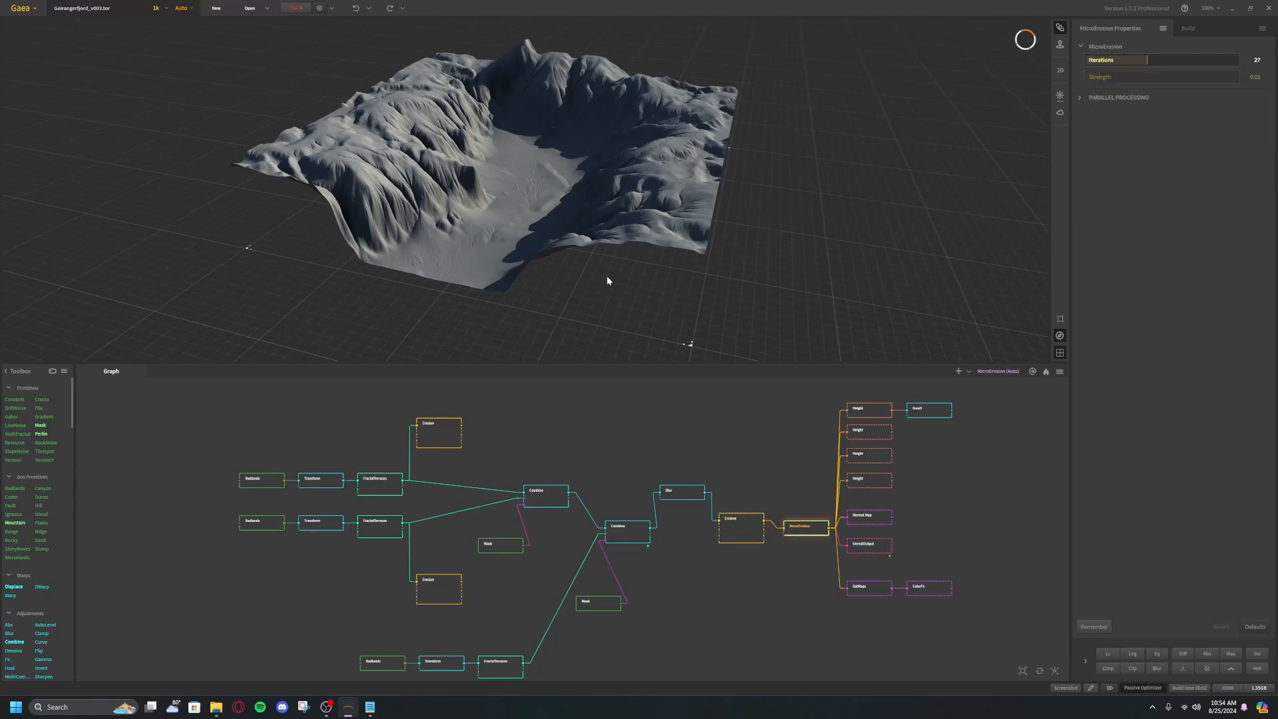
scroll(528, 210, up, 10)
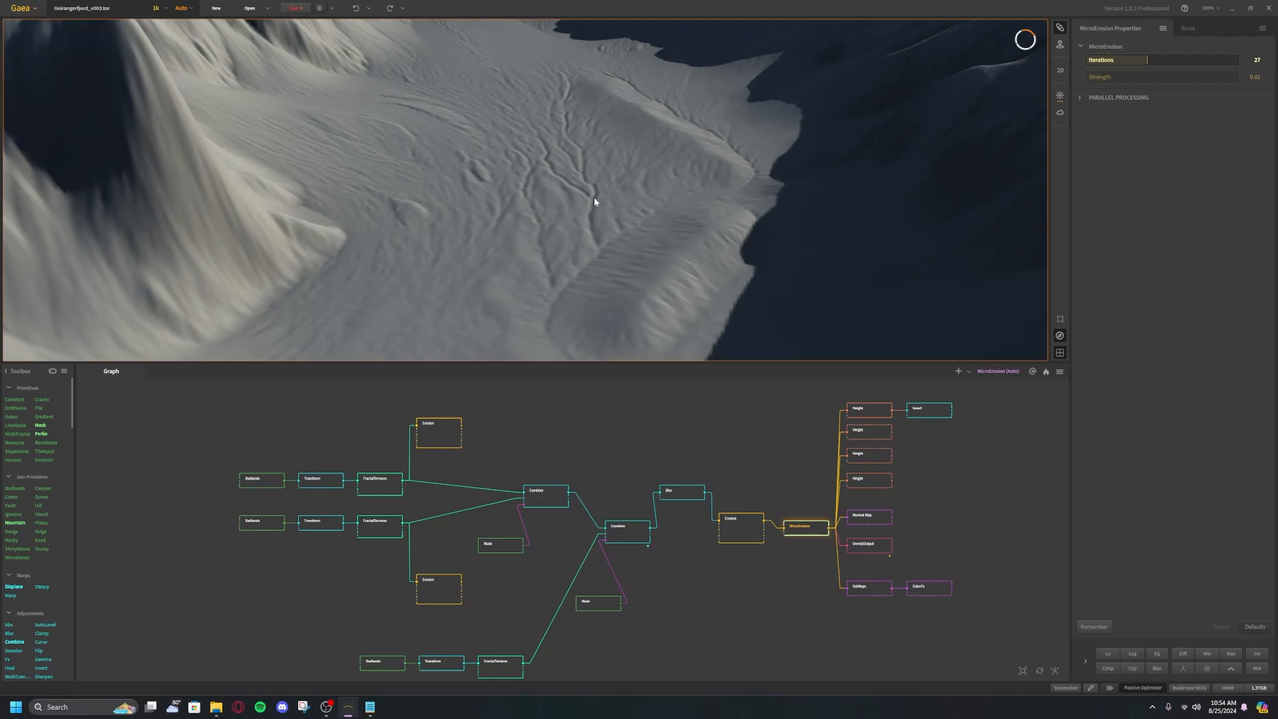
scroll(593, 206, down, 3)
scroll(583, 194, down, 8)
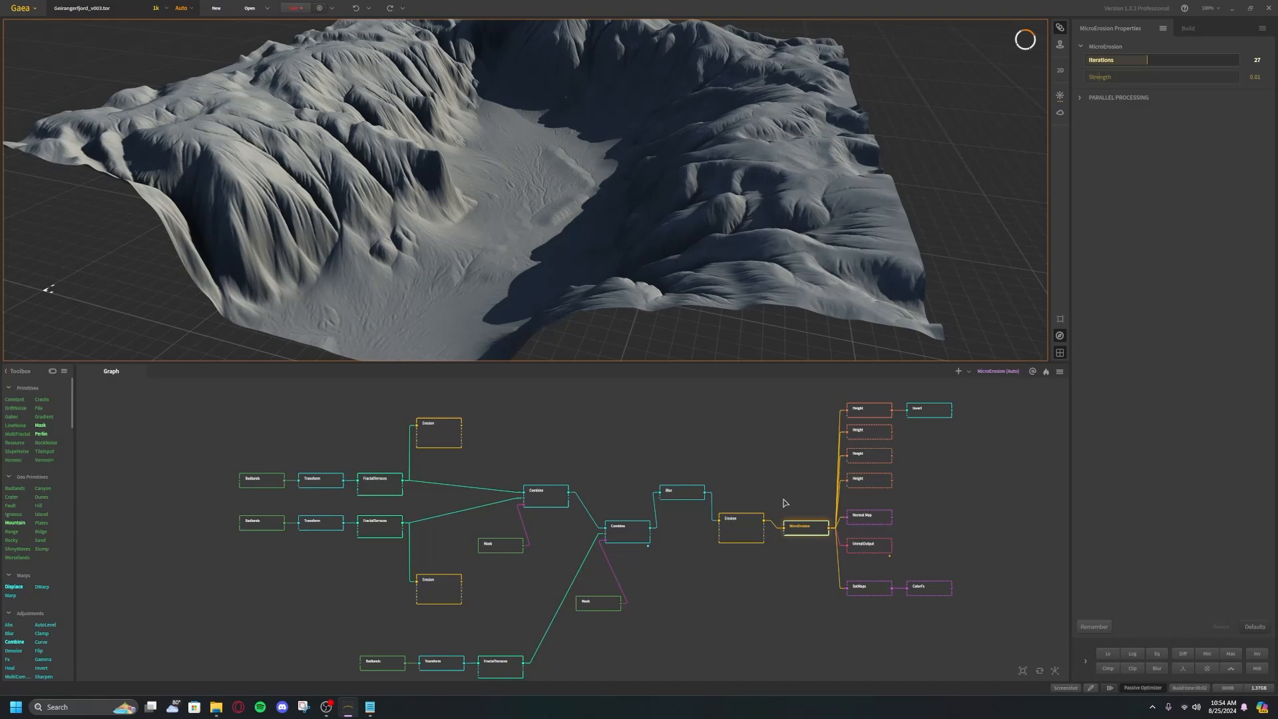
Preview the Normal Map node on the terrain and inspect the UnrealOutput node's export settings
click(868, 517)
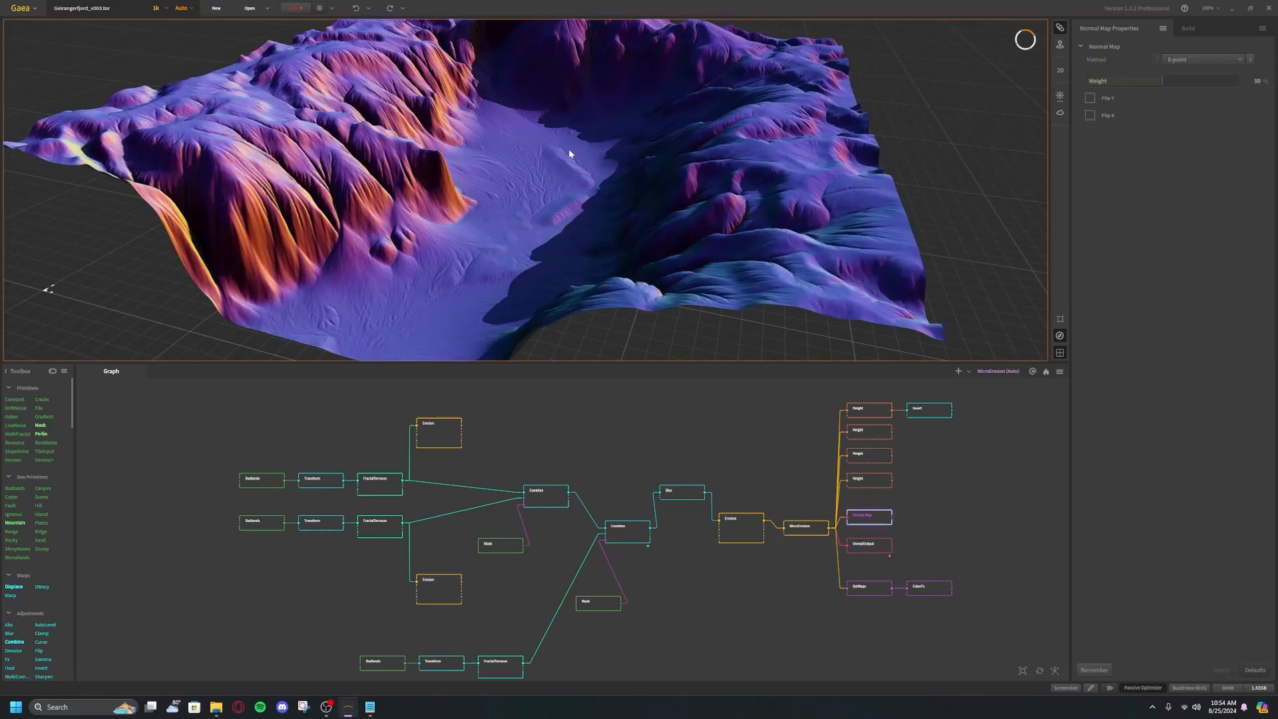
scroll(568, 149, down, 5)
click(880, 548)
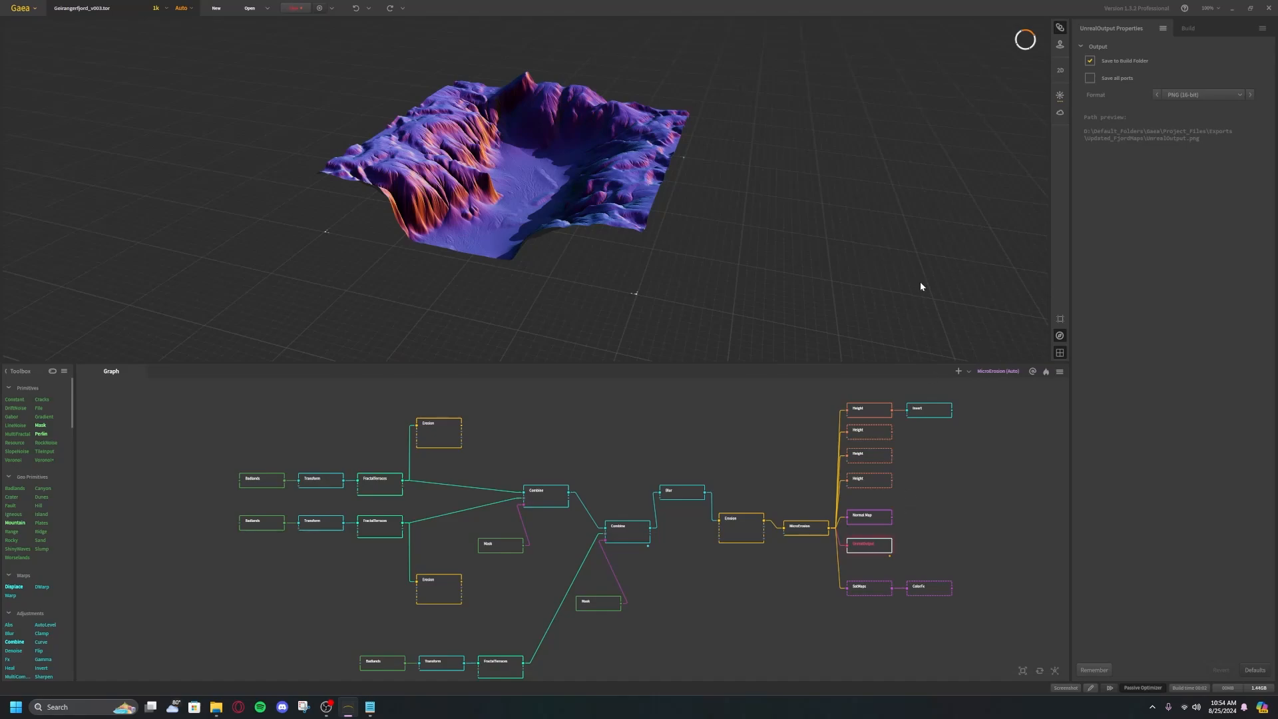
Review the build settings and the available build resolutions, including the Unreal sizes, keeping the current choice
click(1184, 29)
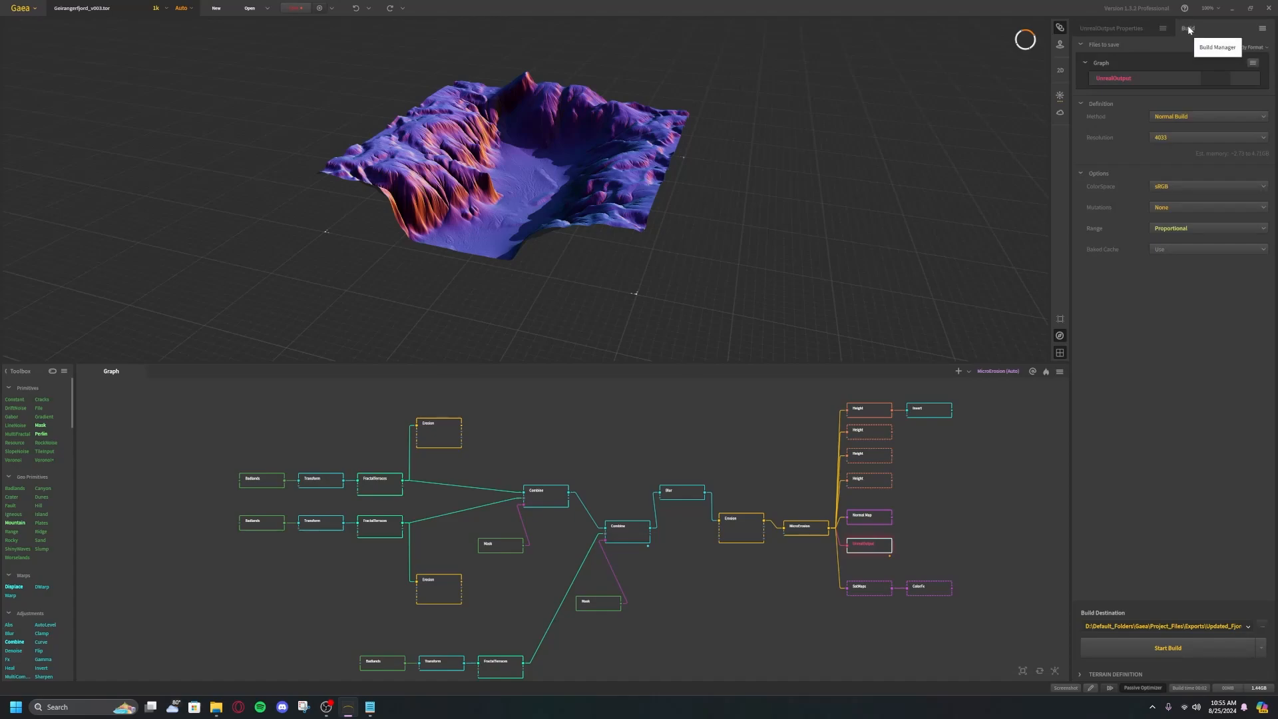
click(1166, 137)
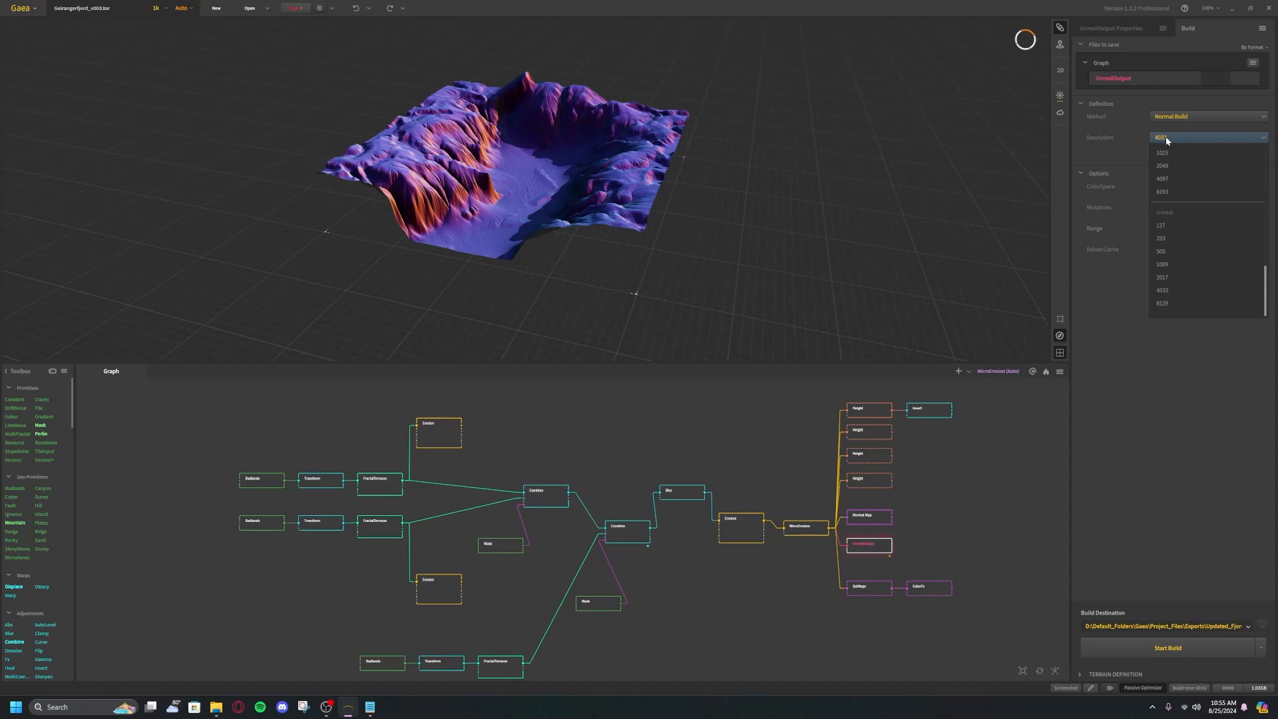
scroll(1173, 155, up, 2)
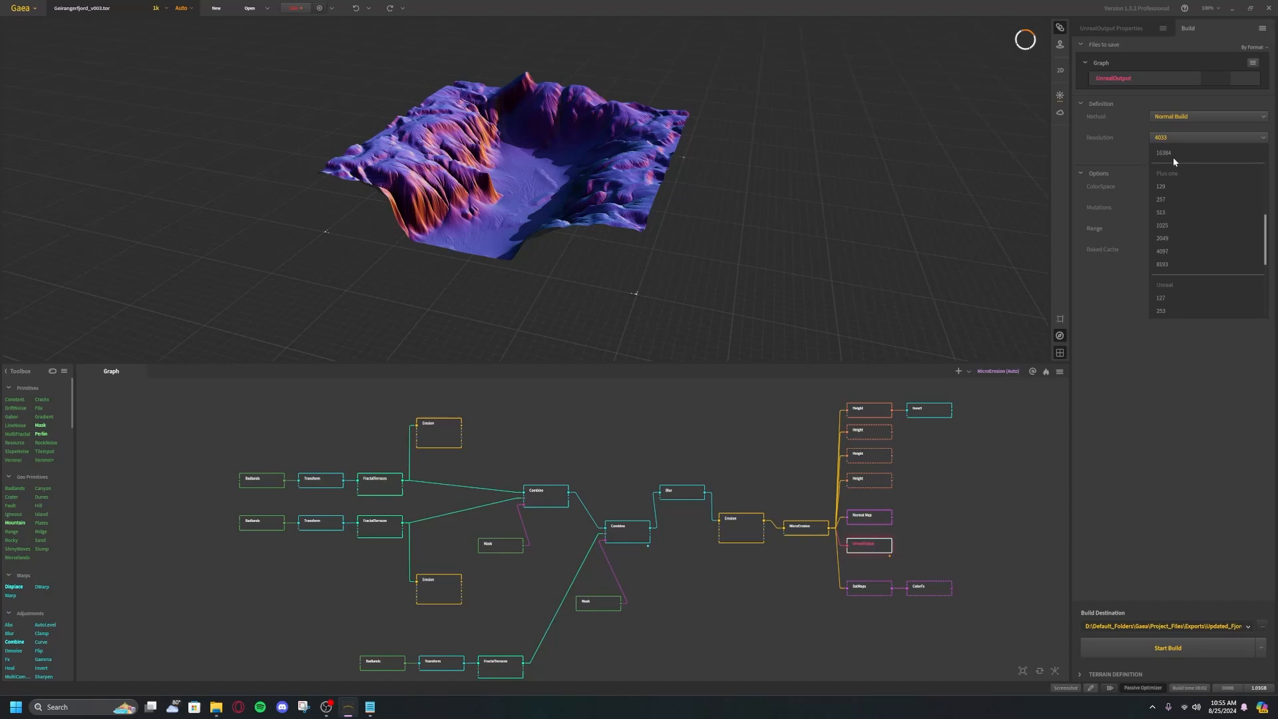
click(1170, 137)
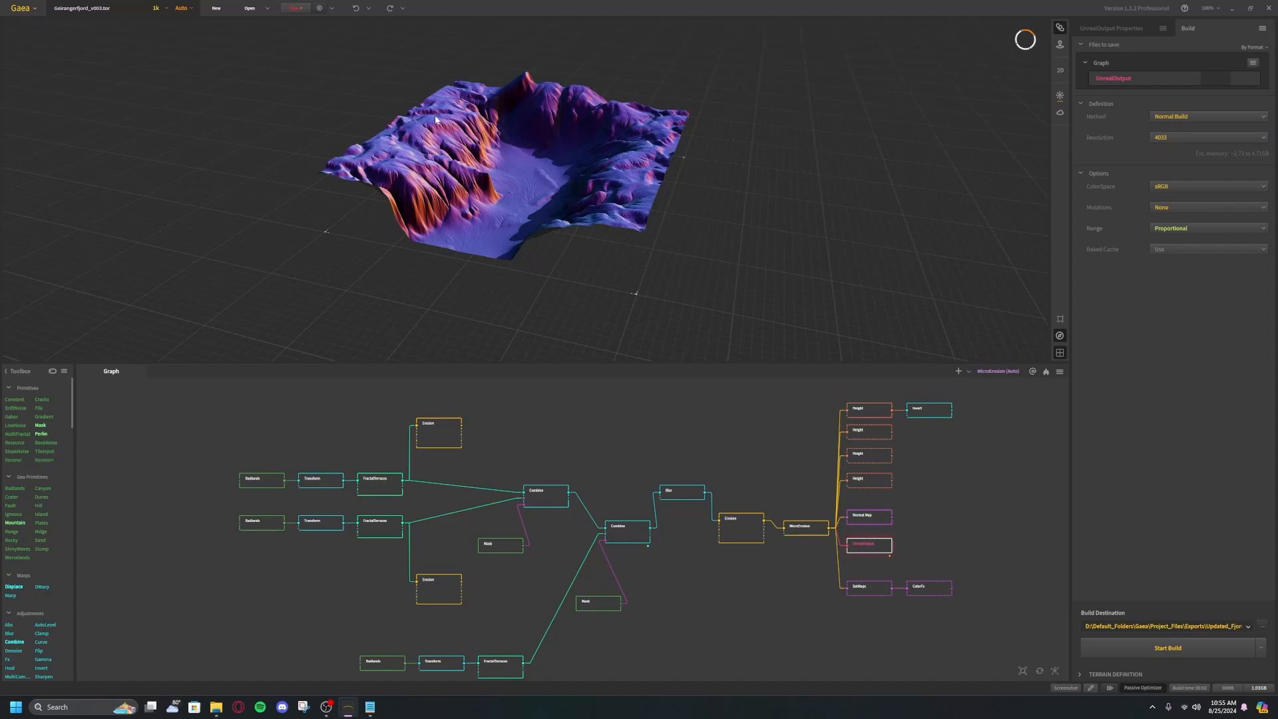
click(1195, 137)
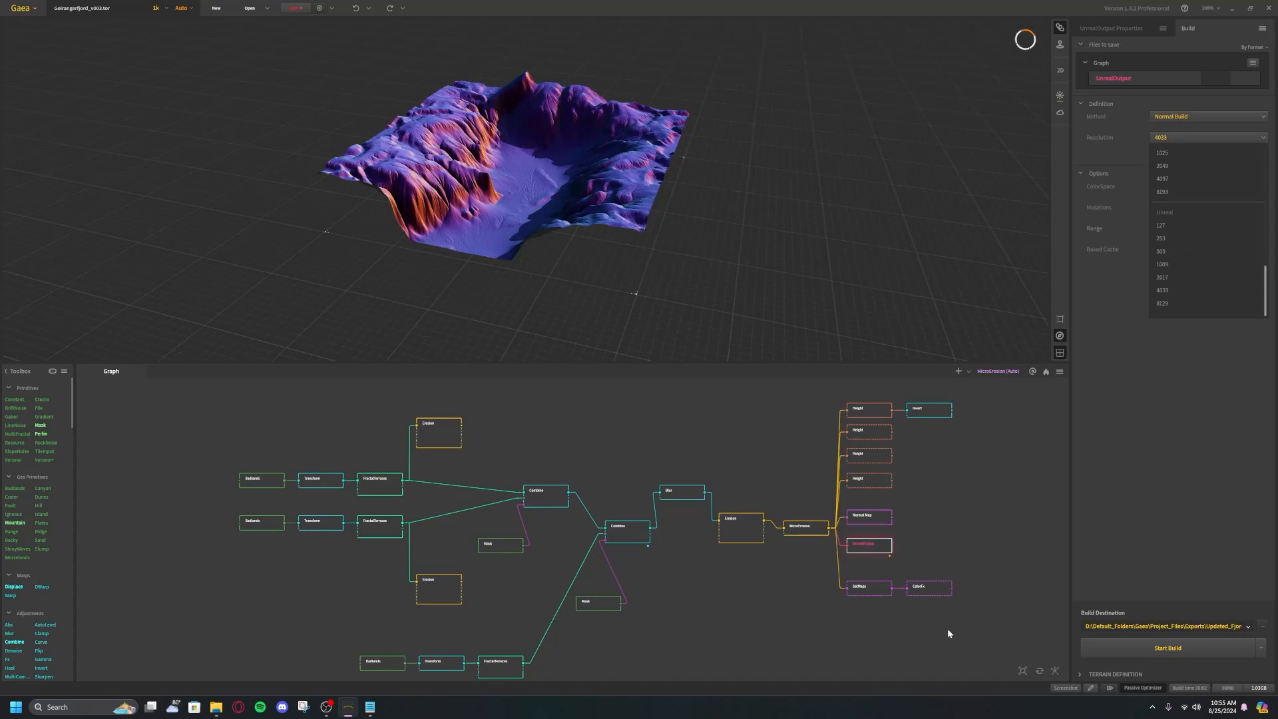
click(982, 525)
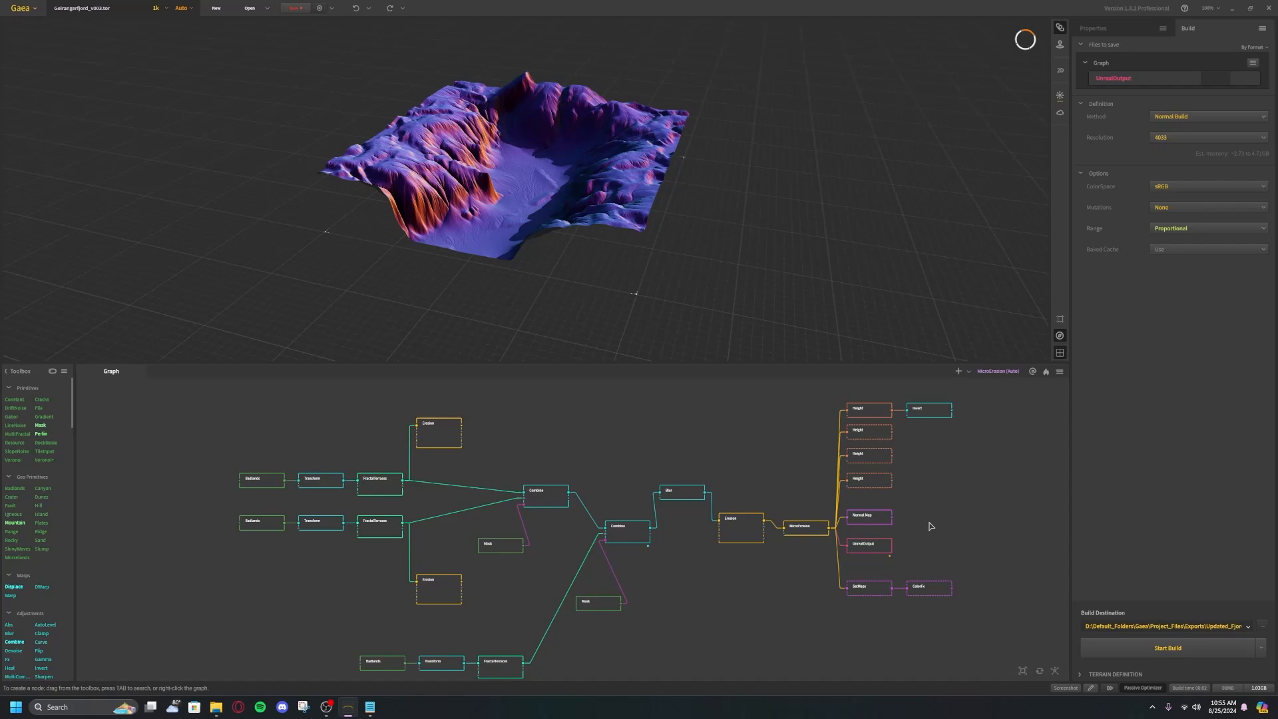
Add an Output node beside the UnrealOutput node and connect the MicroErosion node's output to it
key(Tab)
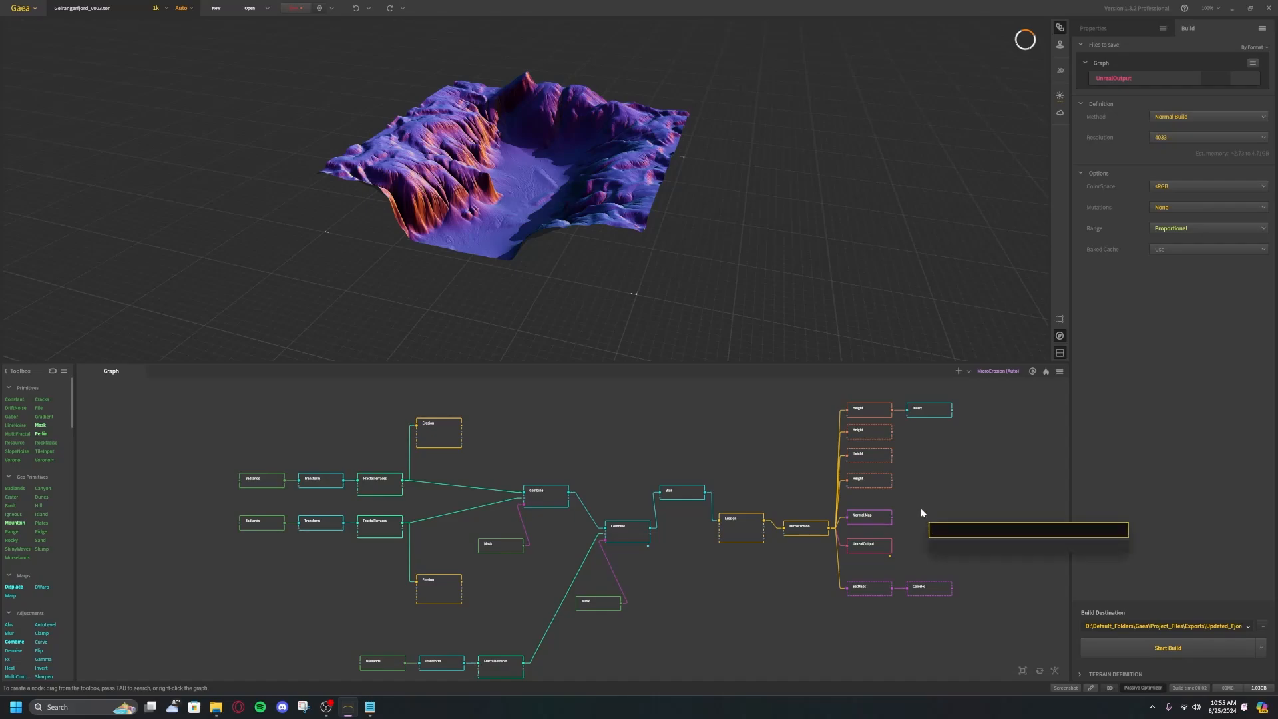
text(output)
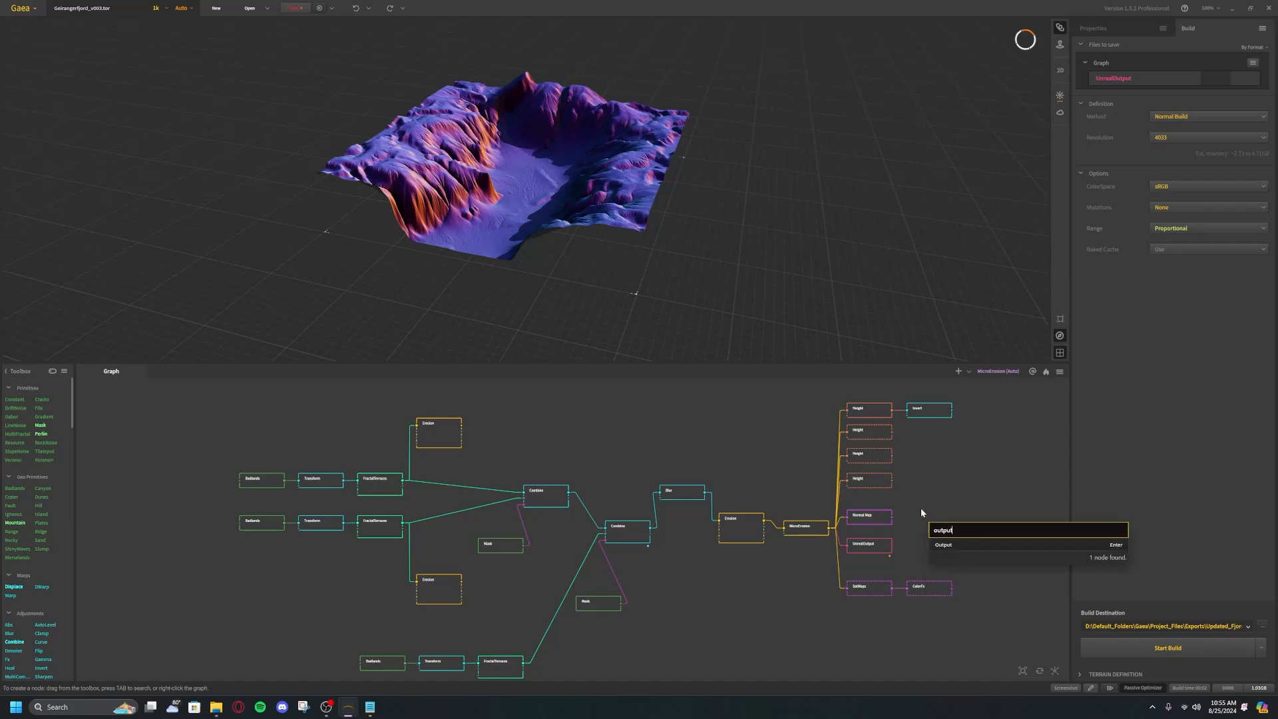
click(959, 543)
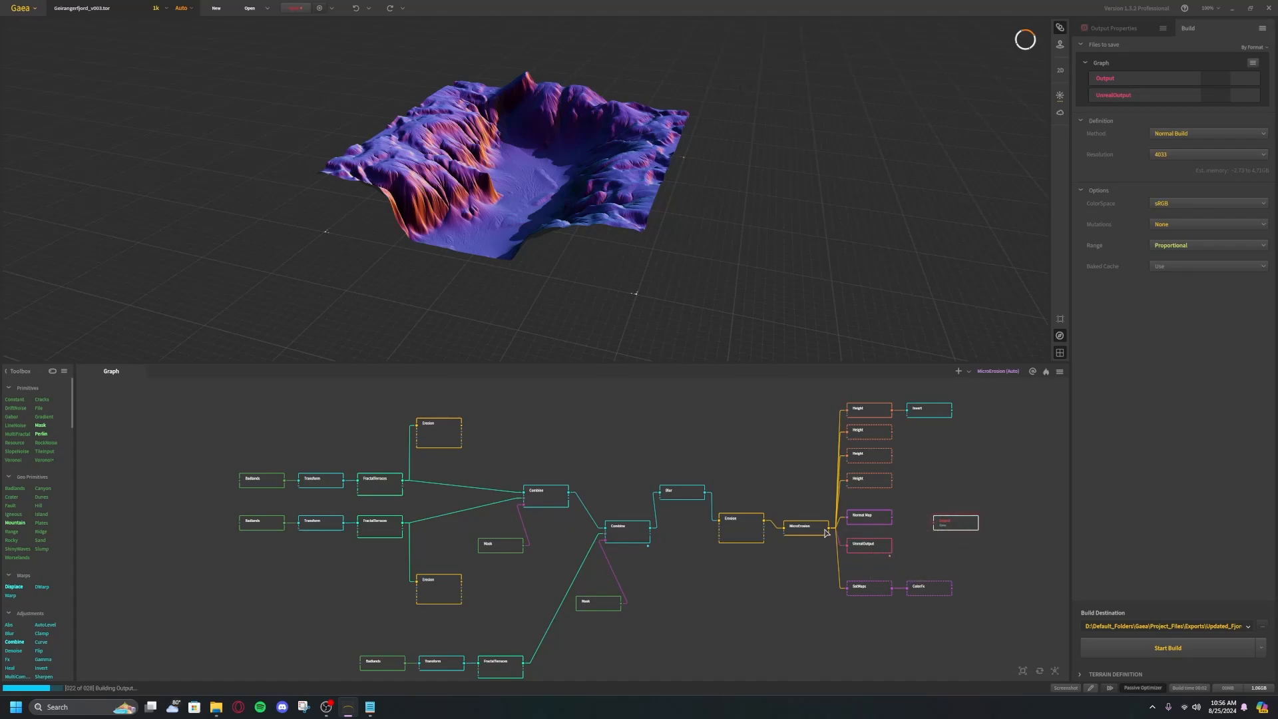
drag(830, 527, 951, 531)
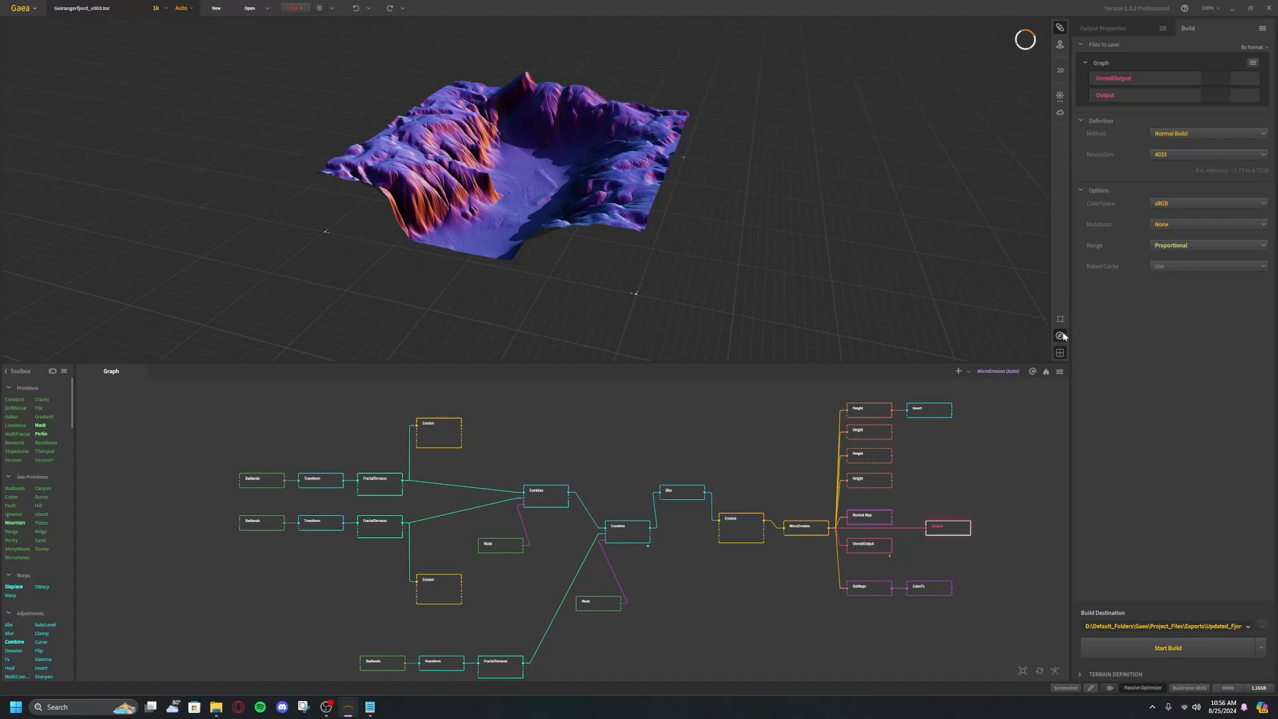
Set the build resolution to the standard size 4096 after trying 1024
click(1164, 154)
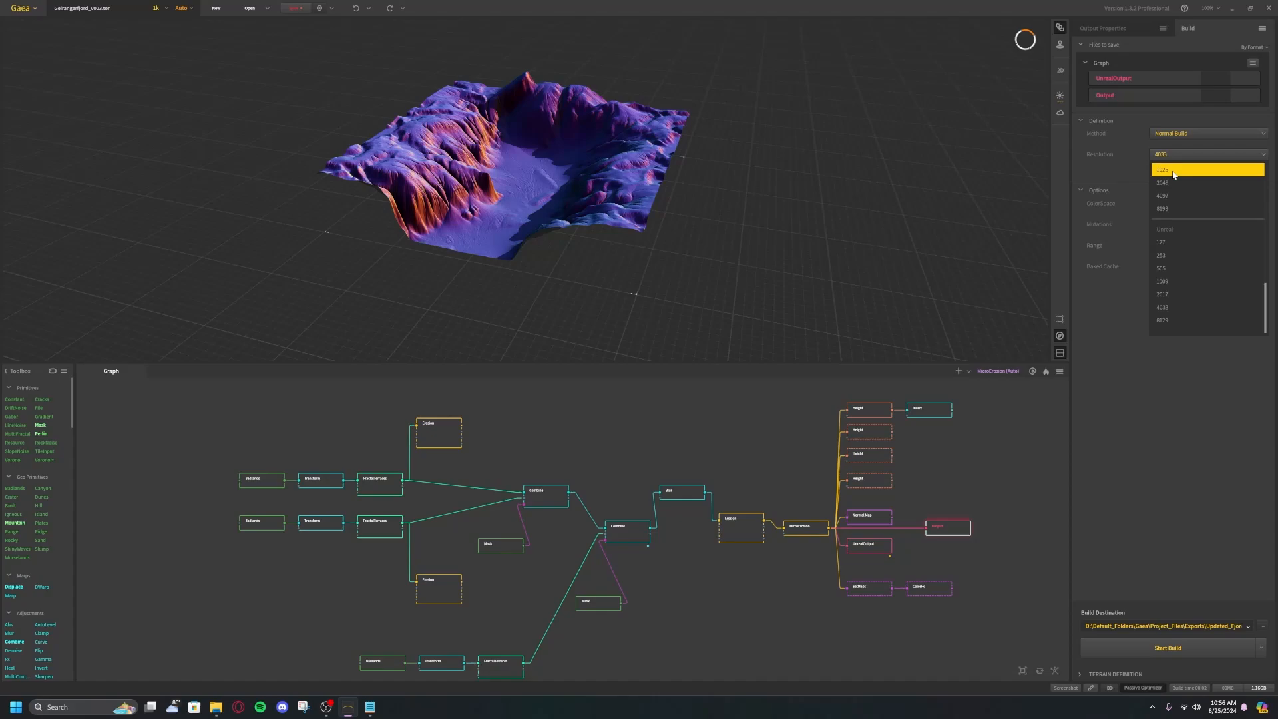
click(1171, 221)
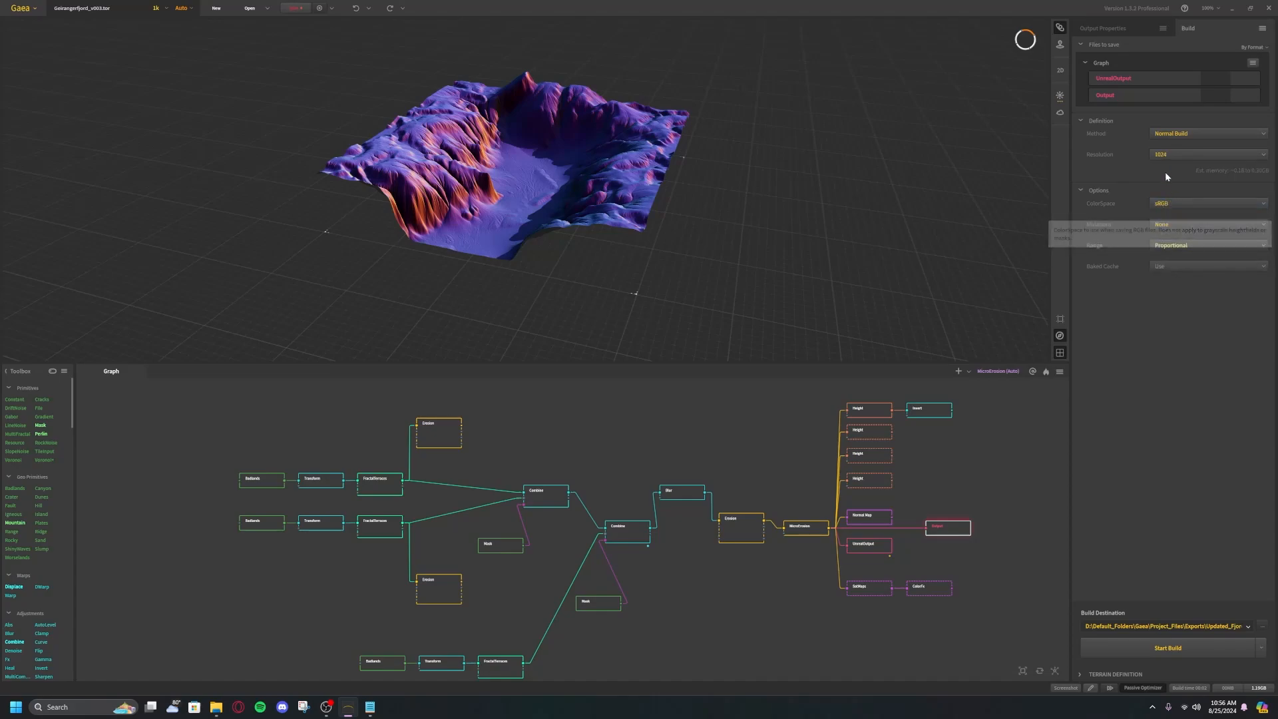
click(1166, 155)
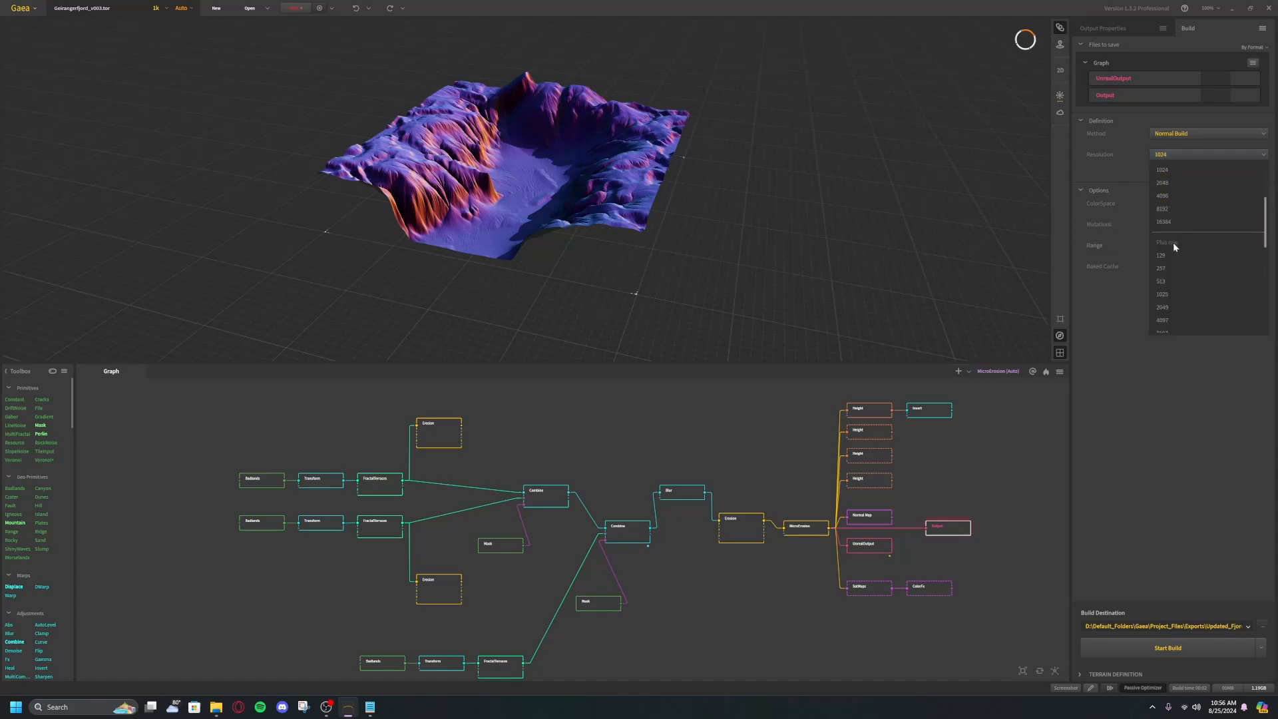
click(1171, 194)
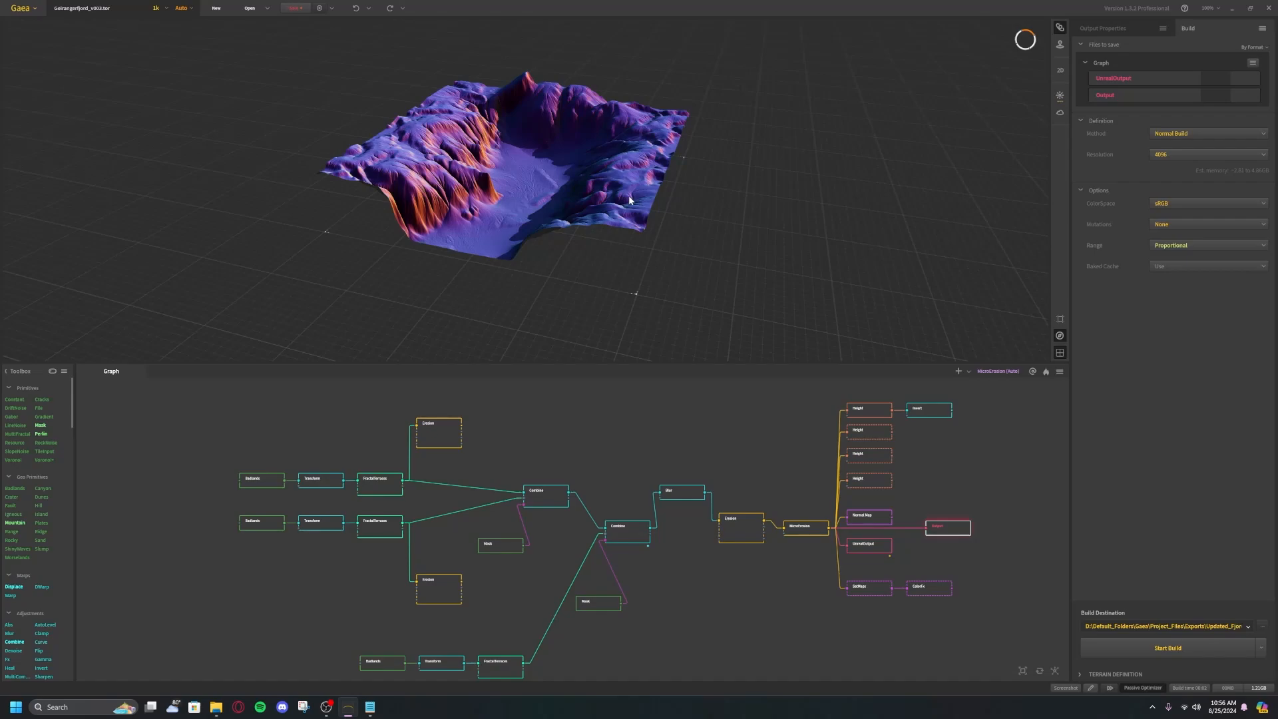
Preview the Normal Map and MicroErosion nodes on the terrain and check the UnrealOutput node's Mark for Export option
click(867, 519)
click(809, 529)
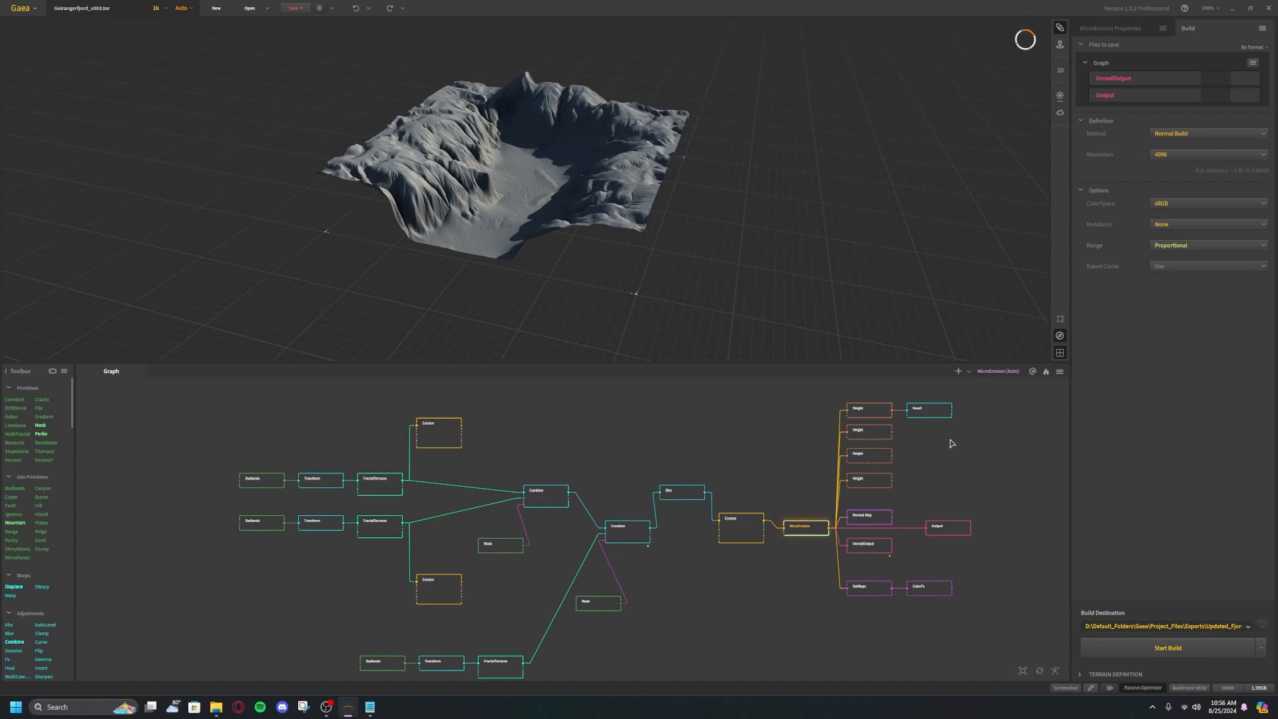
click(871, 549)
right_click(871, 547)
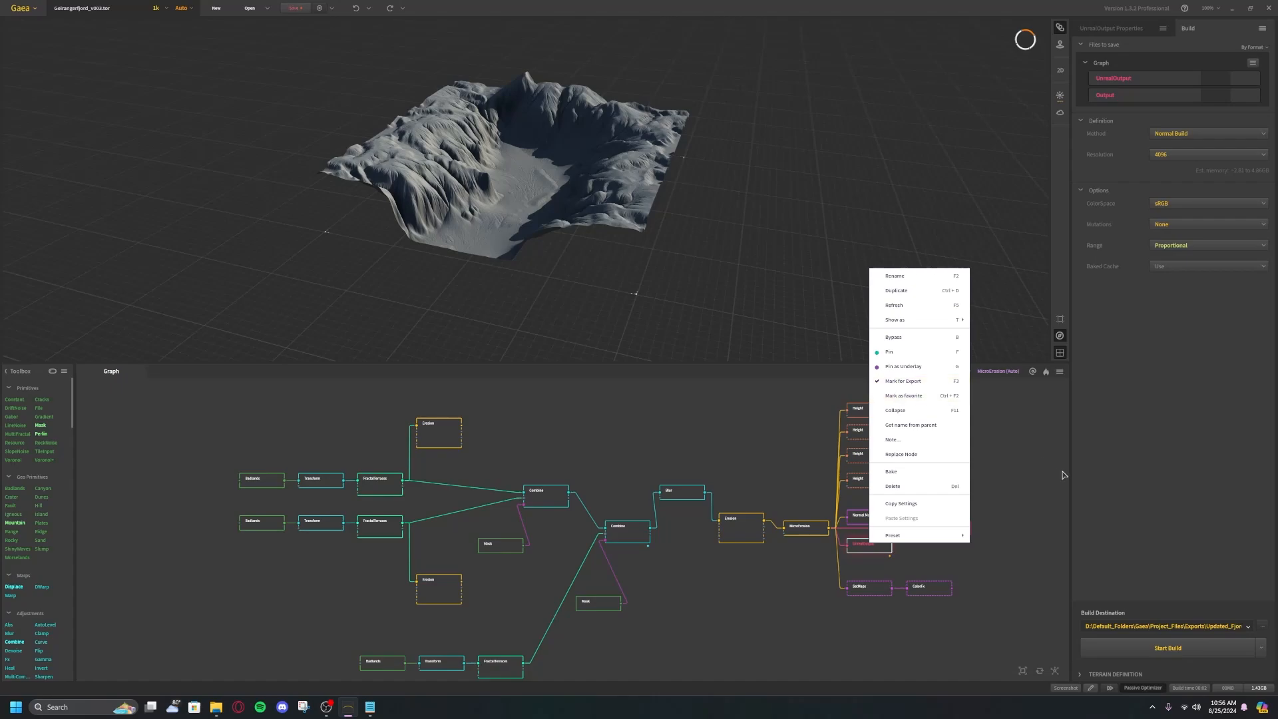
click(1007, 470)
right_click(876, 546)
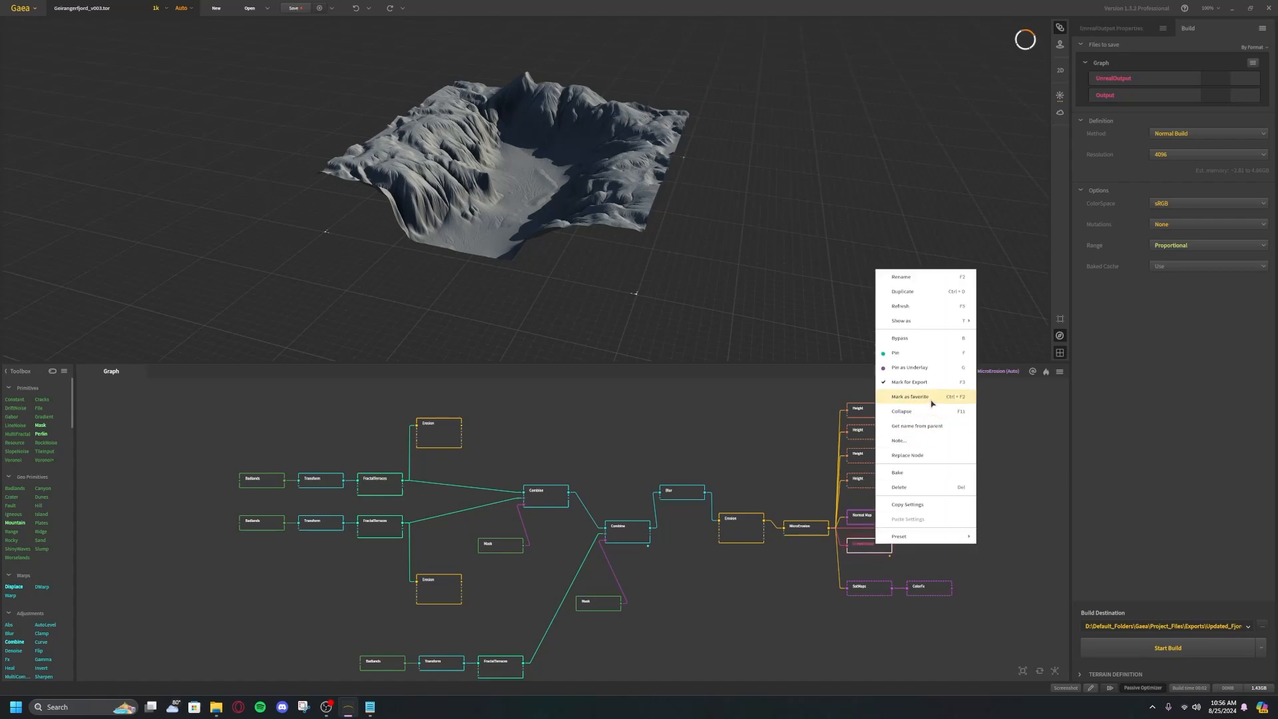
click(960, 383)
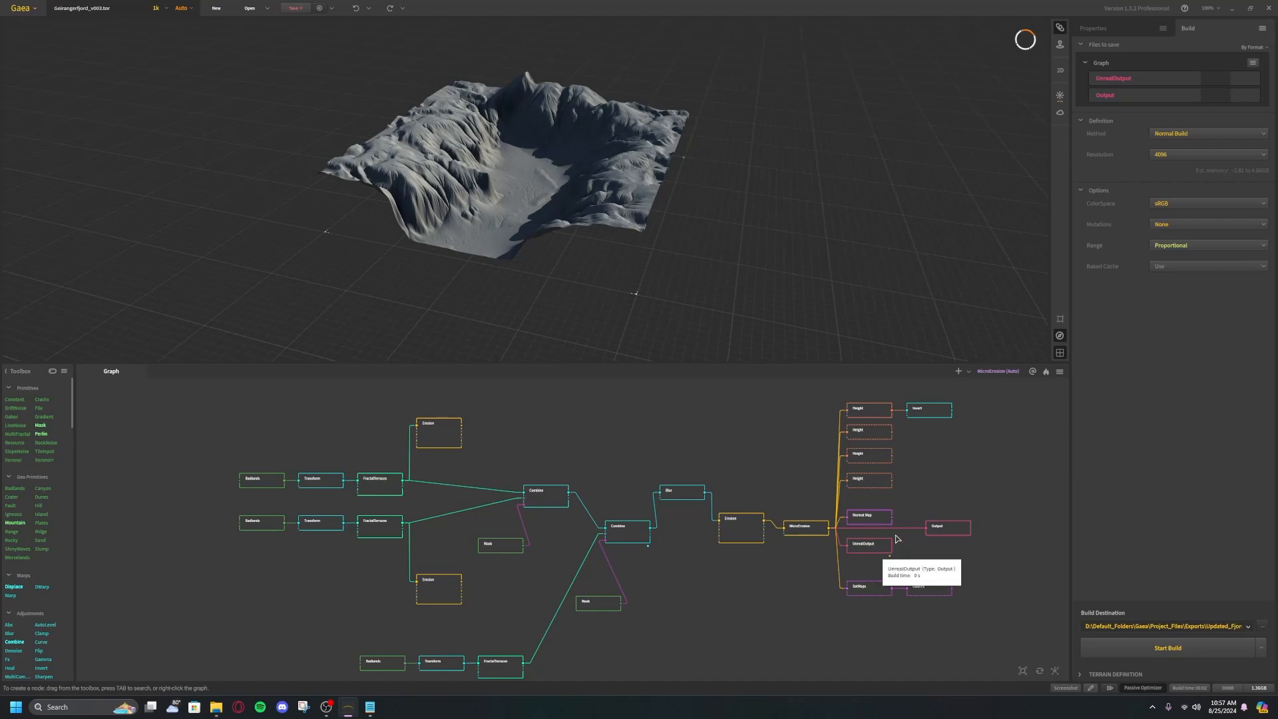
Preview the upper three Height nodes' masks on the terrain and compare their coverage
click(865, 409)
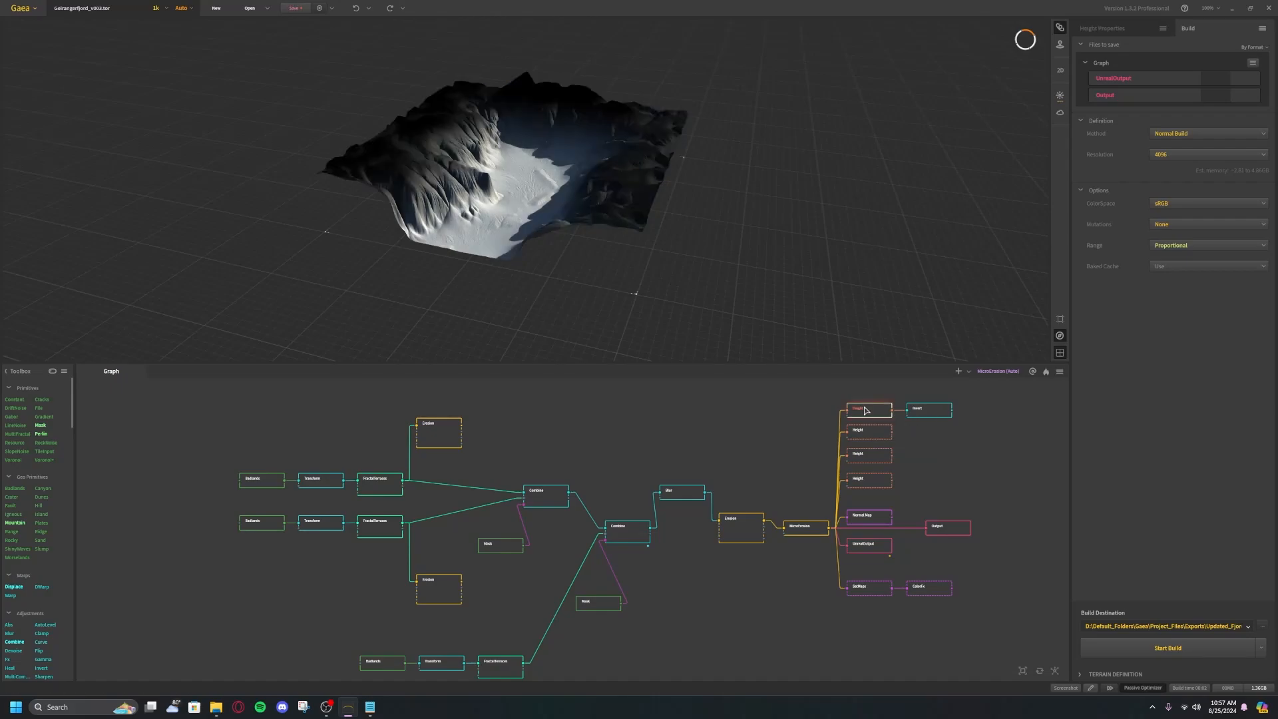
click(877, 437)
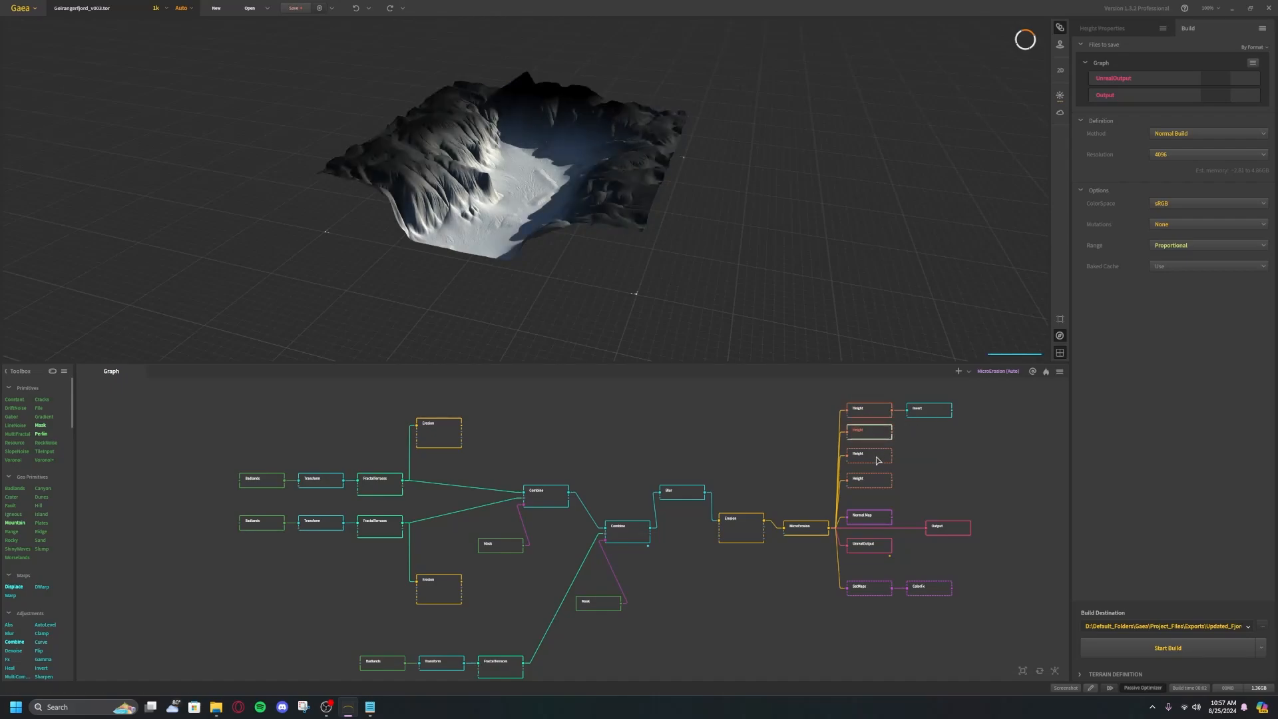
click(876, 457)
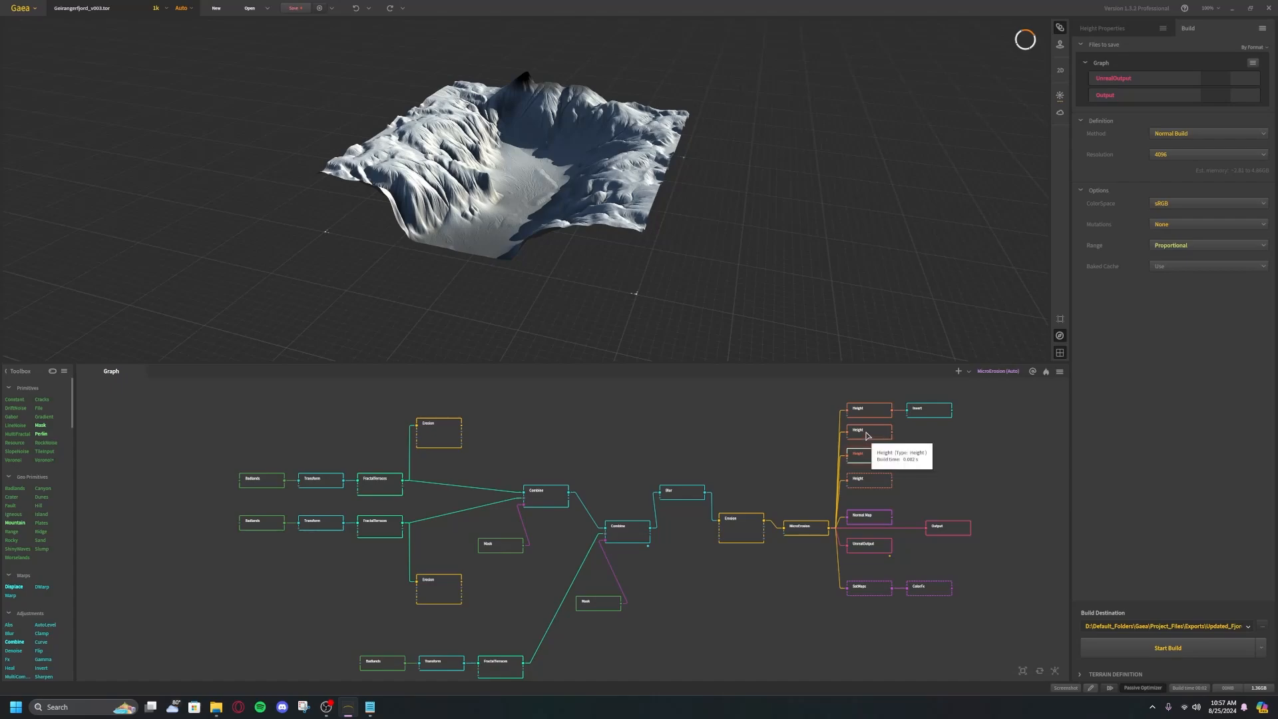
click(866, 433)
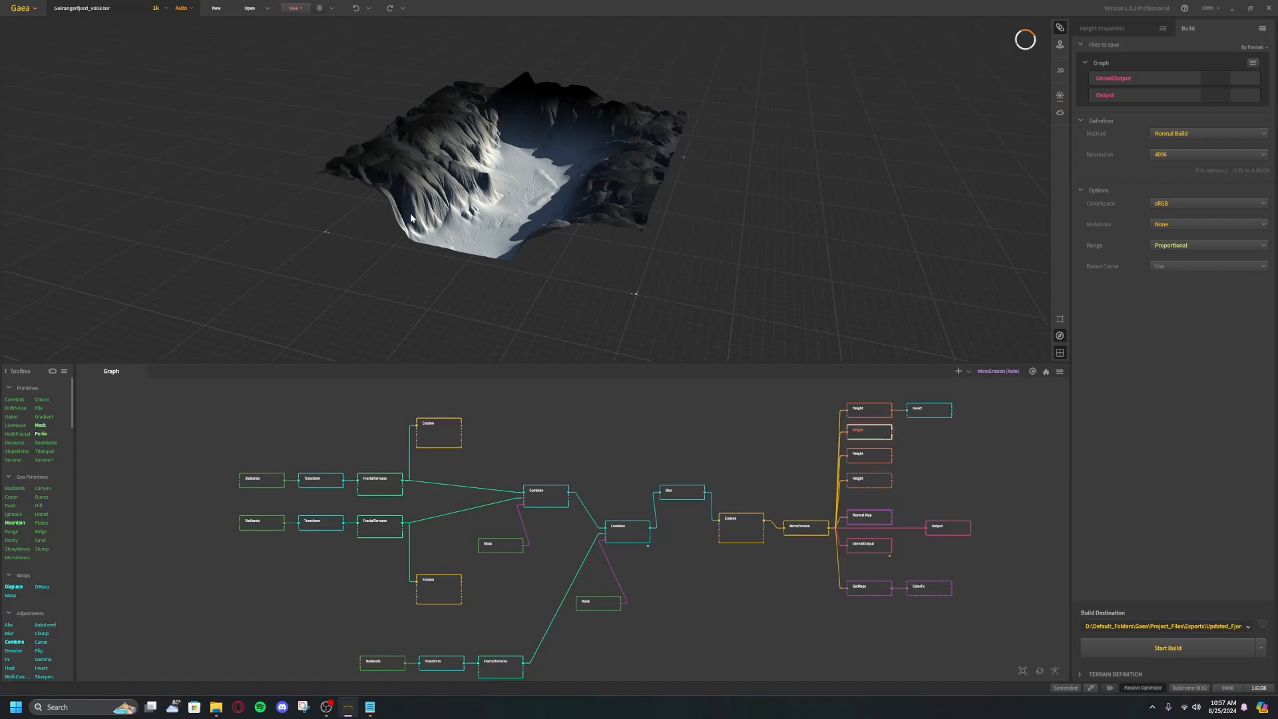
Search the available nodes for "rock" and review the RockMap node's description
click(763, 430)
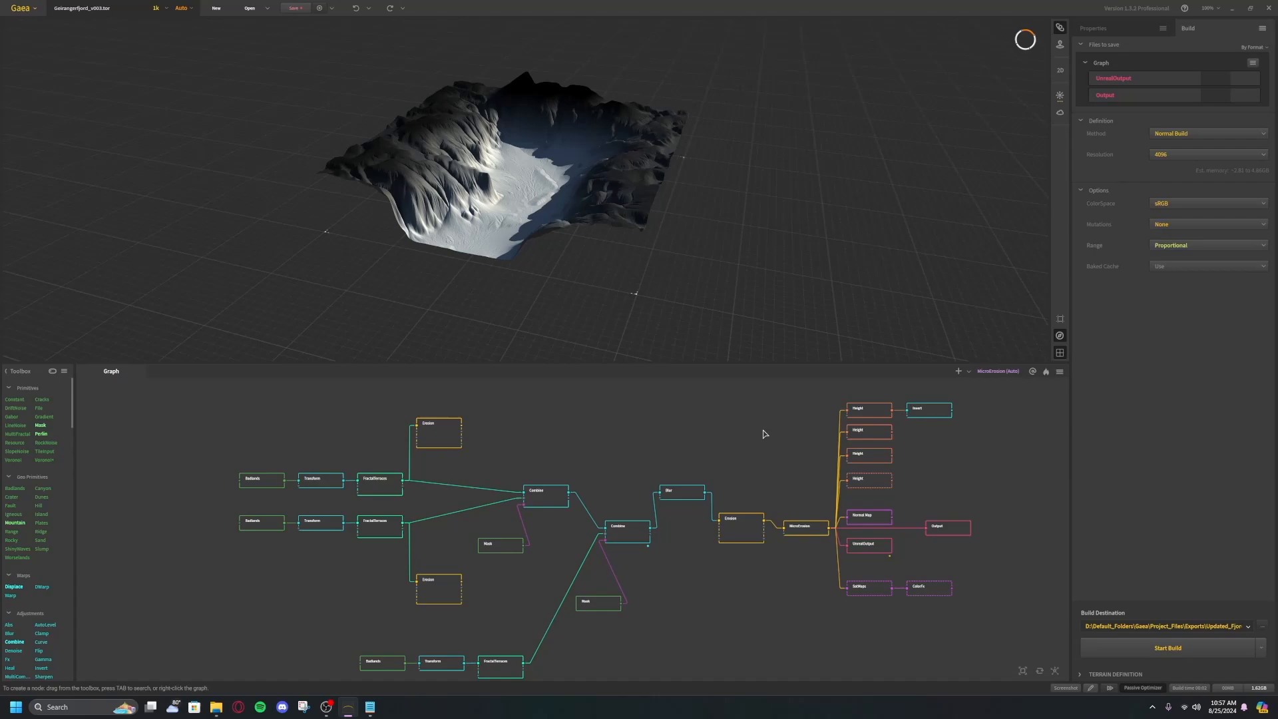
key(Tab)
text(rock)
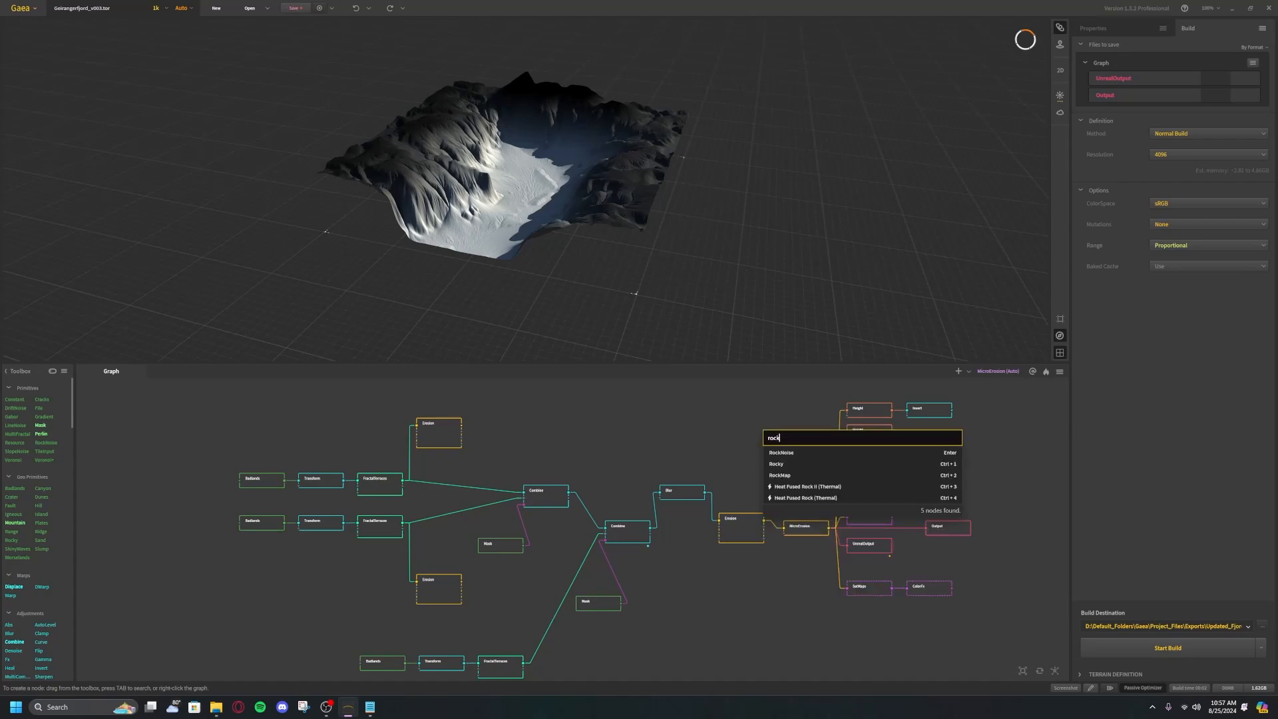
key(Down)
key(Down)
key(Down)
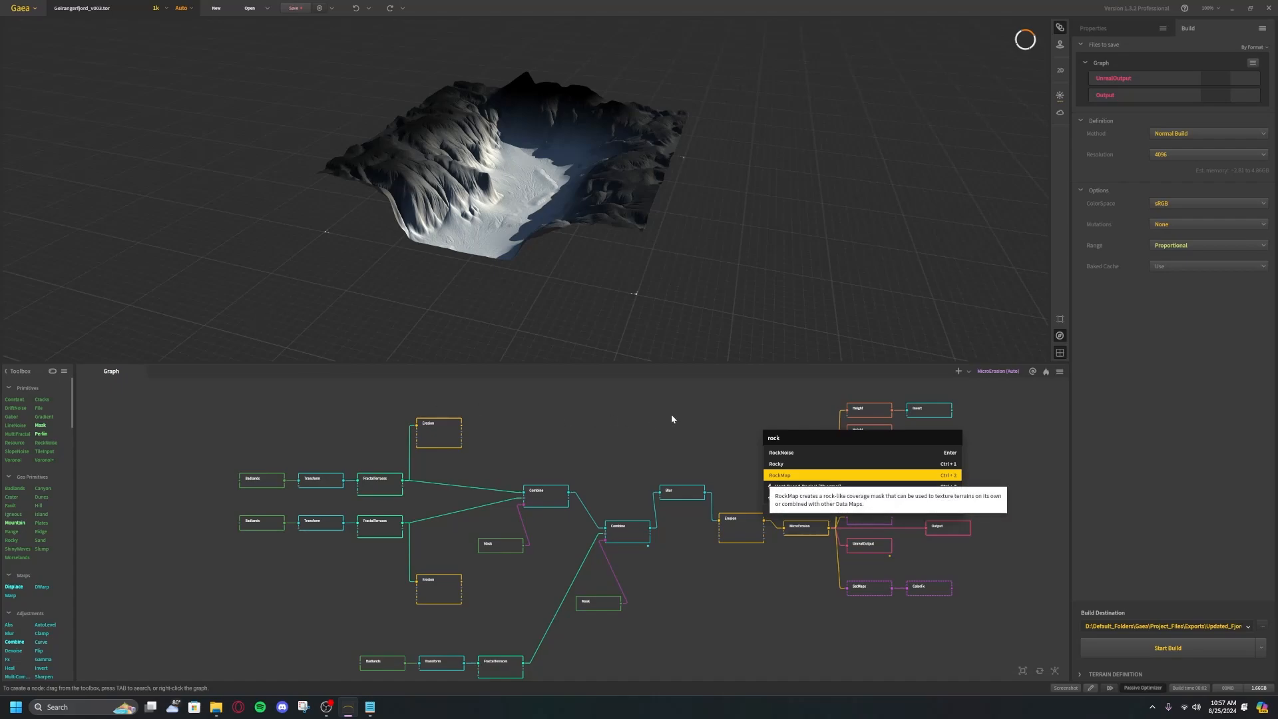
key(Escape)
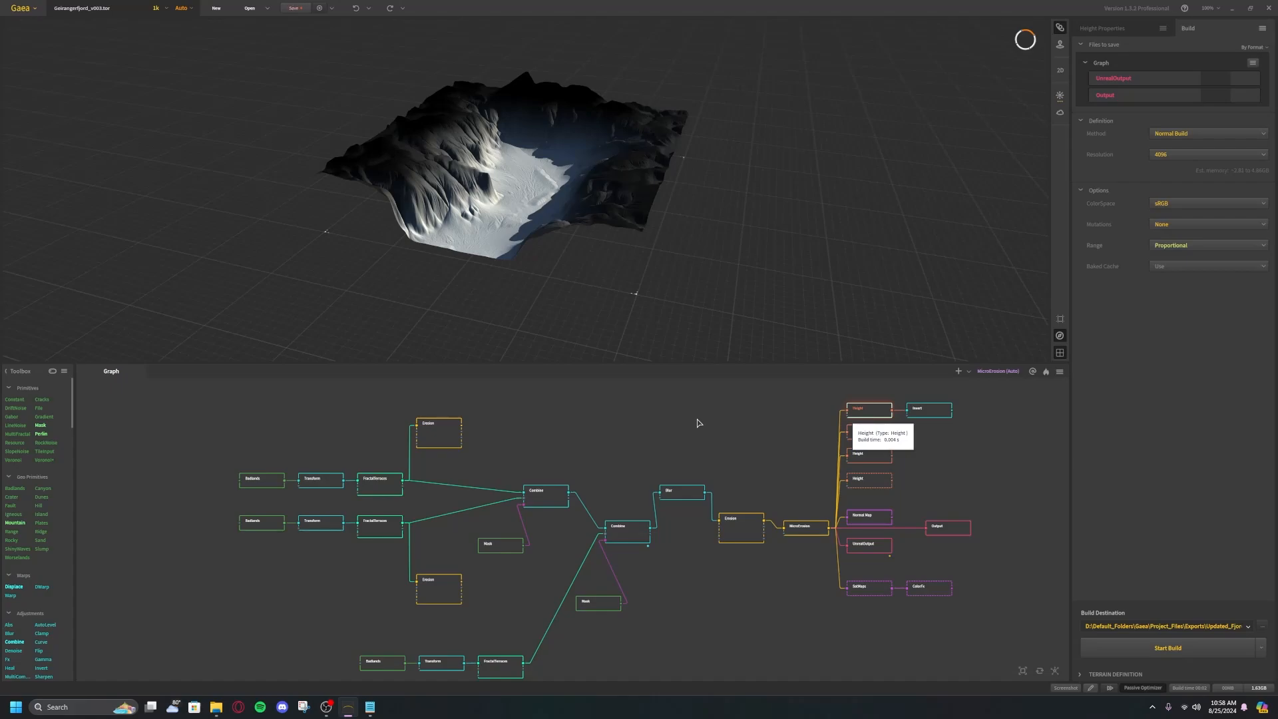
Add a RockMap node beside the Height nodes and connect the MicroErosion node's output to it
click(738, 433)
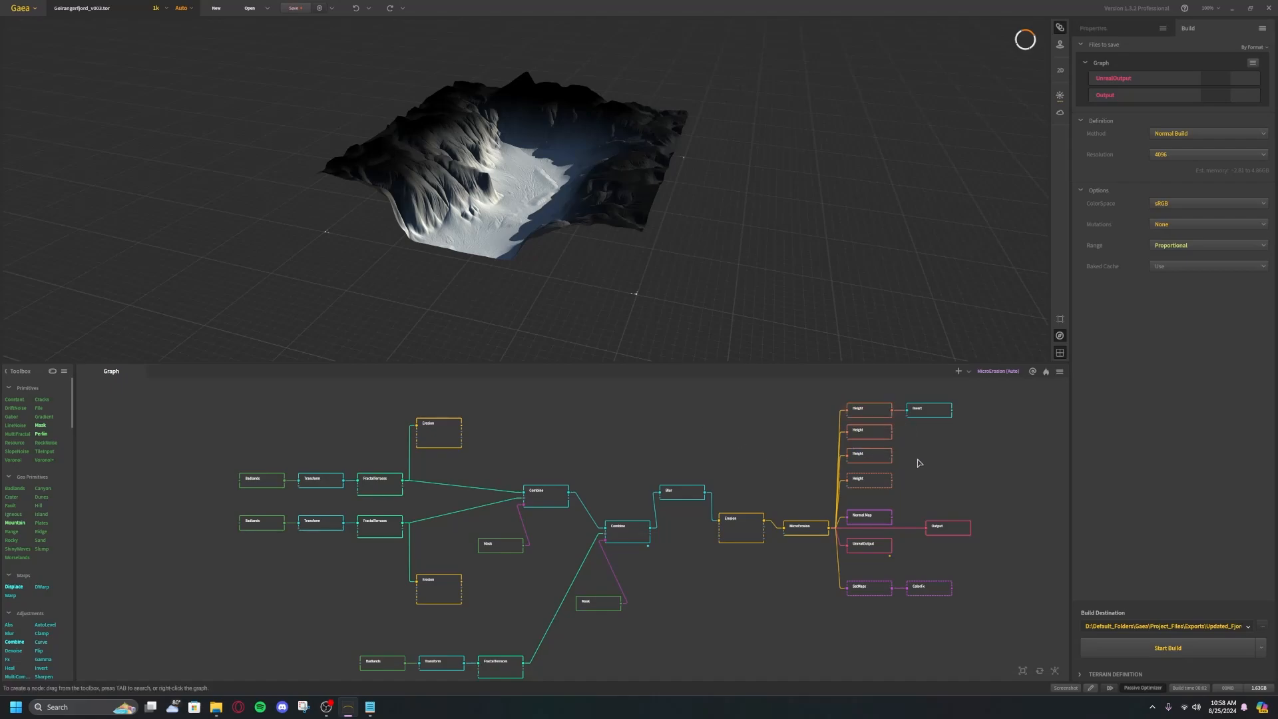
key(Tab)
text(rockma)
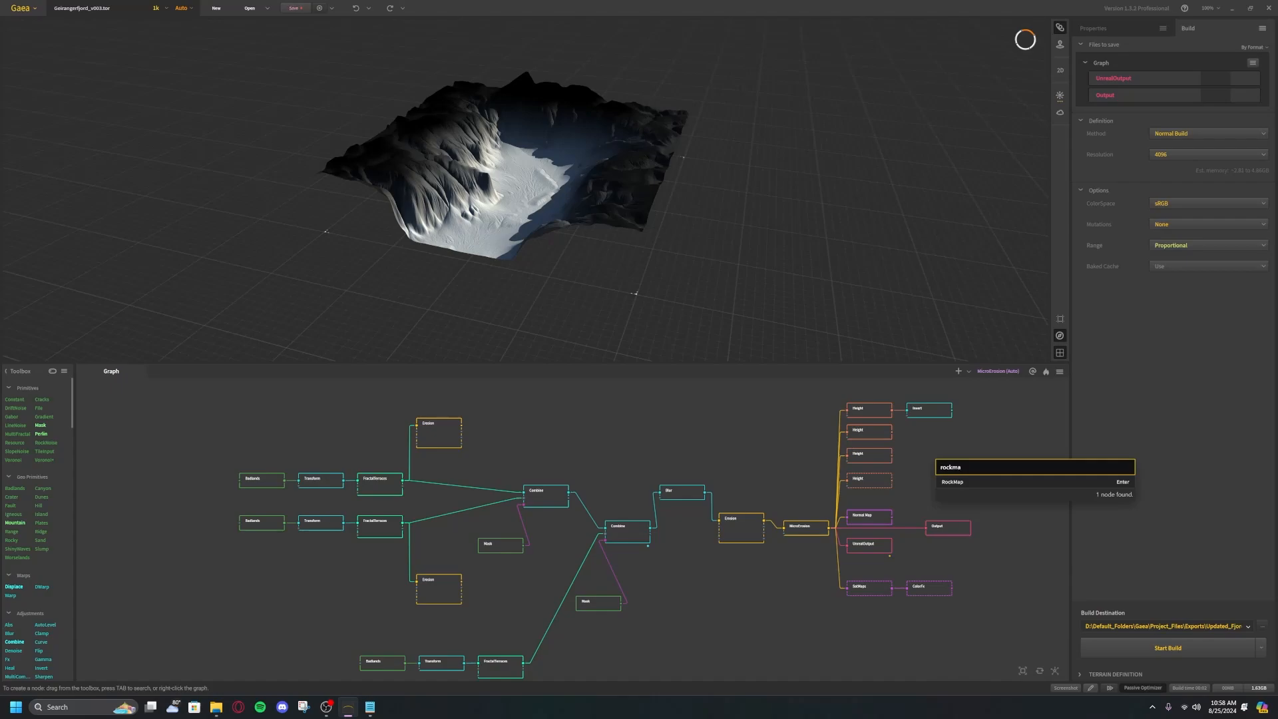
key(Return)
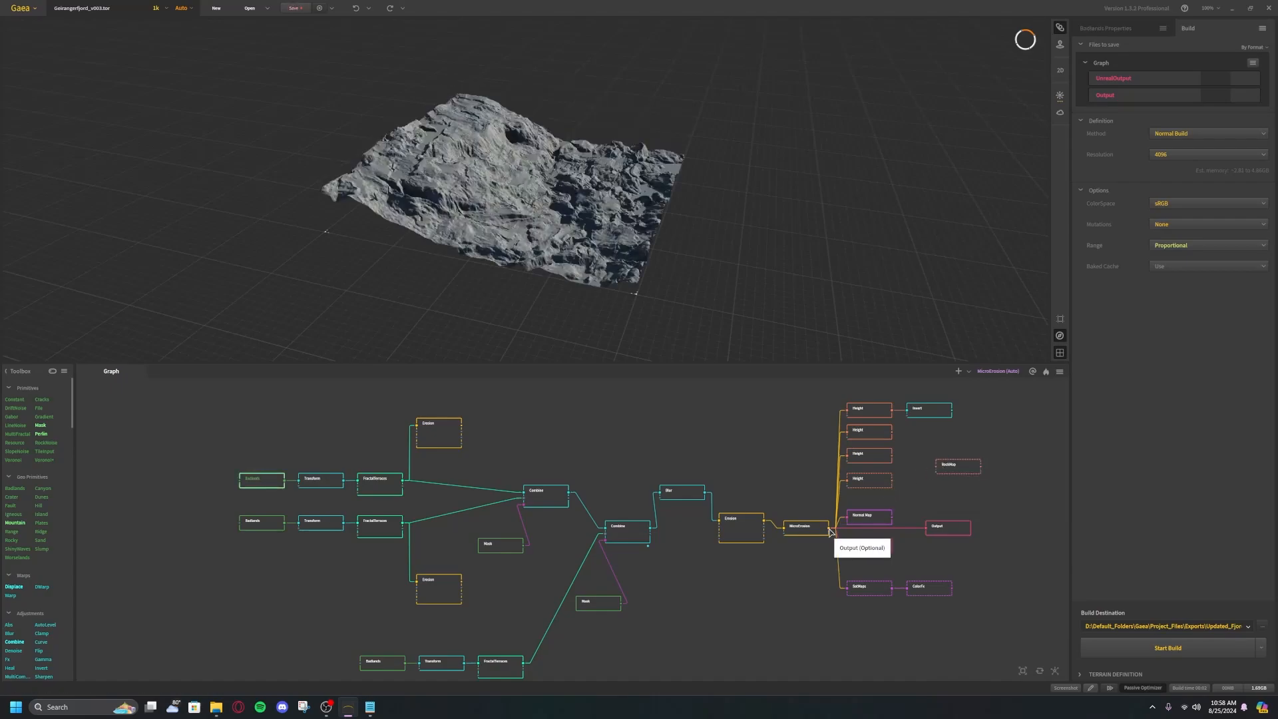
drag(830, 529, 936, 466)
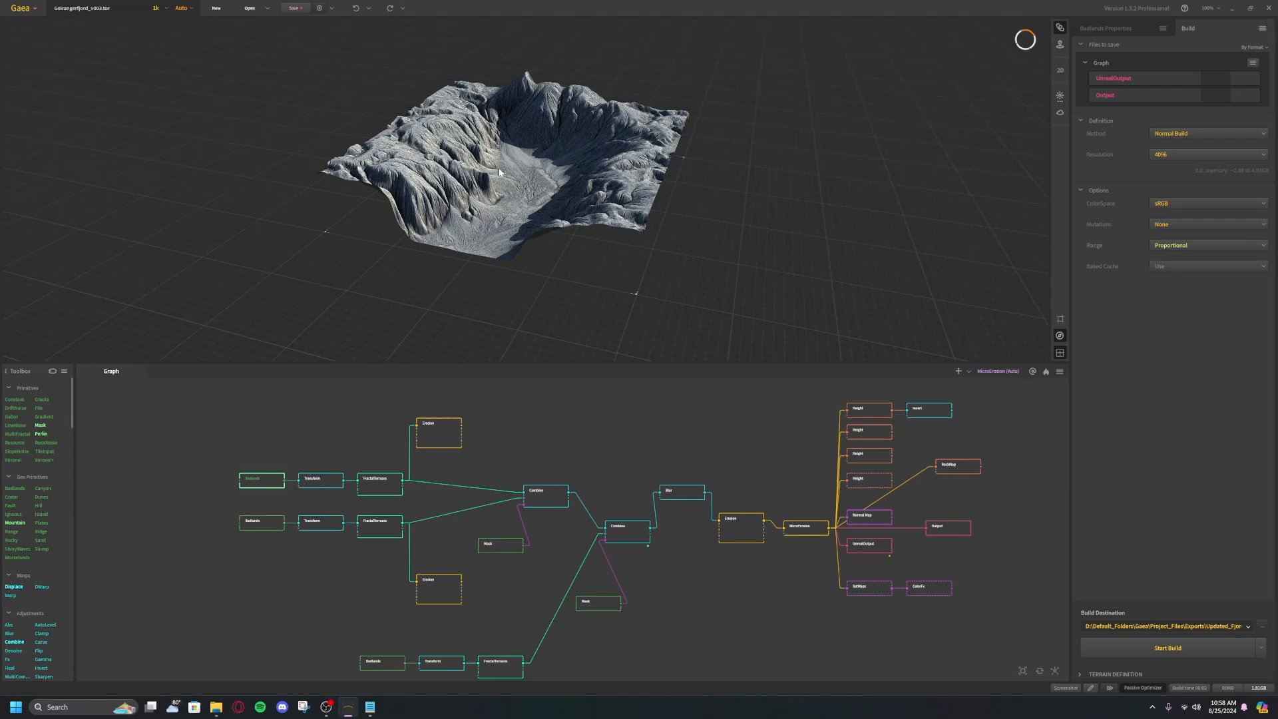
Inspect the RockMap's coverage on the valley floor and surrounding slopes up close
scroll(506, 196, up, 8)
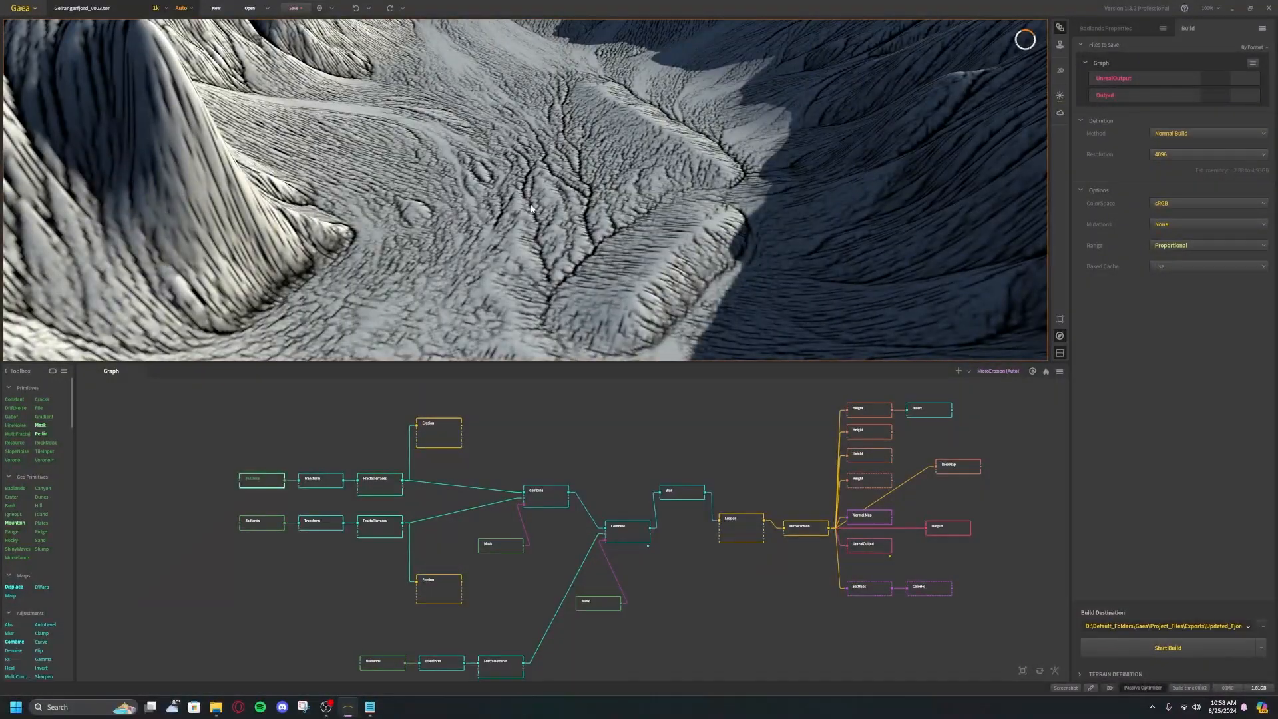
scroll(771, 51, down, 10)
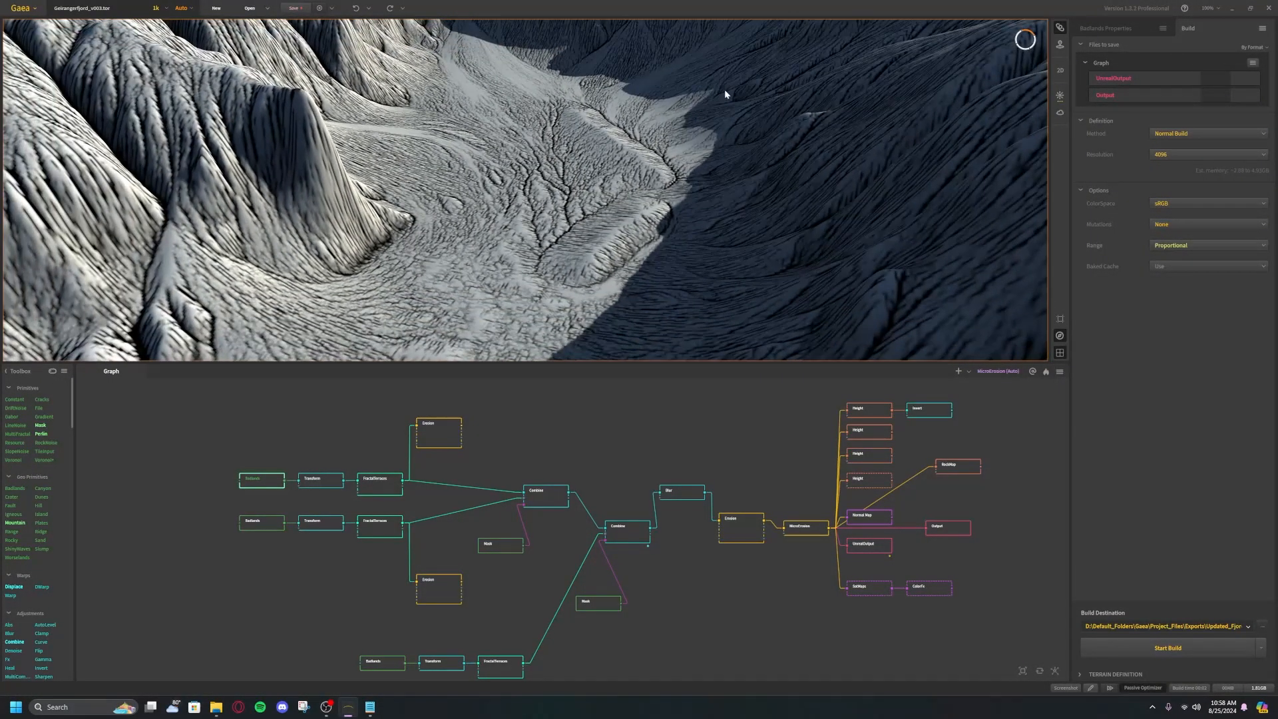
scroll(707, 140, up, 6)
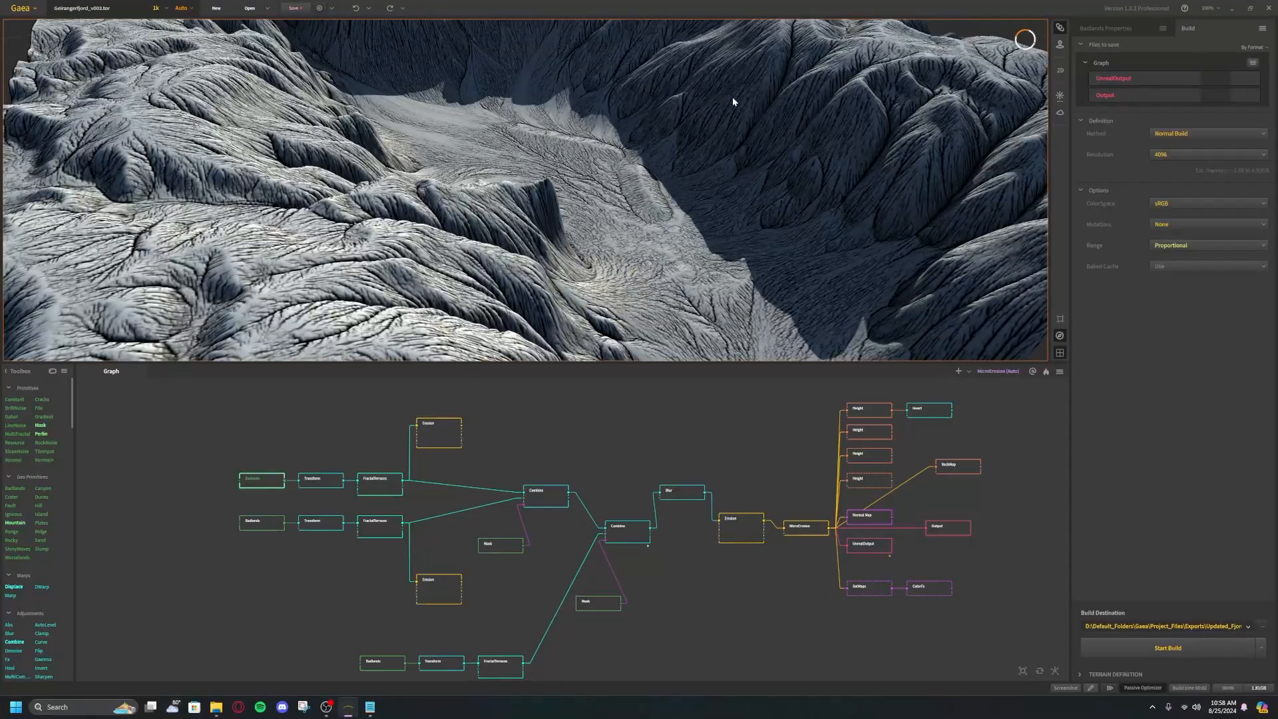
Set the RockMap node's Density to -90% and lower its Coverage to under 10%, keeping the mask inverted
click(953, 472)
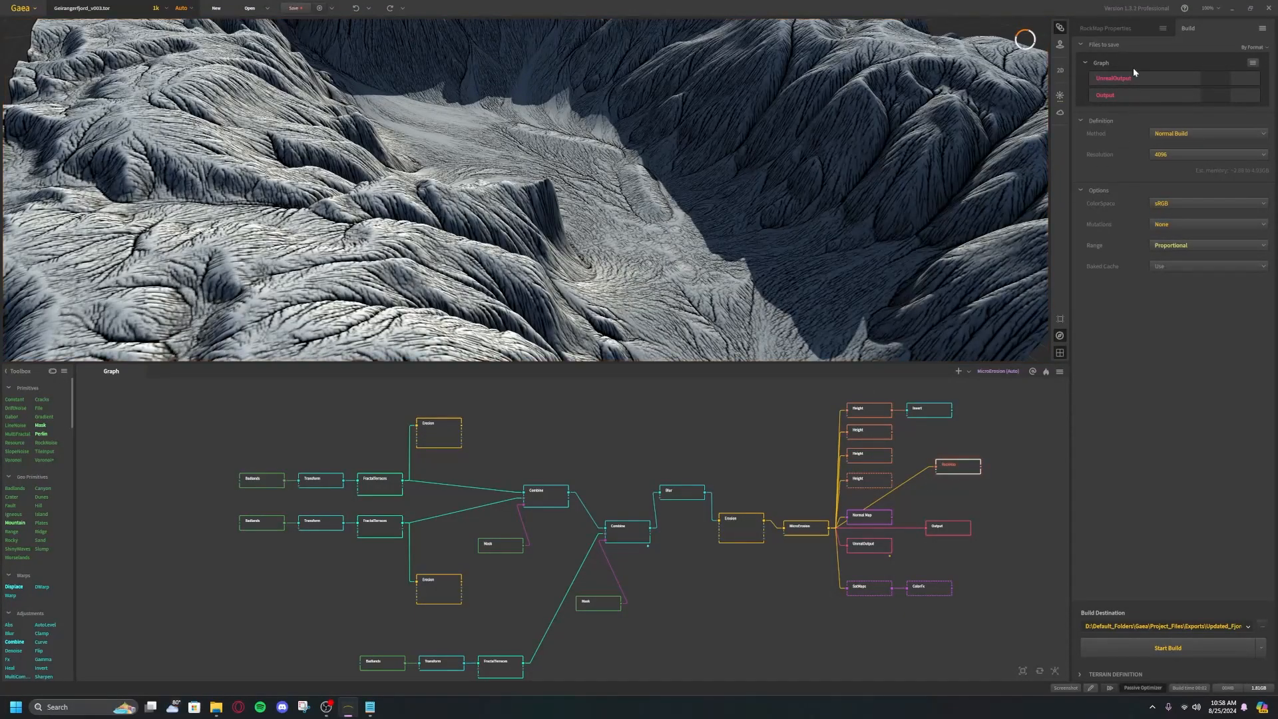
click(1116, 28)
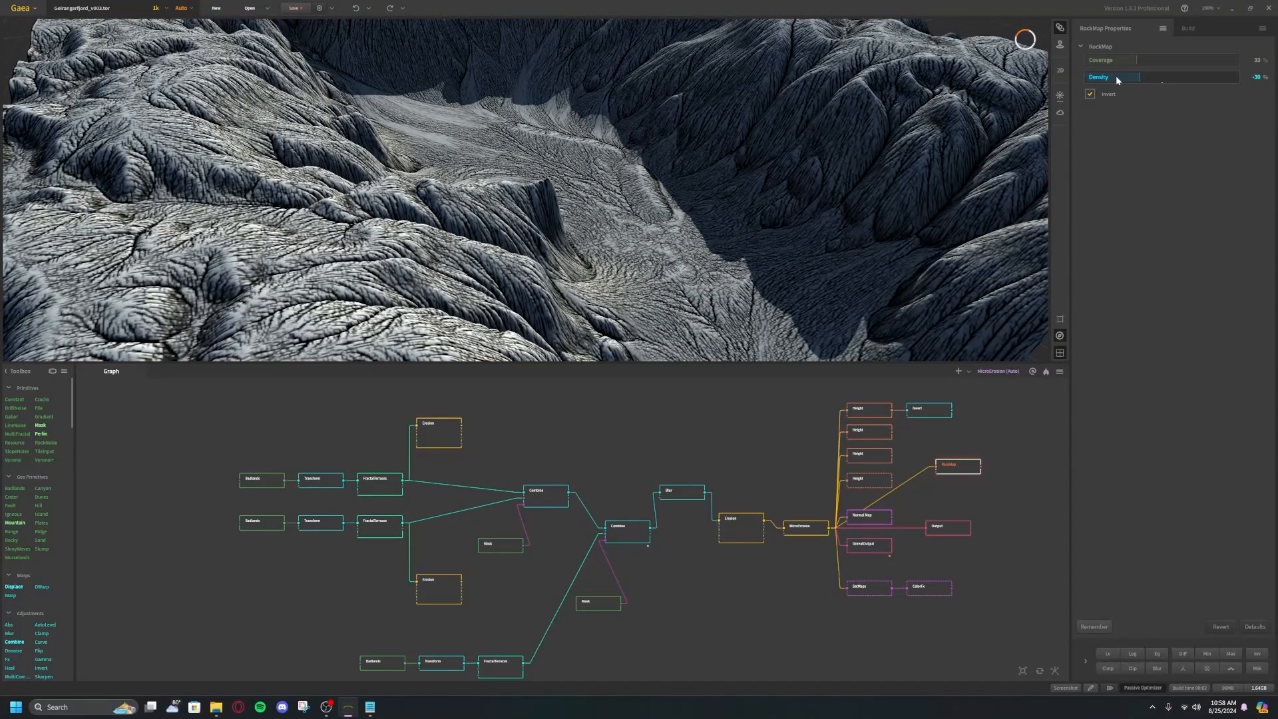
drag(1116, 76, 1095, 77)
scroll(749, 186, down, 3)
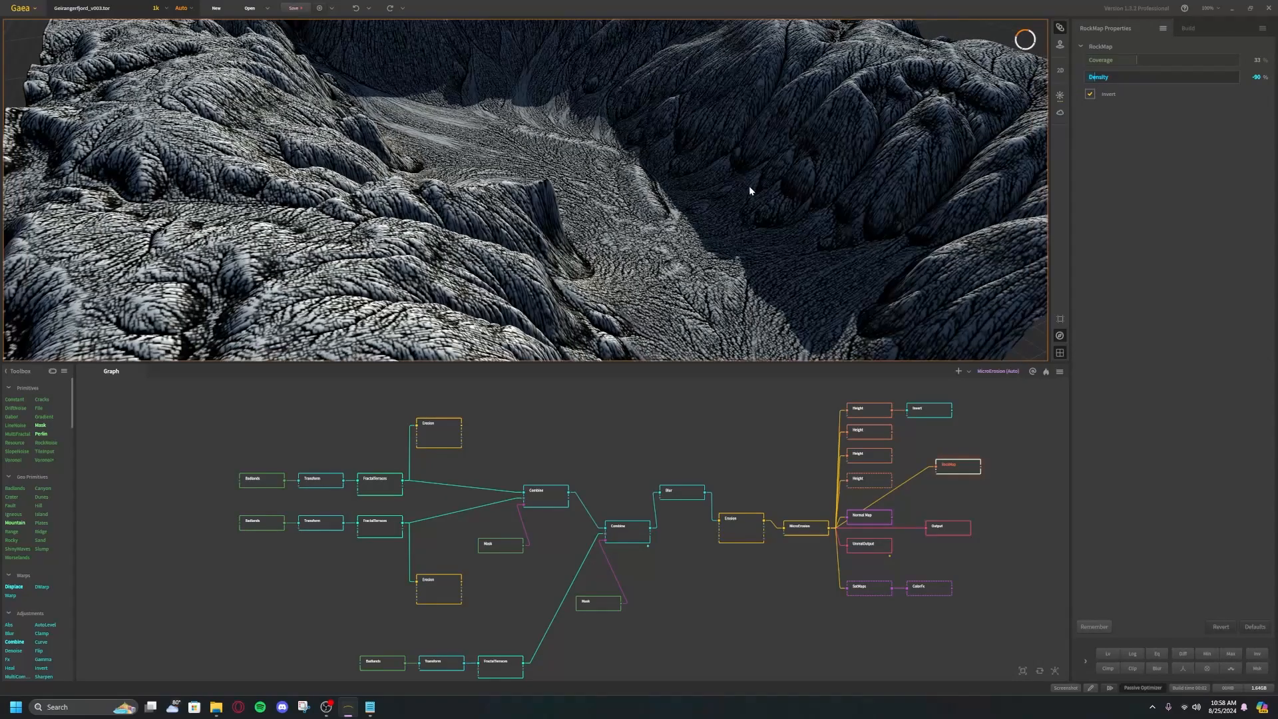
drag(863, 164, 1051, 85)
click(1115, 60)
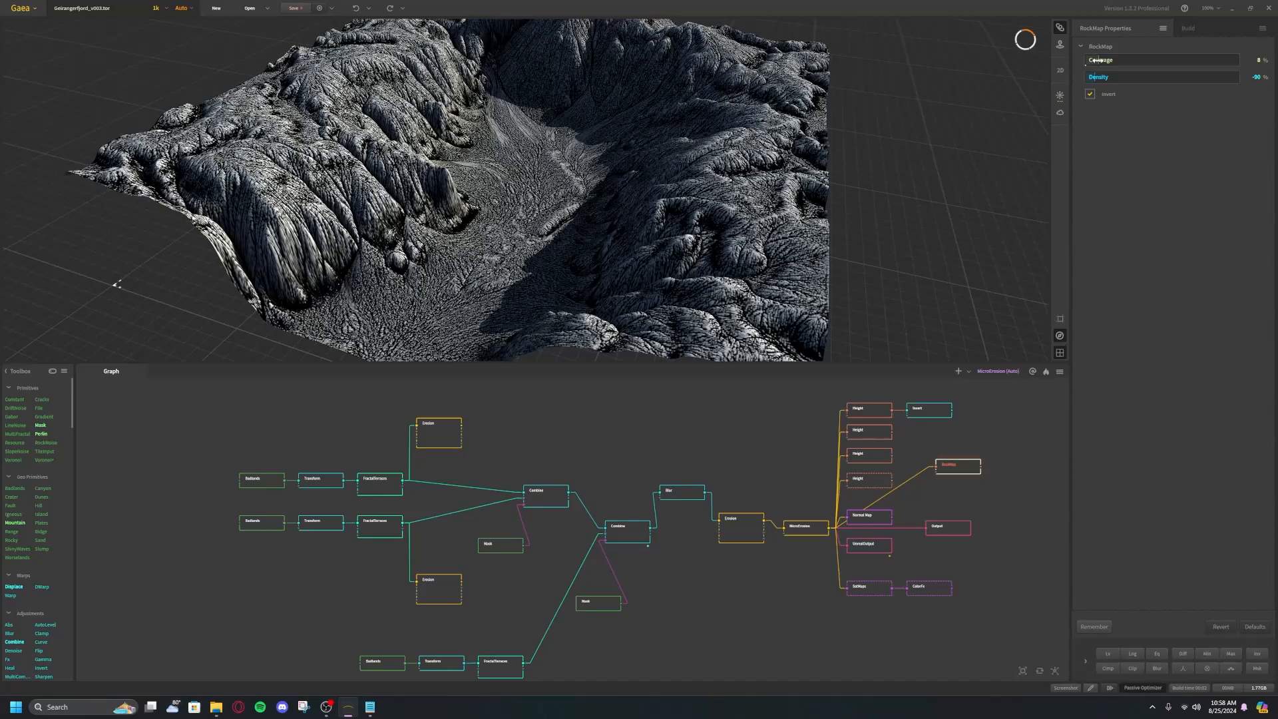
click(1094, 60)
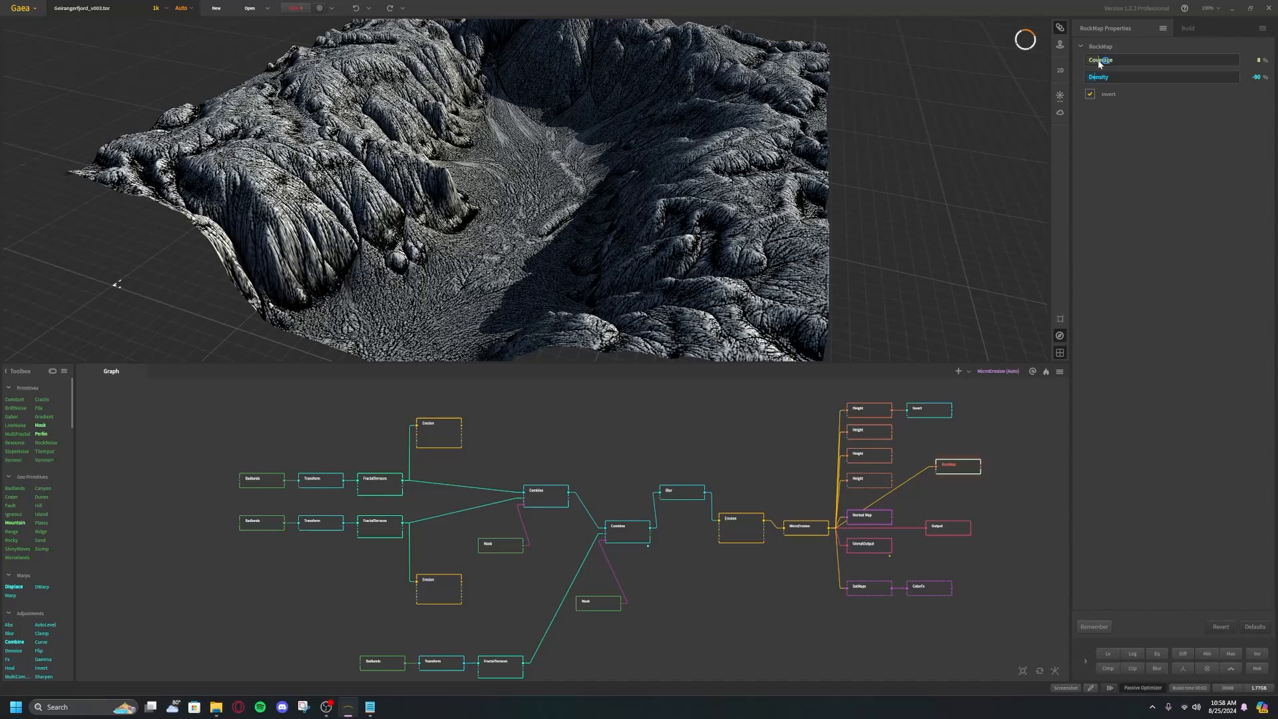
click(1089, 94)
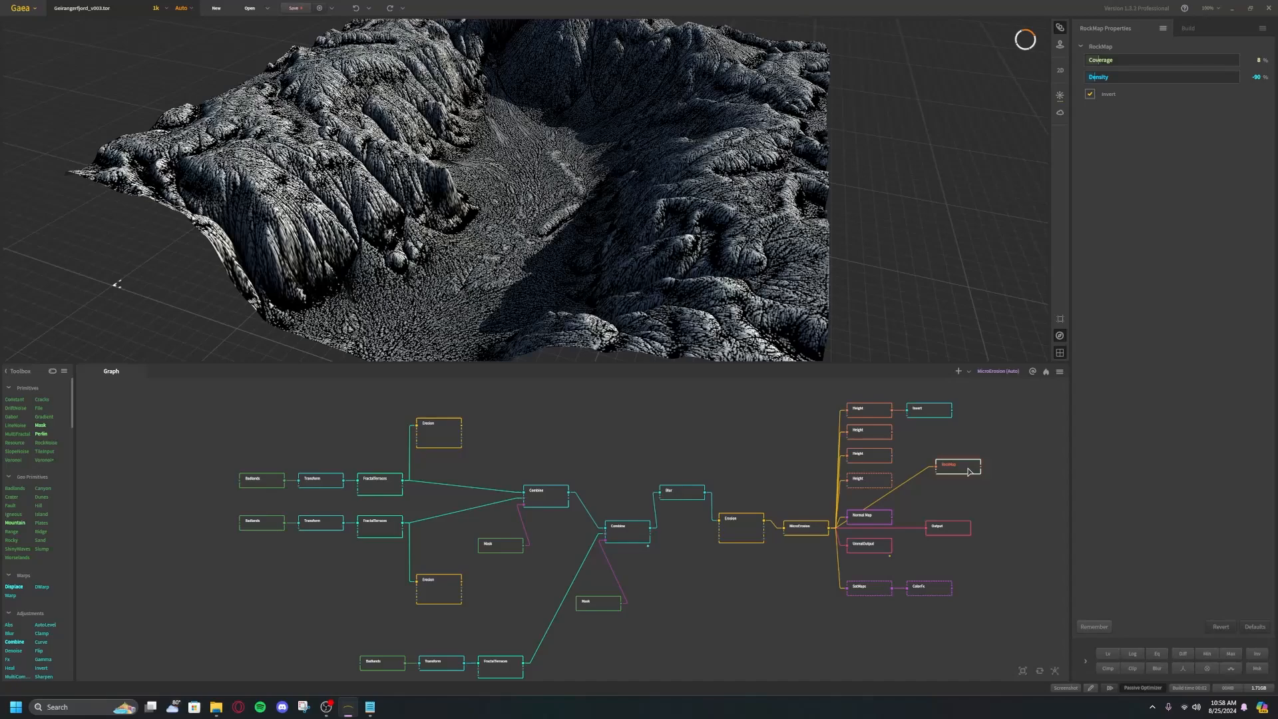
Delete the RockMap node from the graph
key(Delete)
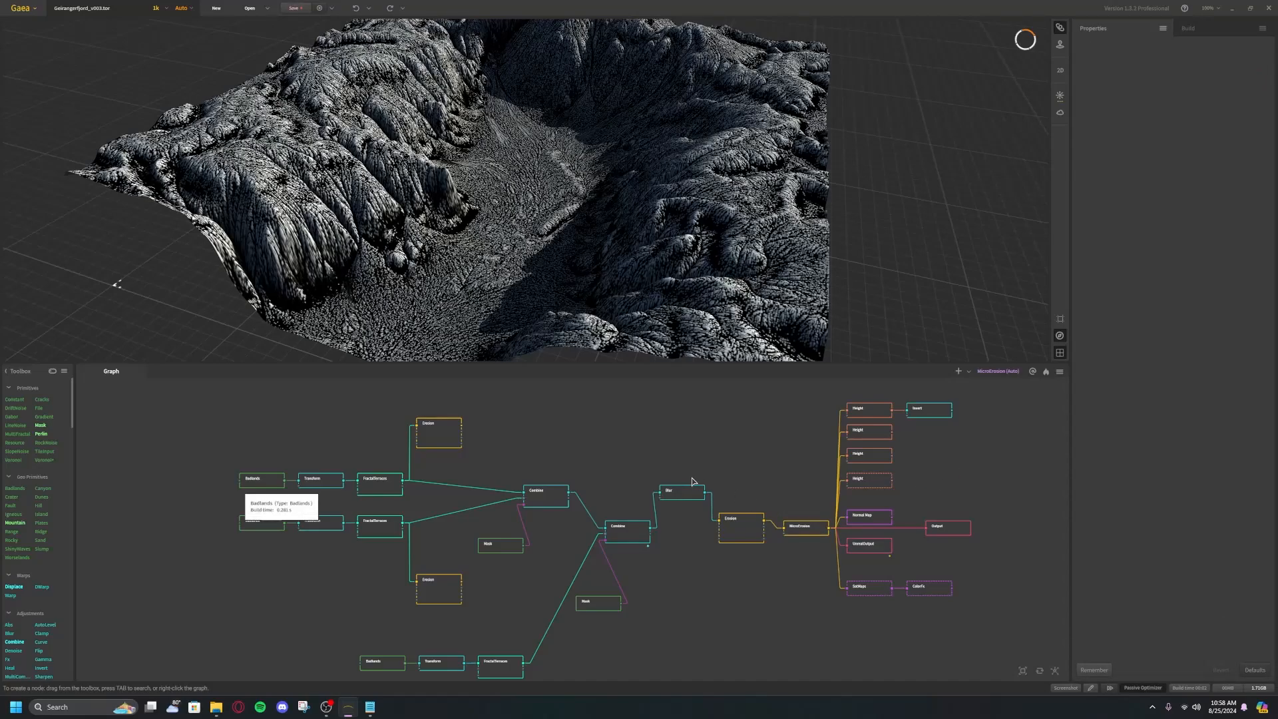
Preview the first Combine node's terrain and review its blending settings
click(547, 496)
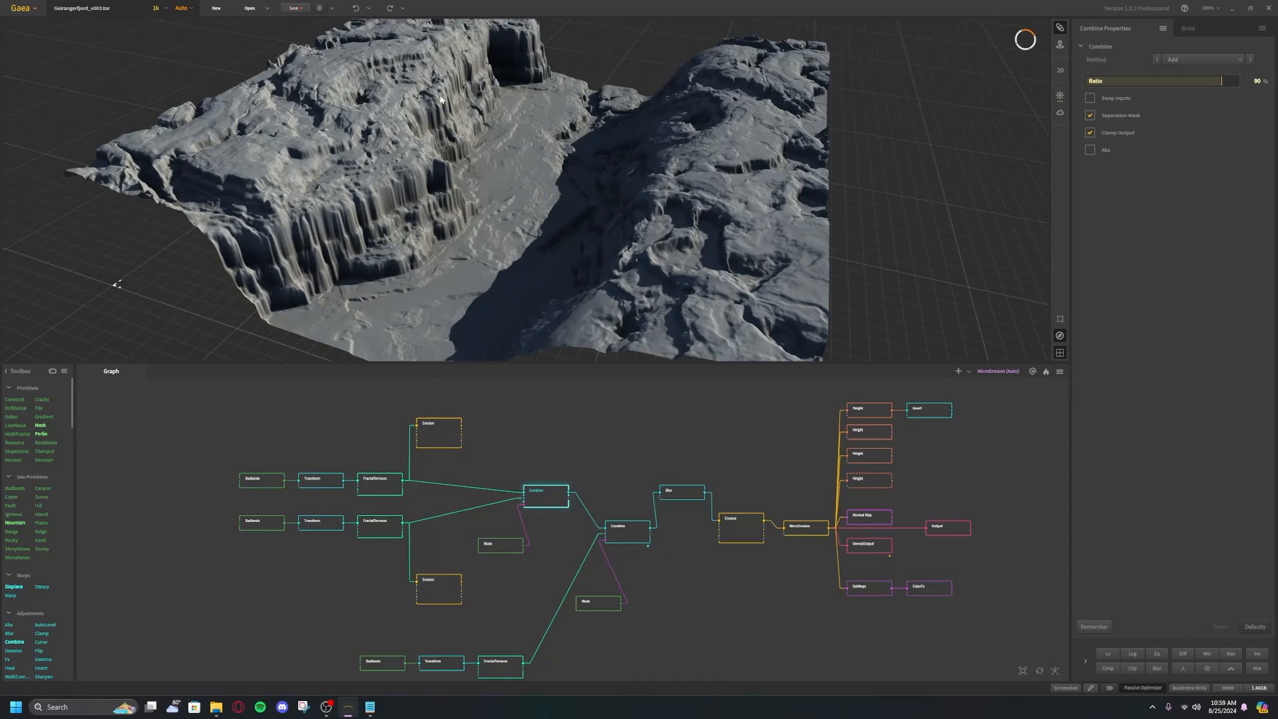
Preview the second Combine node's blended terrain and the mask feeding it, and review the node's Log modifier
click(627, 527)
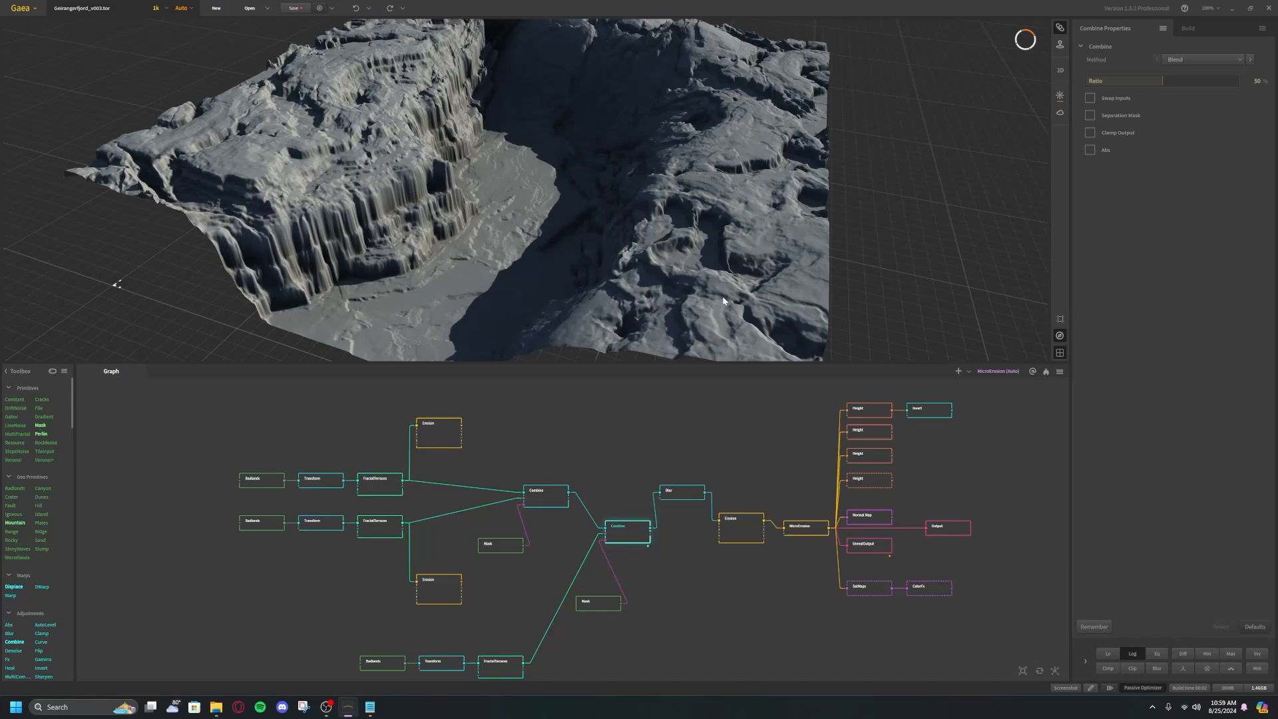
scroll(659, 166, down, 10)
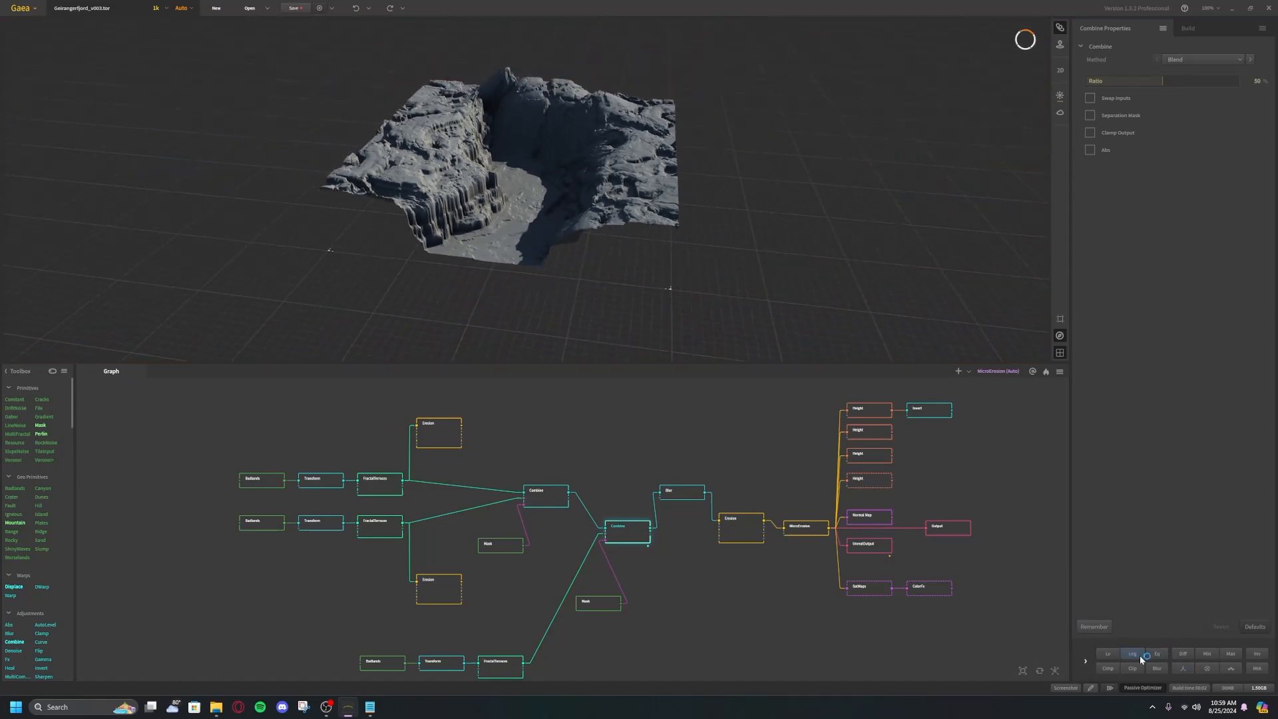
click(602, 604)
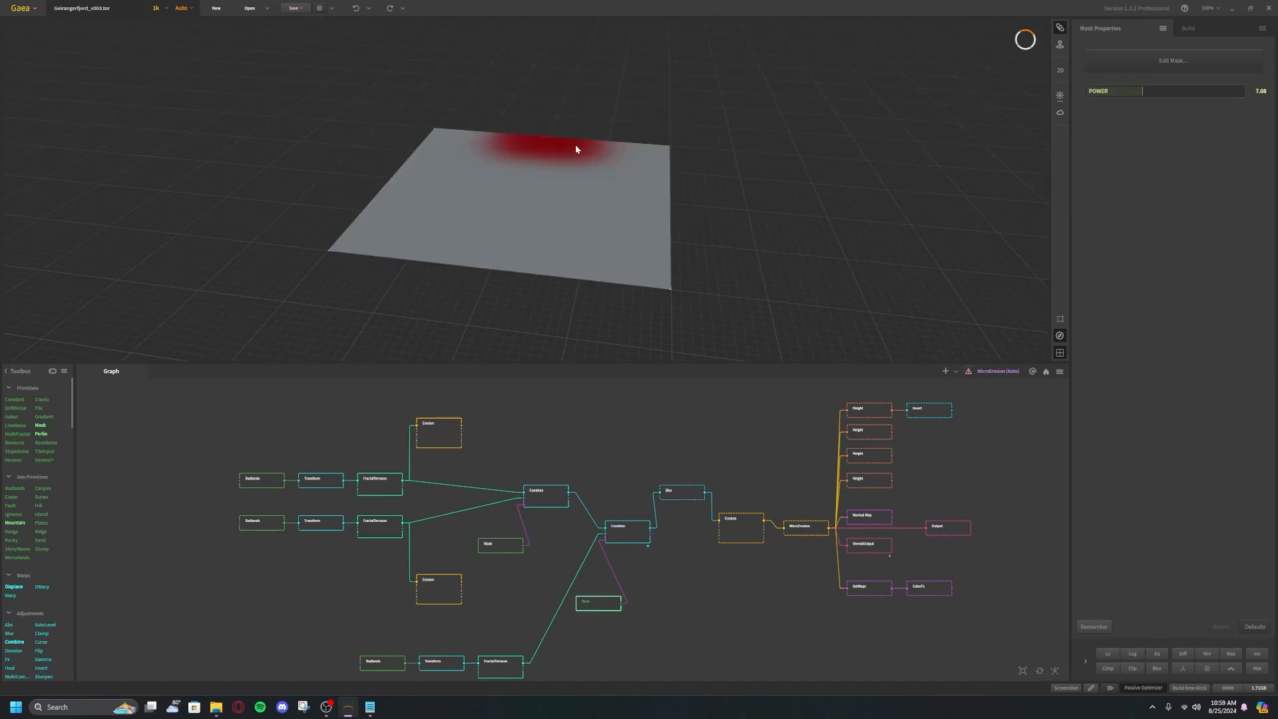
click(626, 530)
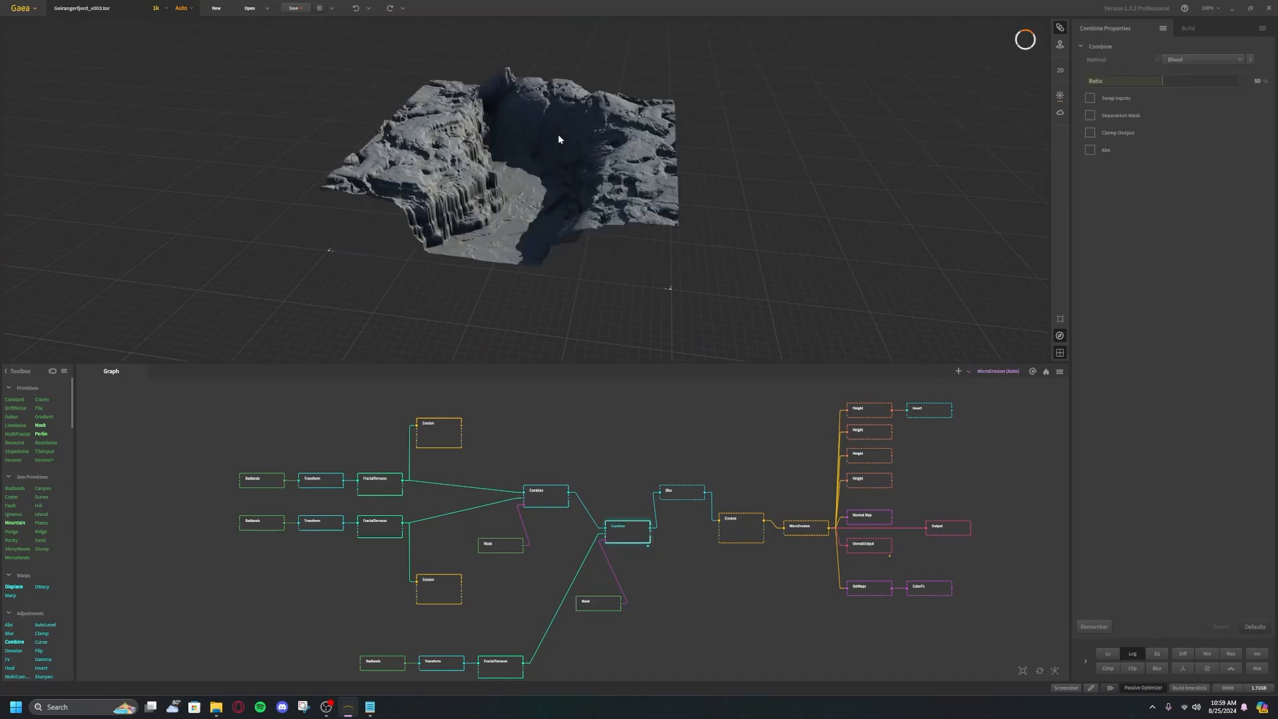
click(1134, 656)
Preview the terrain produced by the Blur node and the final Erosion node that follows it
click(685, 494)
click(740, 536)
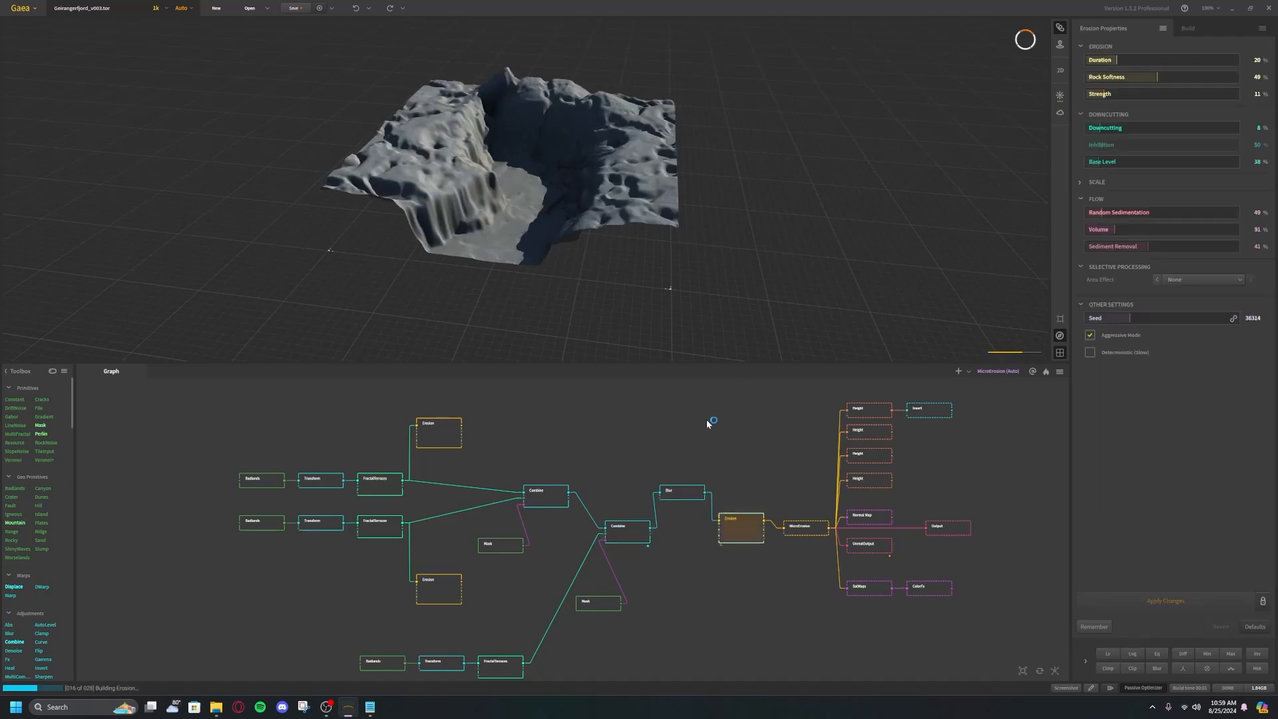
click(585, 429)
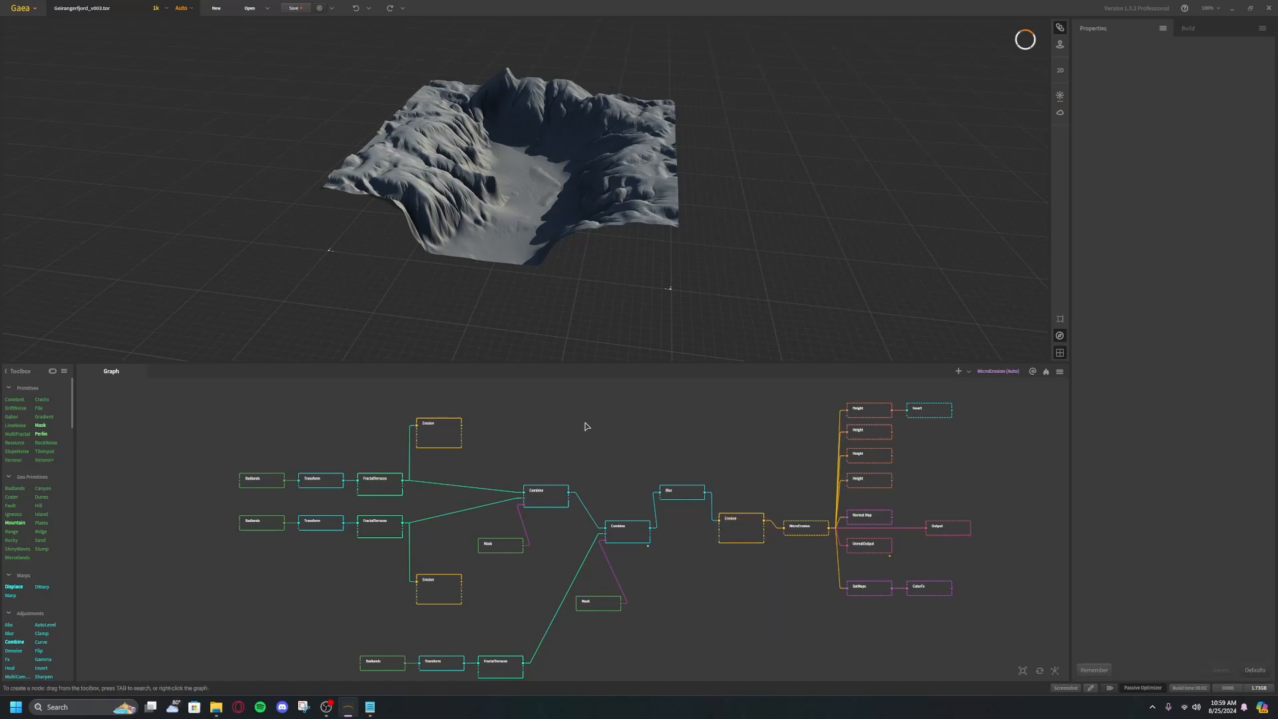
Review the file format options of the Output and UnrealOutput nodes, keeping OpenEXR and PNG 16-bit respectively
click(949, 533)
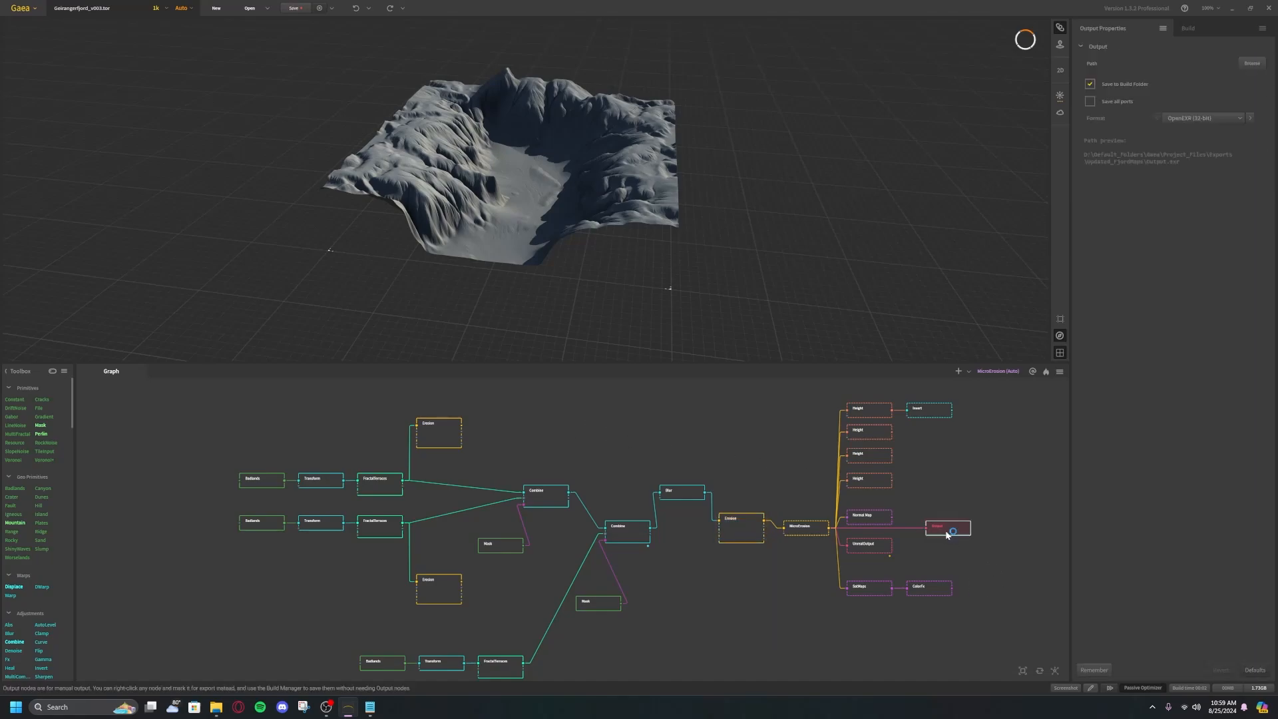
click(873, 547)
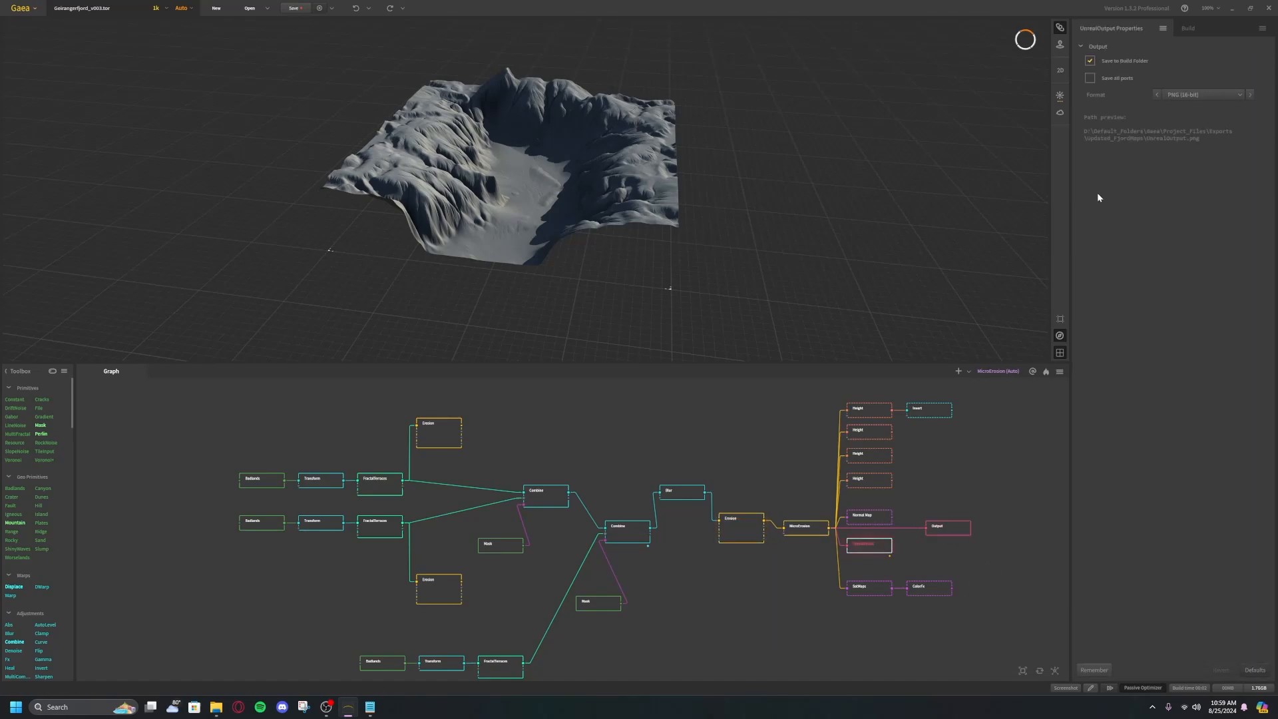
click(1192, 97)
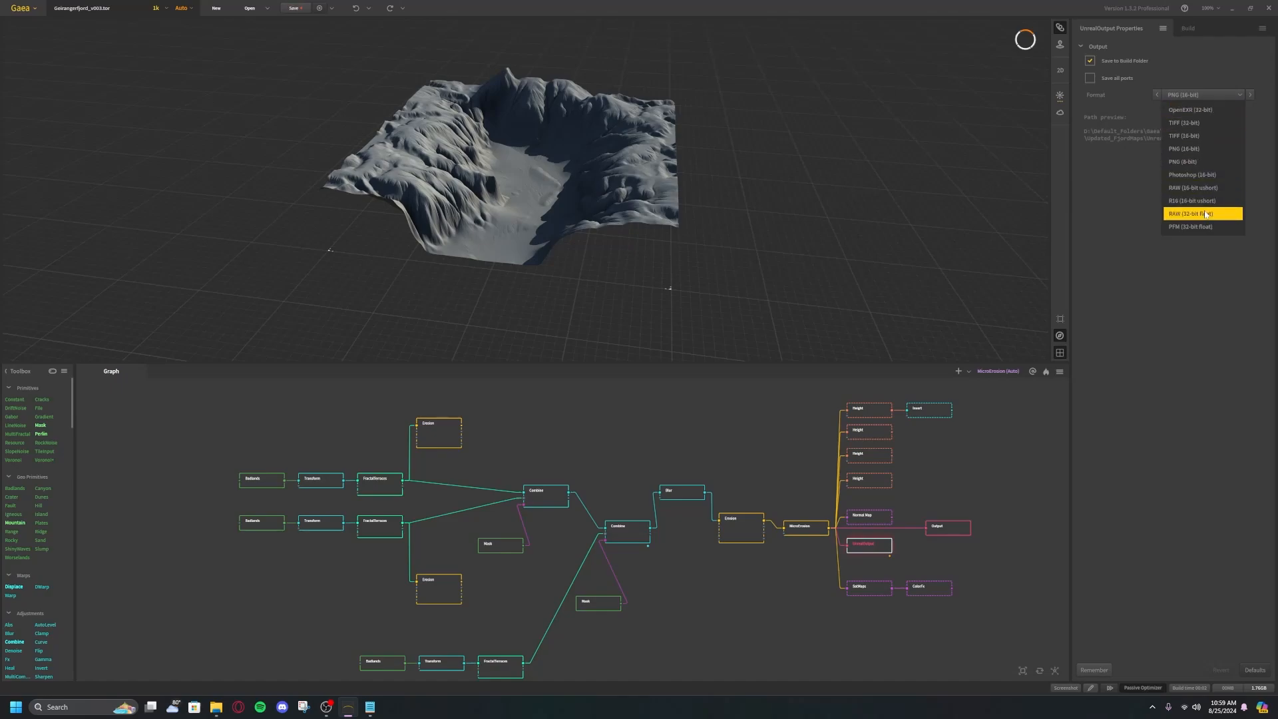
click(1196, 94)
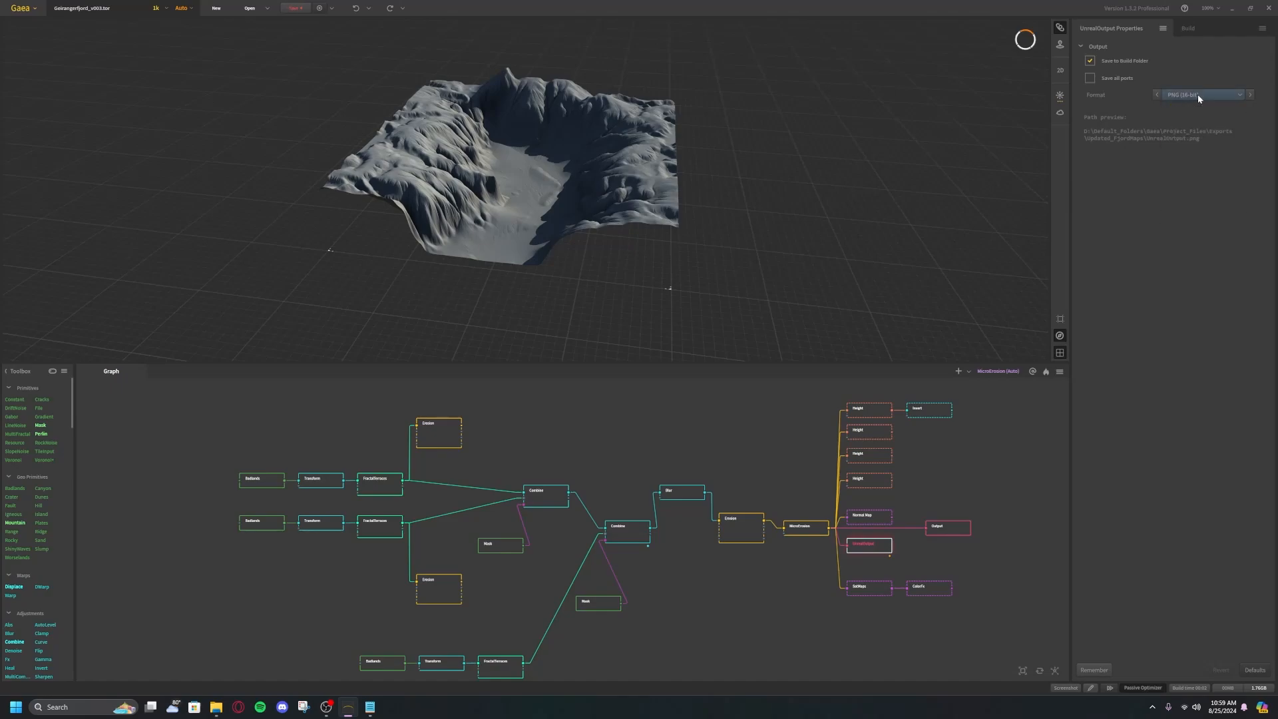
click(950, 529)
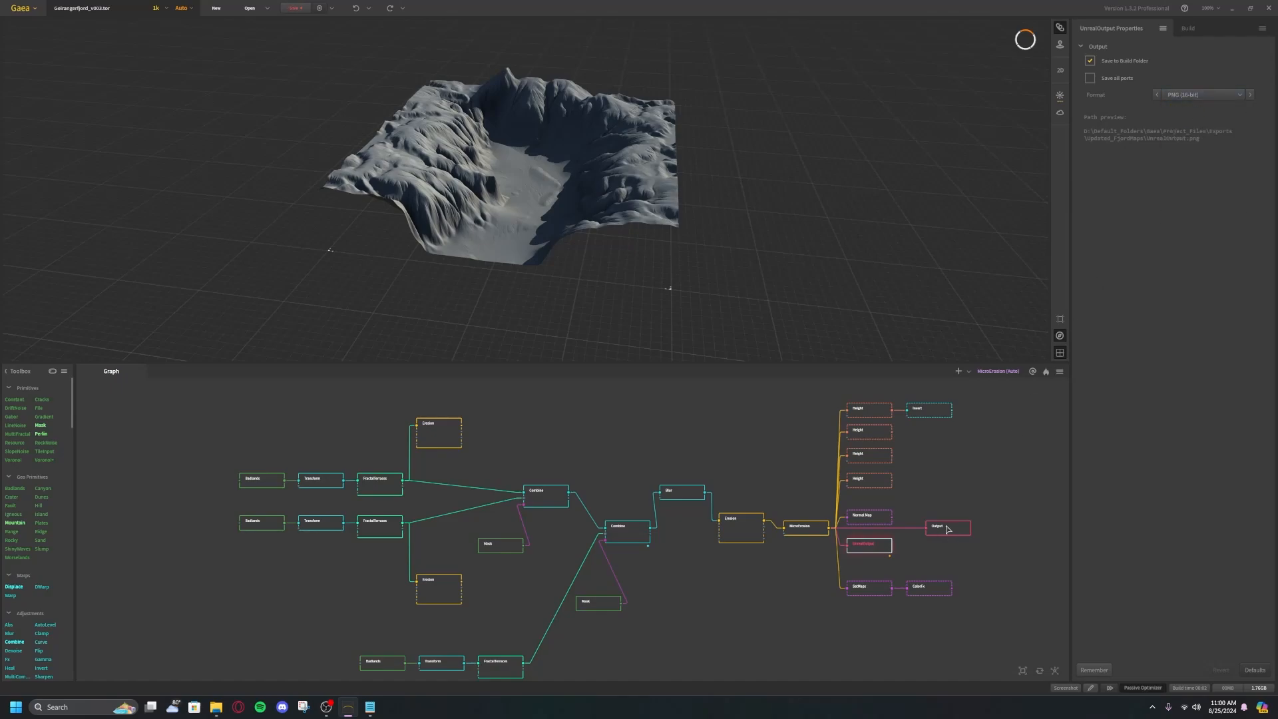
click(1196, 95)
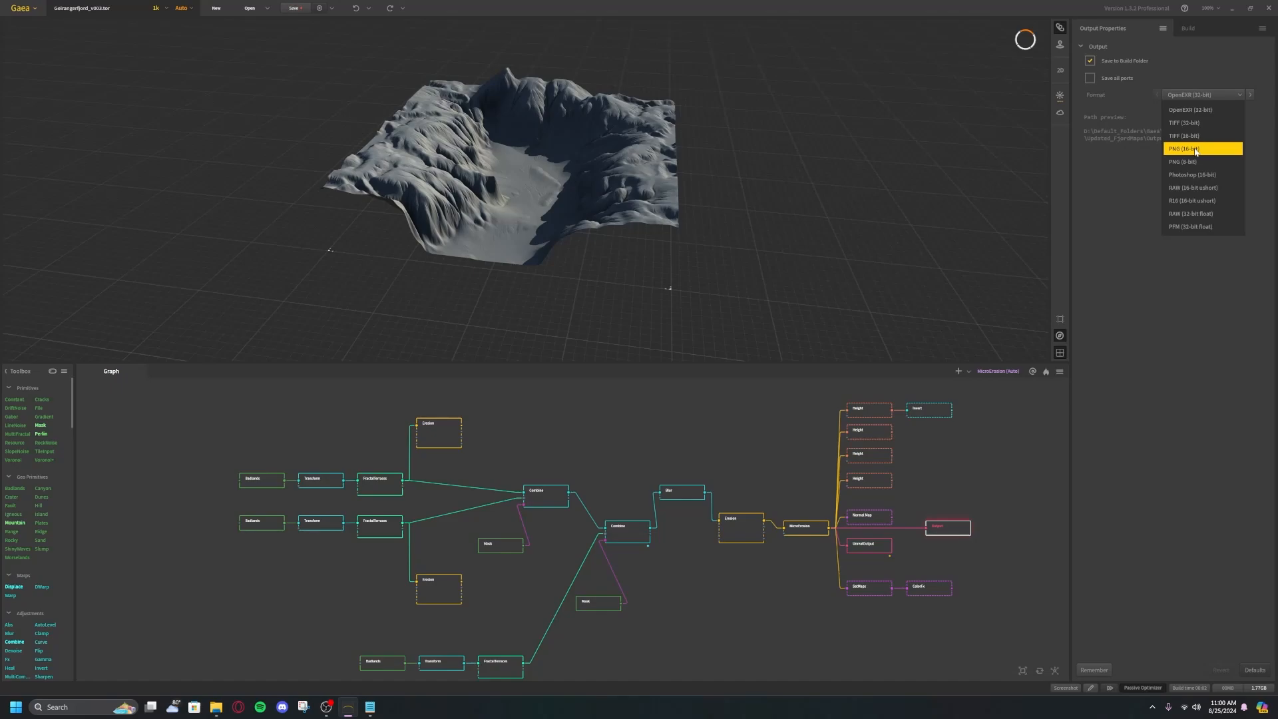
click(1198, 95)
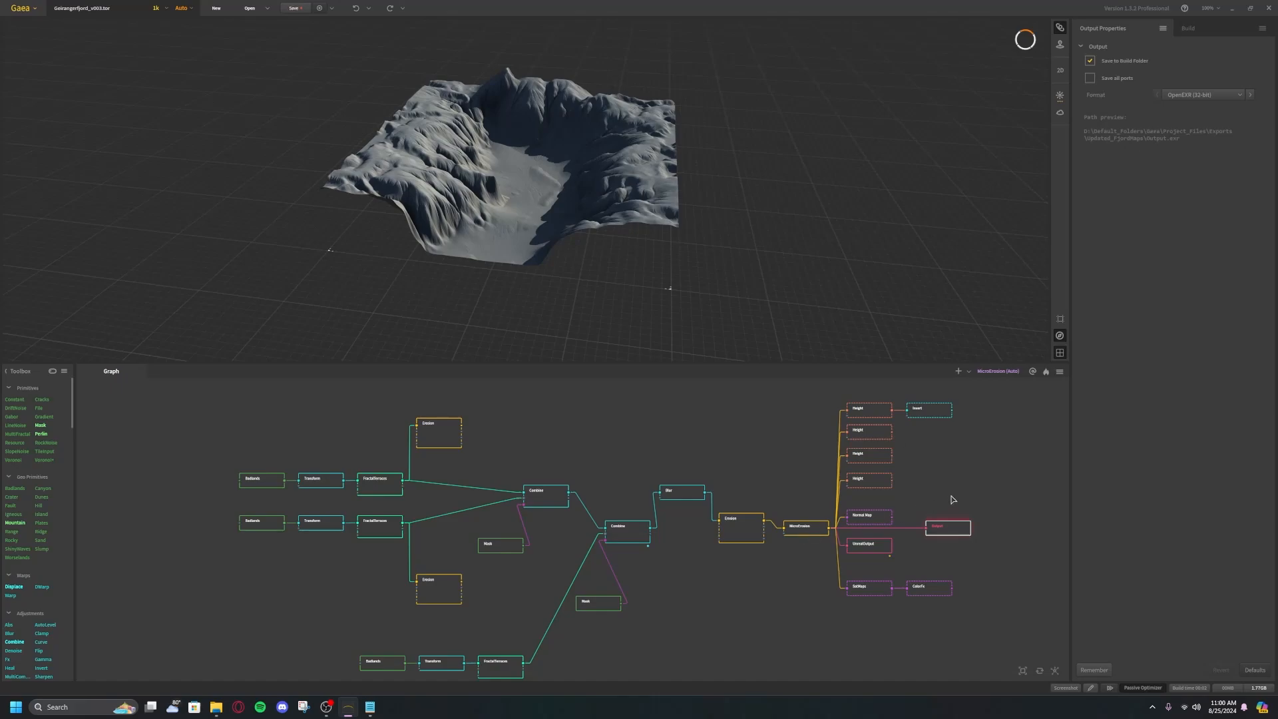
click(865, 545)
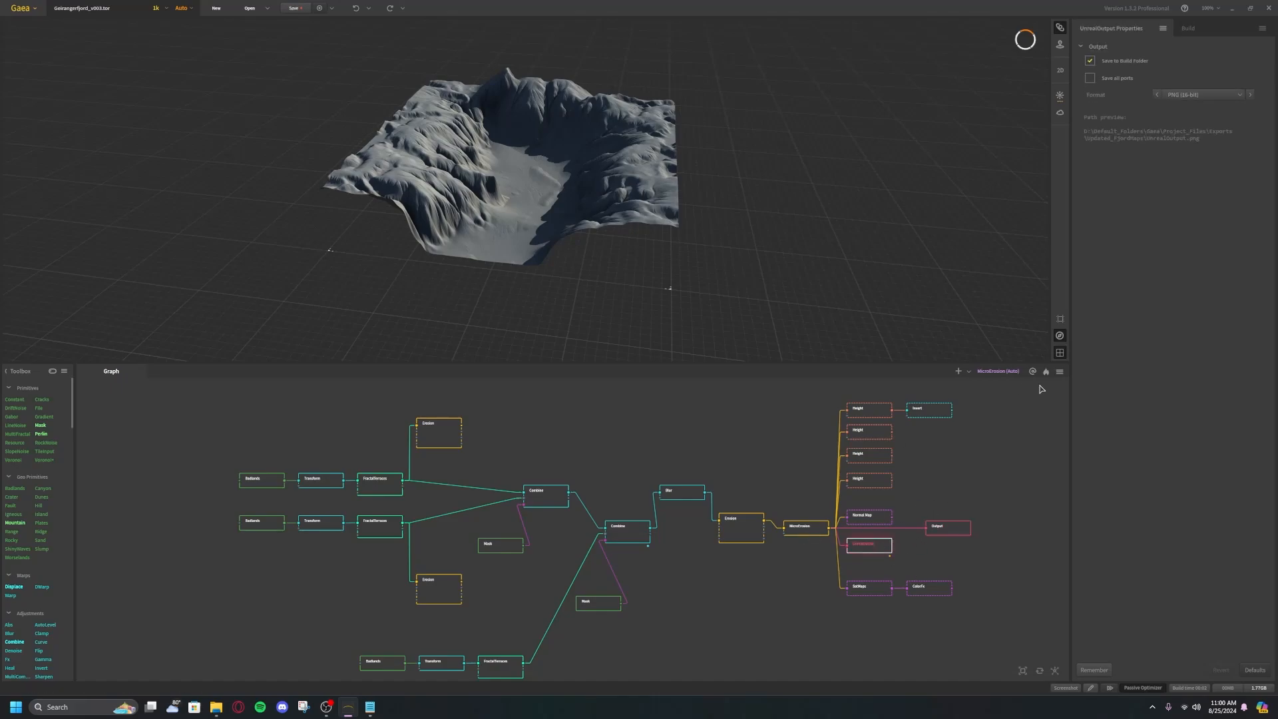
Review the build settings and view the exported UnrealOutput image in the Updated_FjordMaps folder in File Explorer
click(1206, 31)
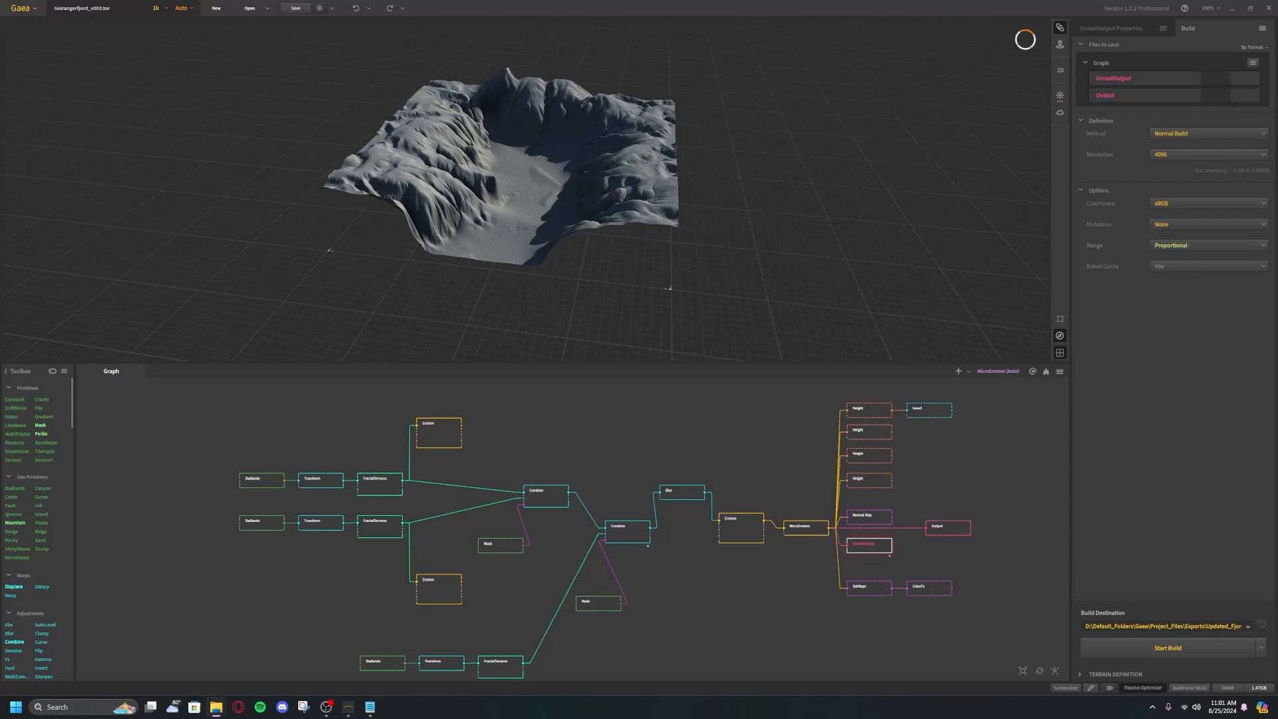
drag(1277, 67, 651, 144)
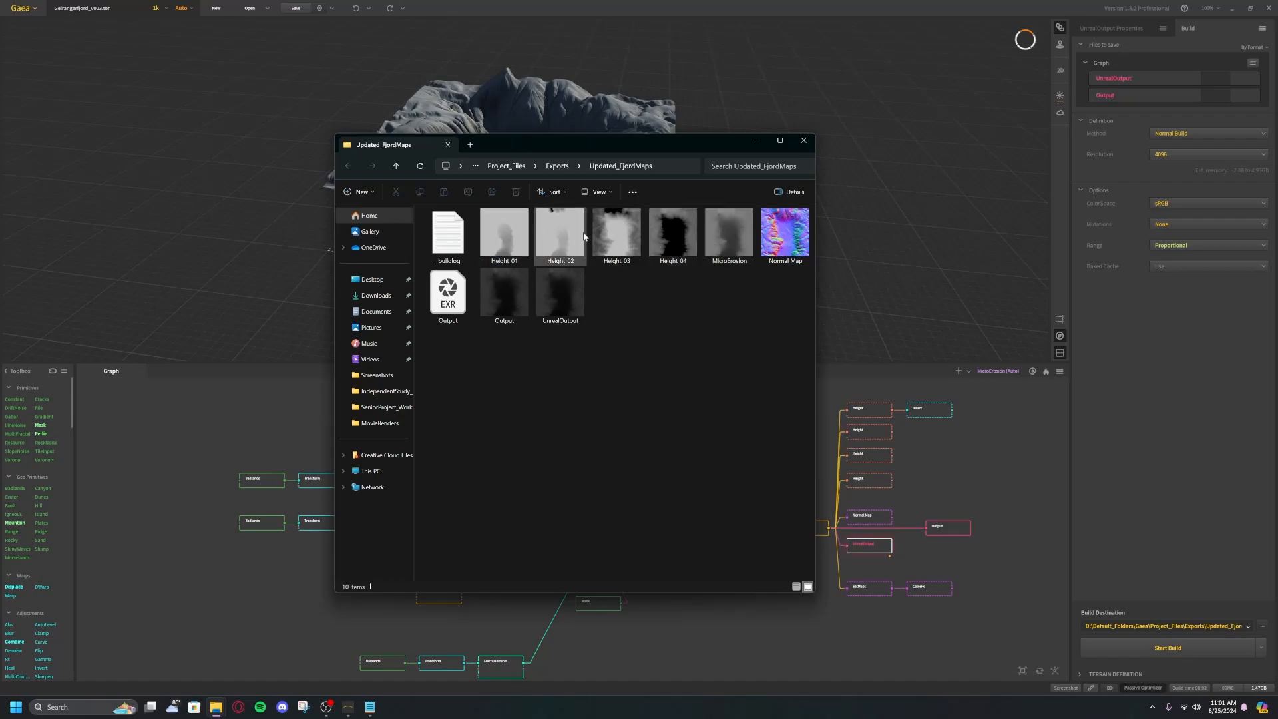
click(562, 290)
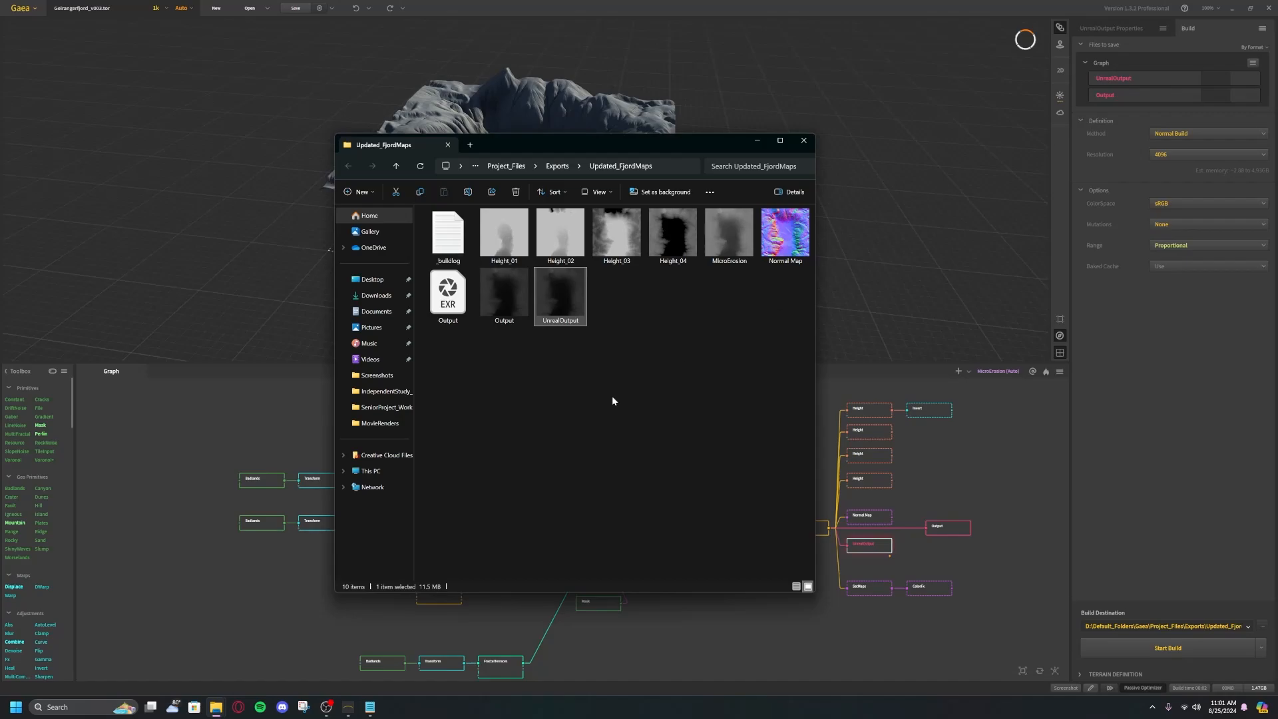
double_click(563, 300)
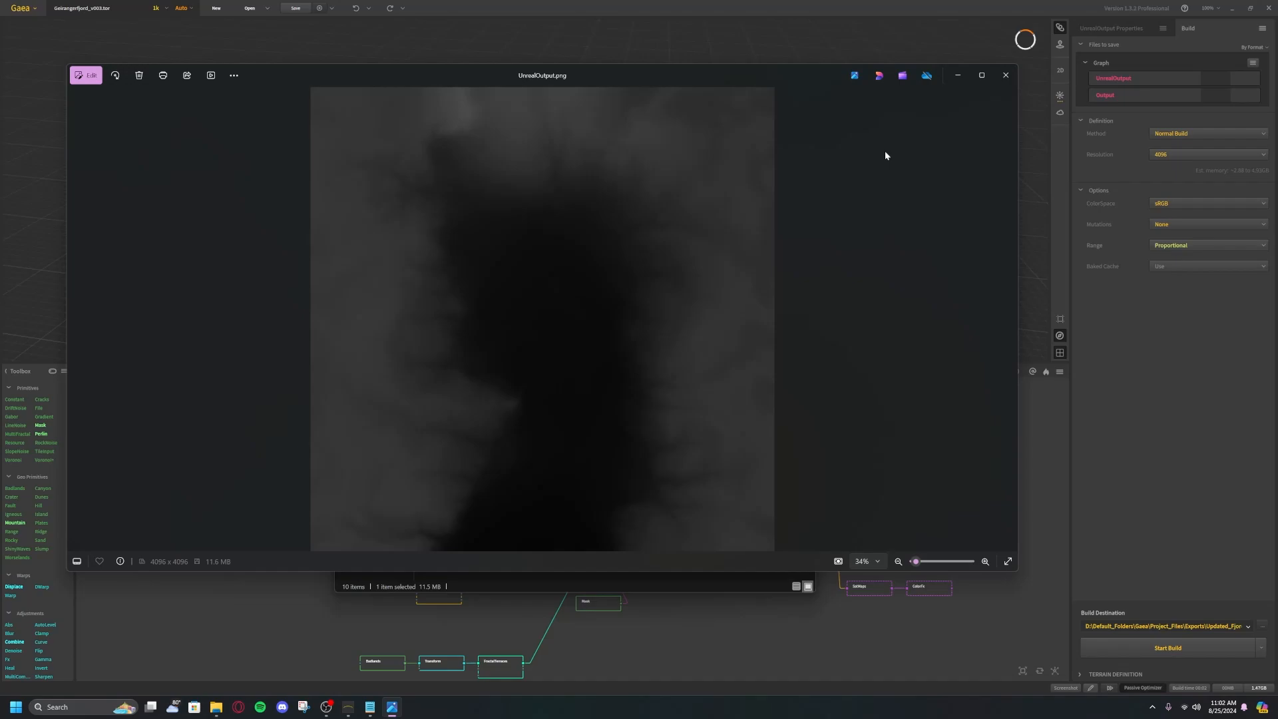
click(1004, 75)
click(631, 336)
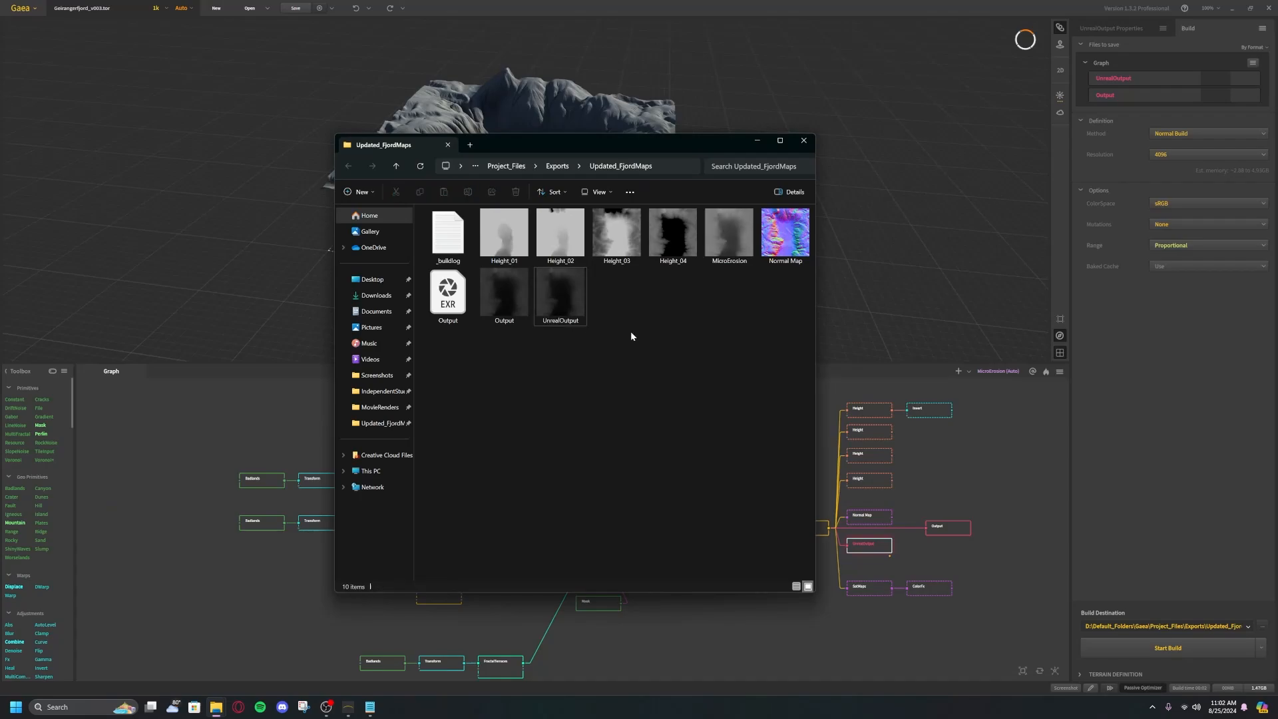
click(803, 141)
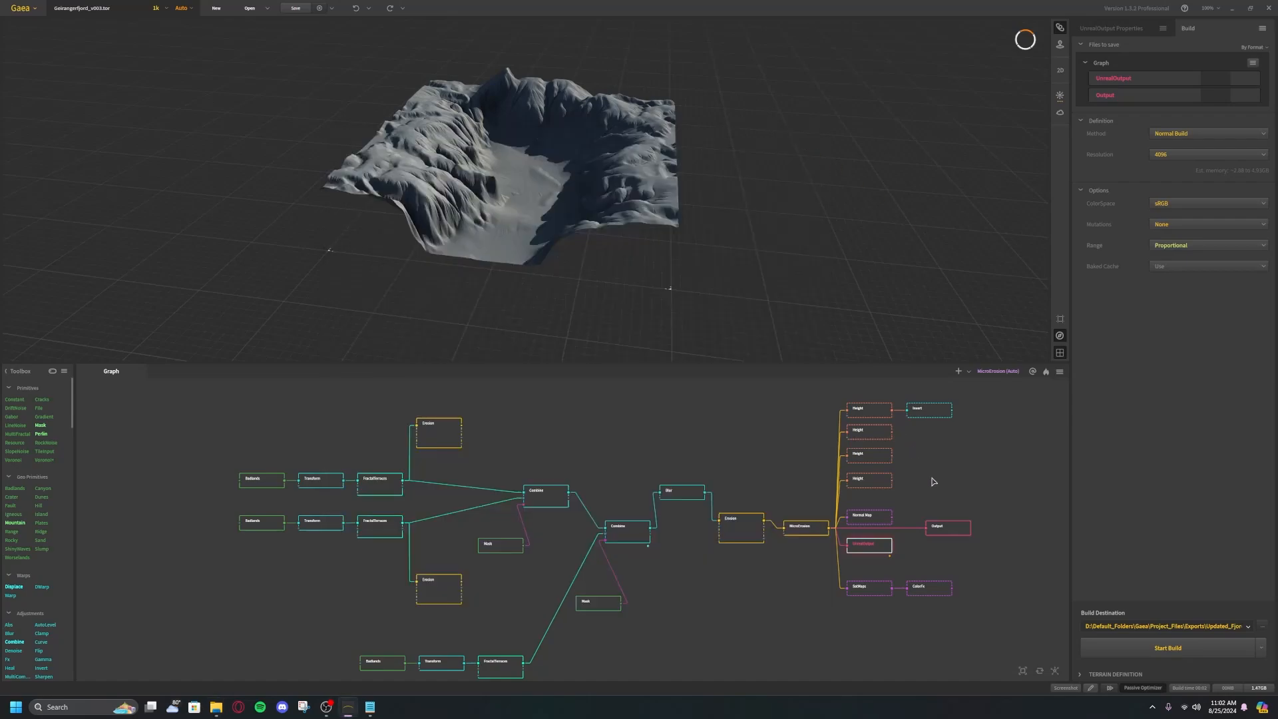
Preview the SatMaps and ColorFx coloring on the terrain and look through the toolbox's node categories
click(872, 590)
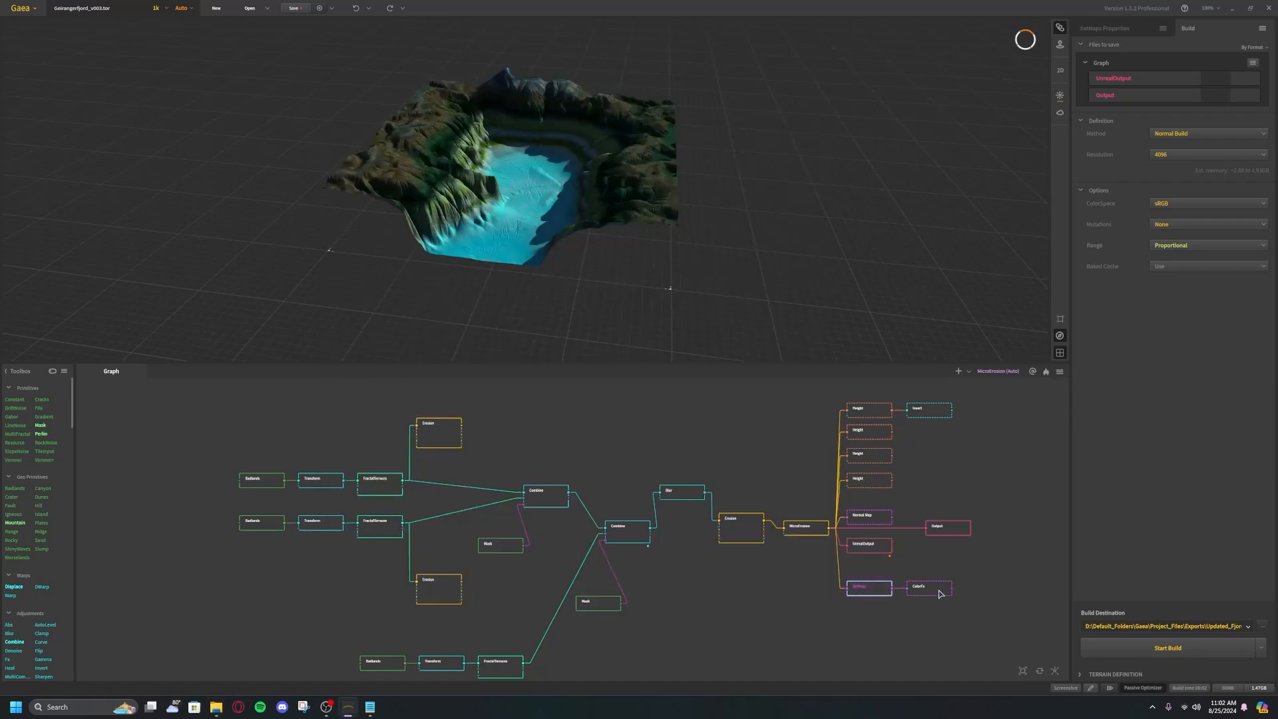
click(941, 591)
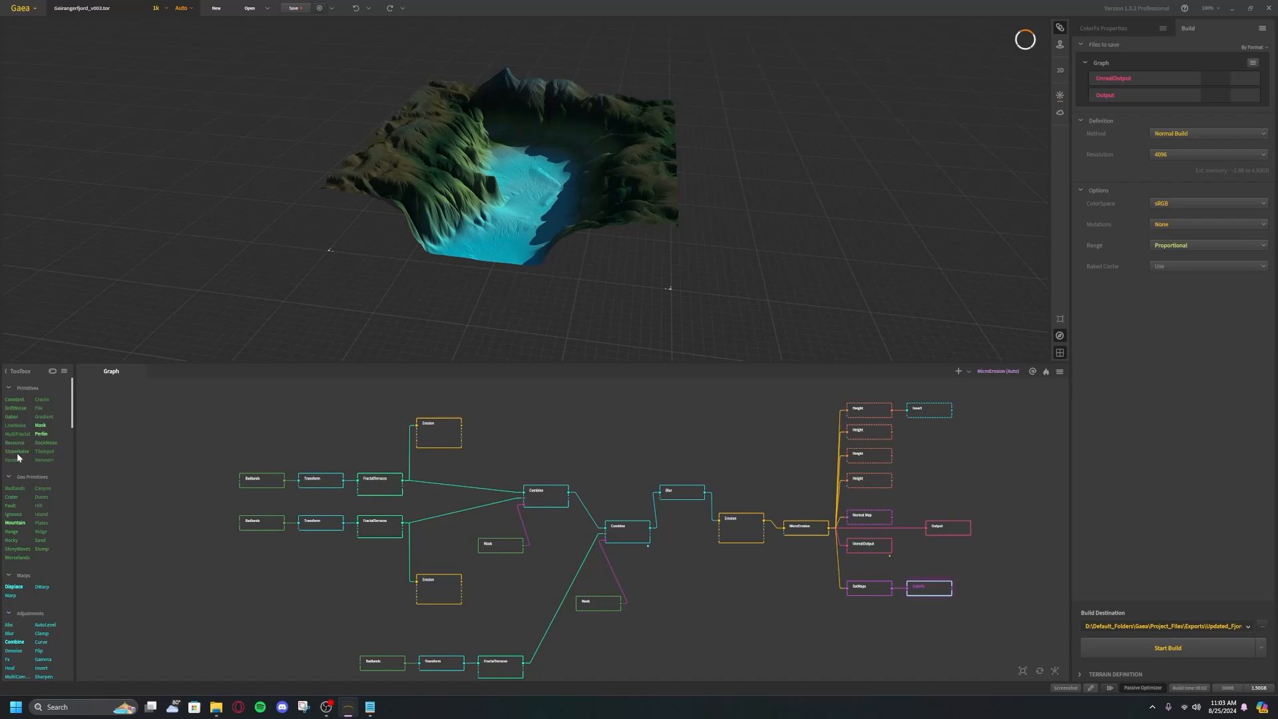
scroll(27, 461, down, 5)
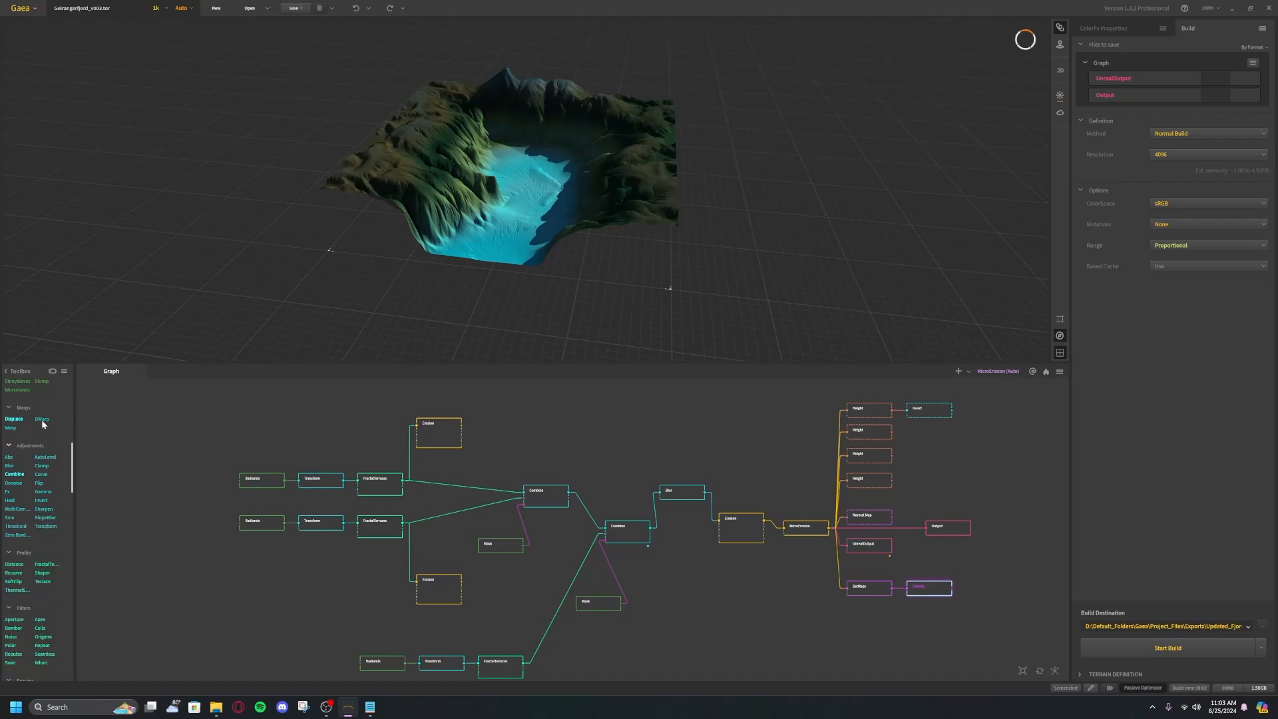
scroll(31, 489, down, 7)
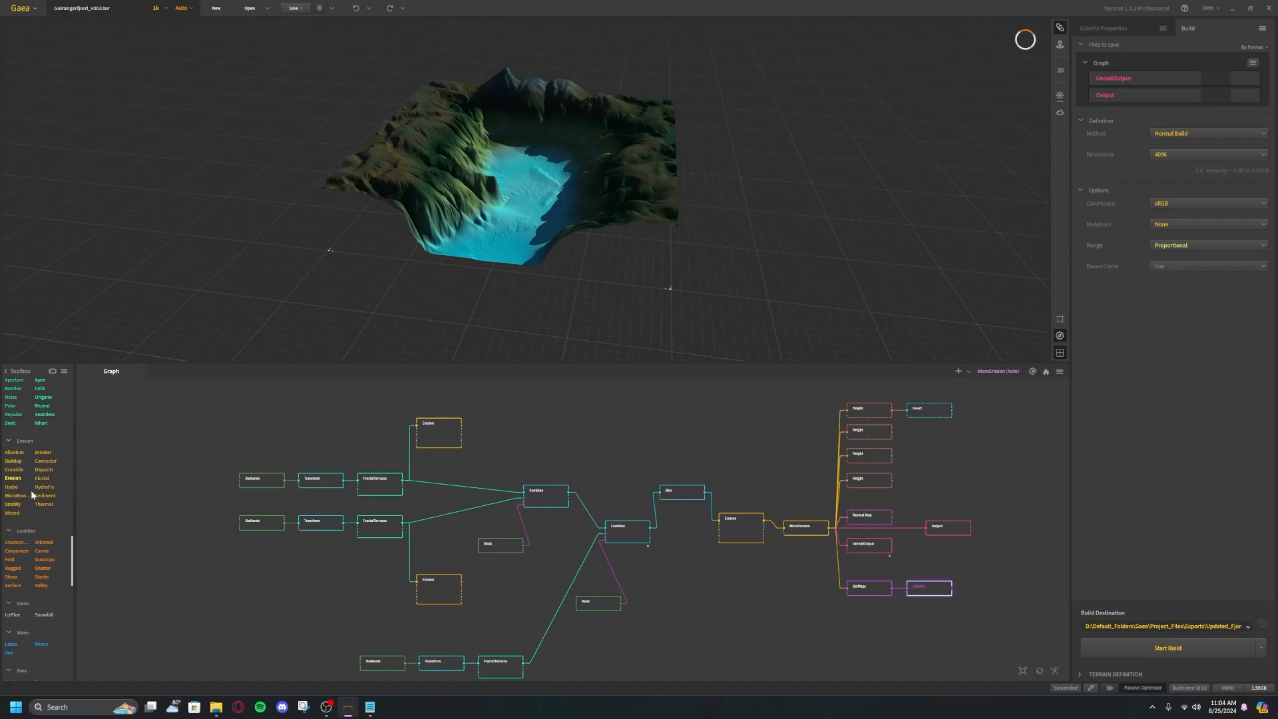
scroll(31, 493, up, 12)
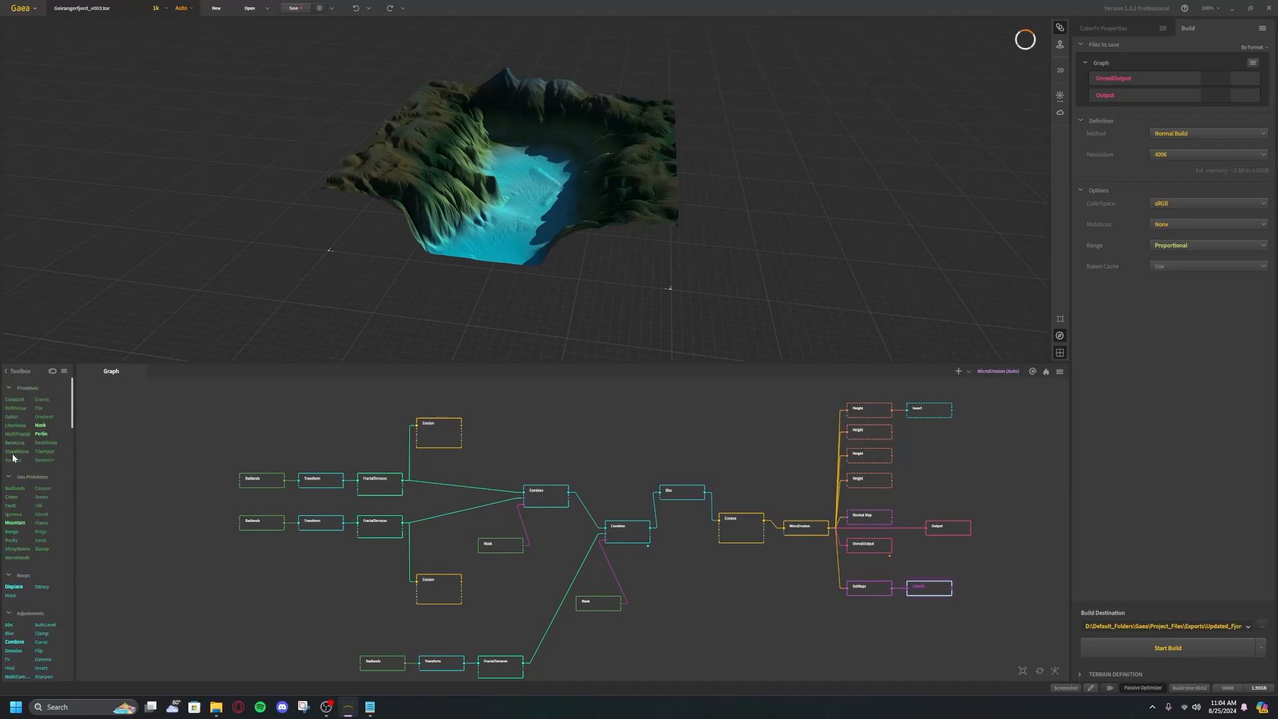
scroll(32, 495, down, 3)
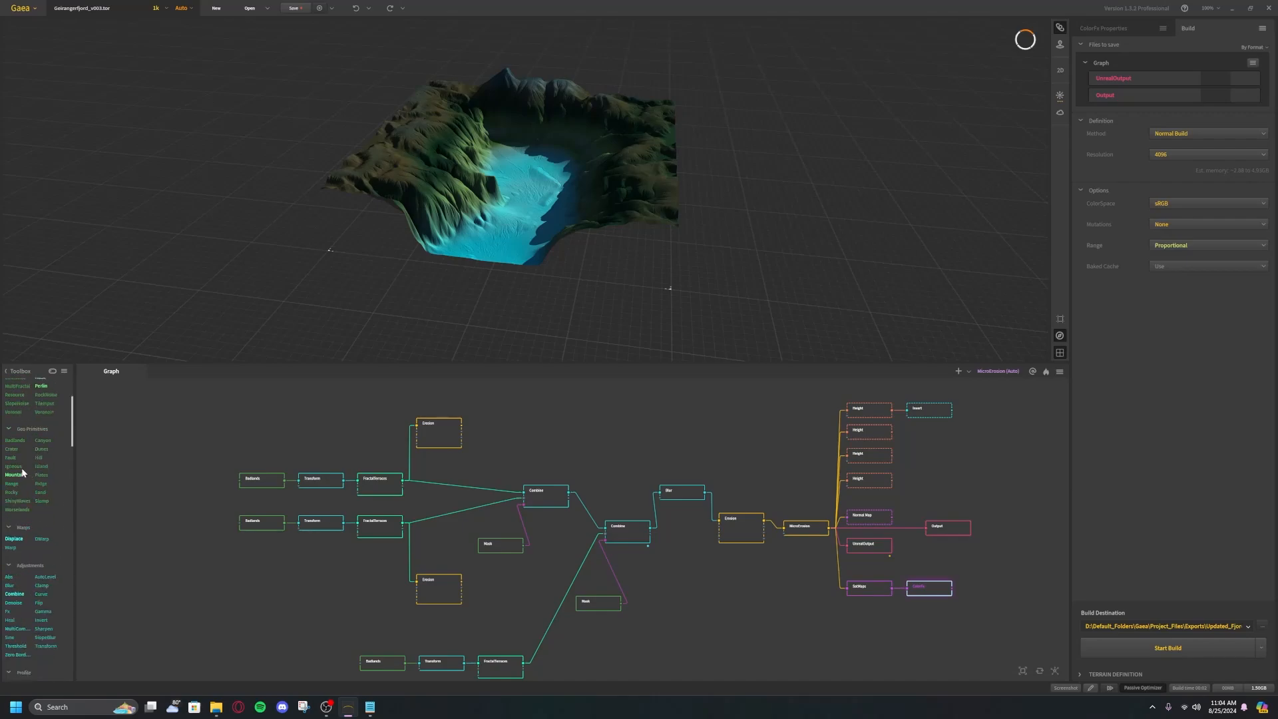
Try a crater primitive in the graph's empty area, delete it, and preview the upper Badlands node
drag(181, 462, 185, 447)
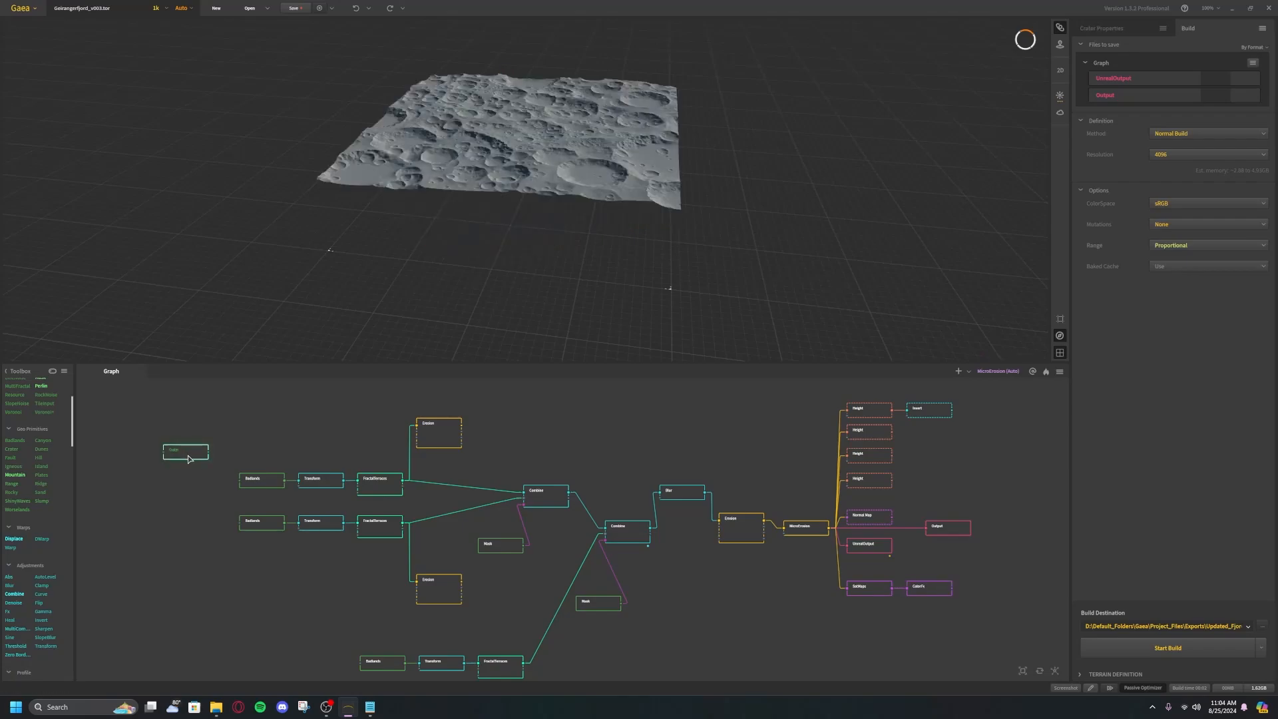
key(Delete)
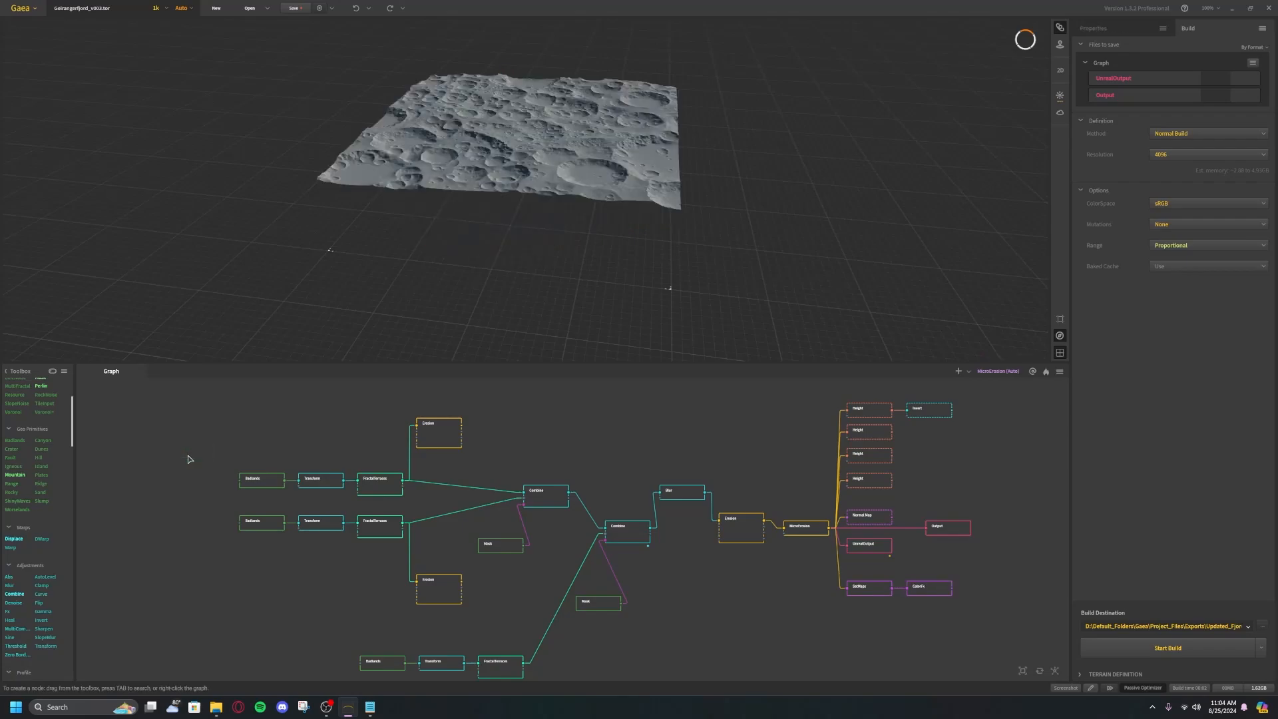
click(263, 484)
scroll(29, 501, down, 1)
Search the nodes for "mount" and try adding a mountain node in the empty area near the Badlands nodes
click(180, 453)
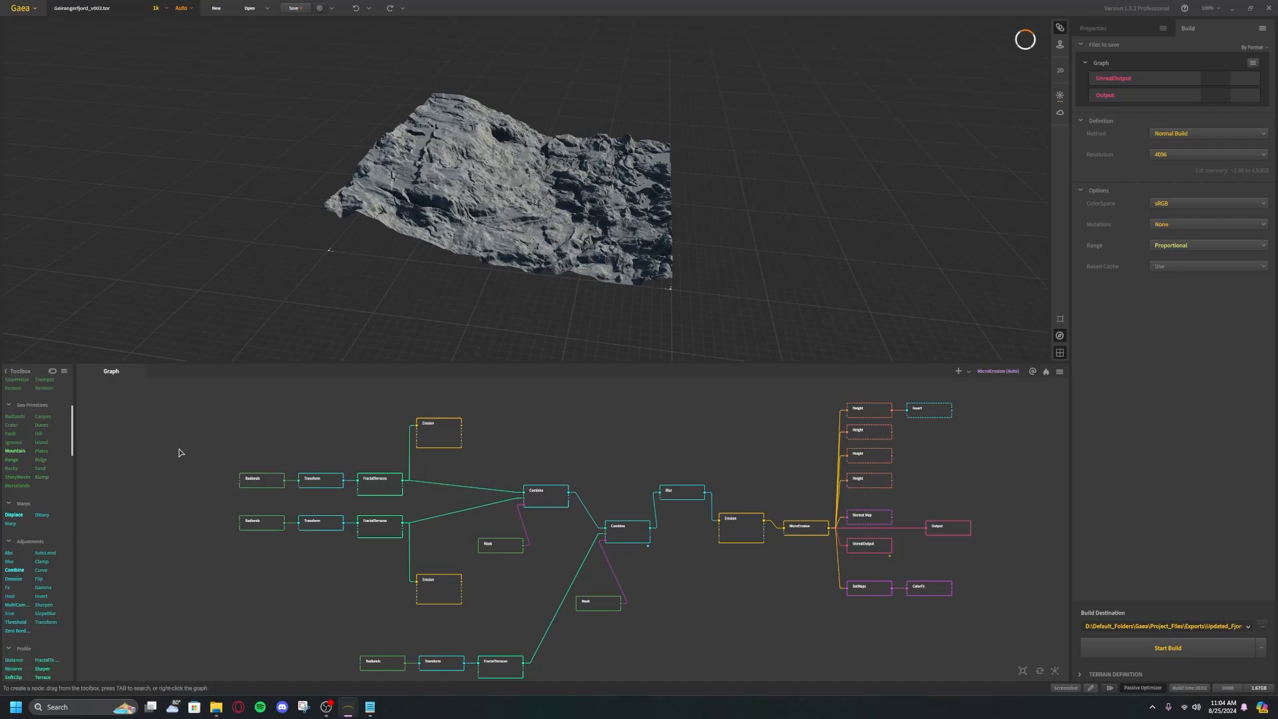
key(Tab)
text(moi)
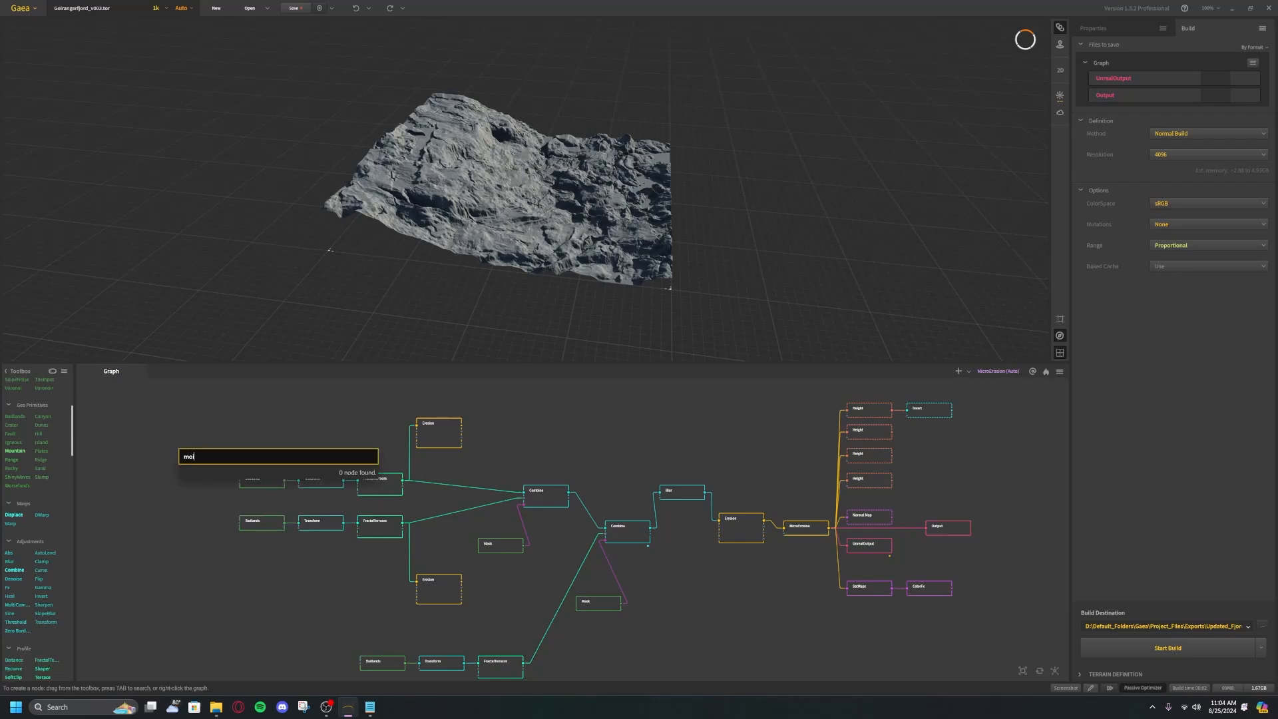
key(BackSpace)
text(un)
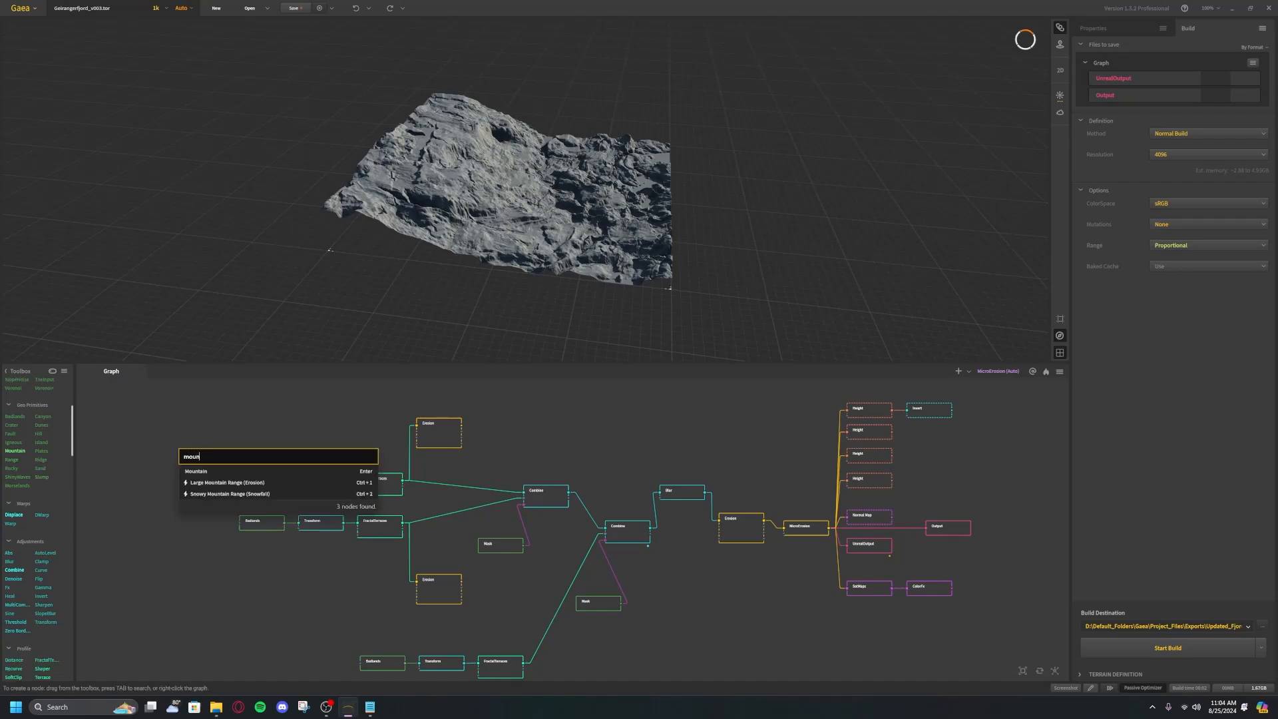
text(t)
key(Down)
key(Return)
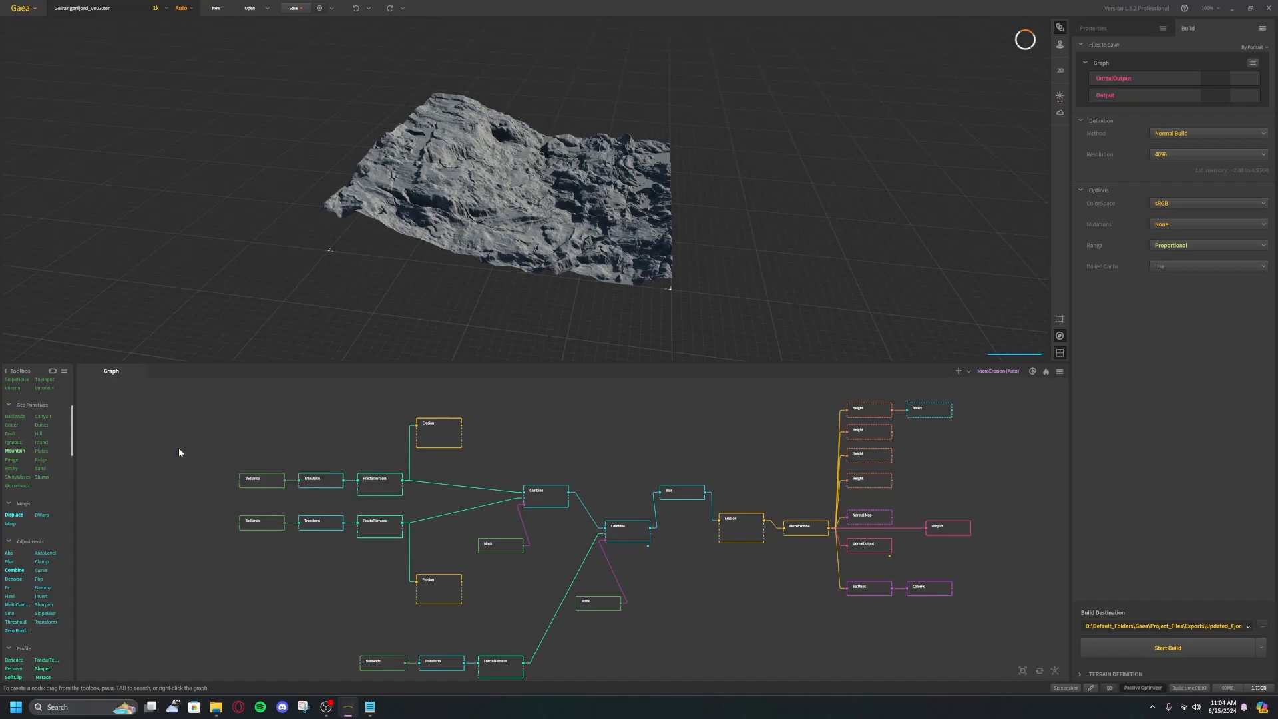
Try an Erosion node on the first Combine node's output, preview its terrain, and delete it
drag(204, 459, 568, 491)
click(599, 450)
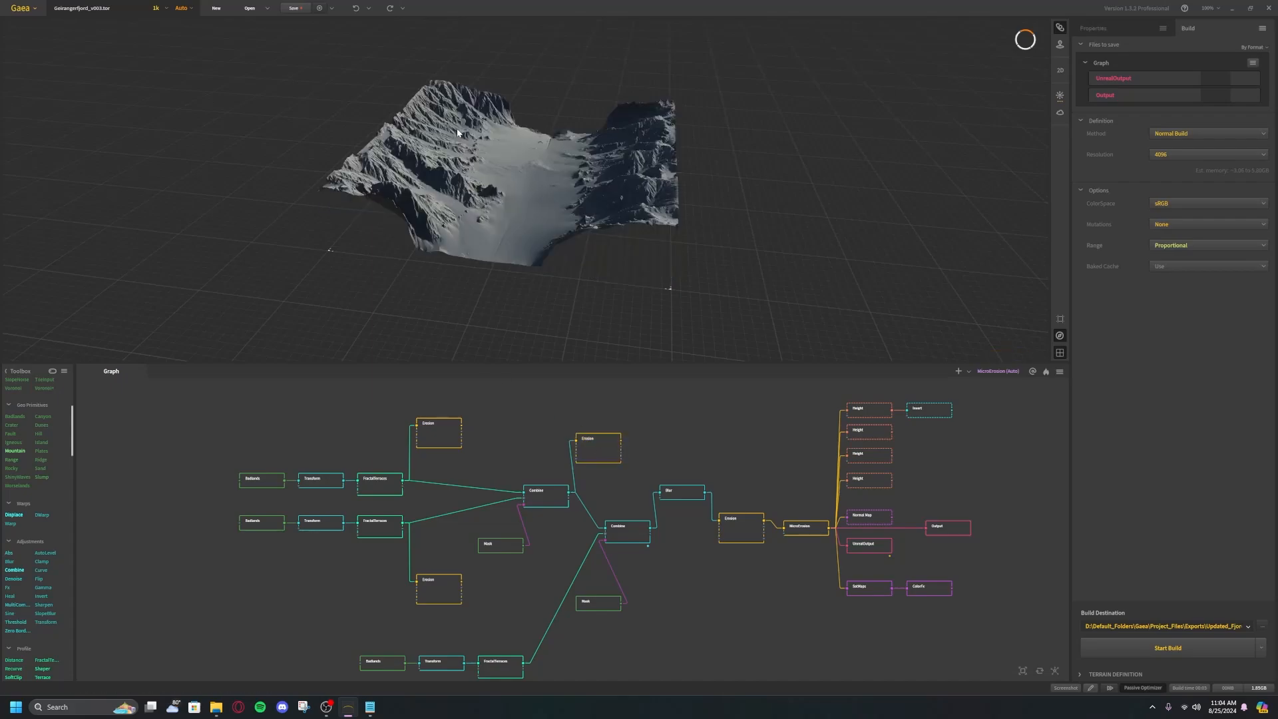
click(576, 447)
key(Delete)
key(Tab)
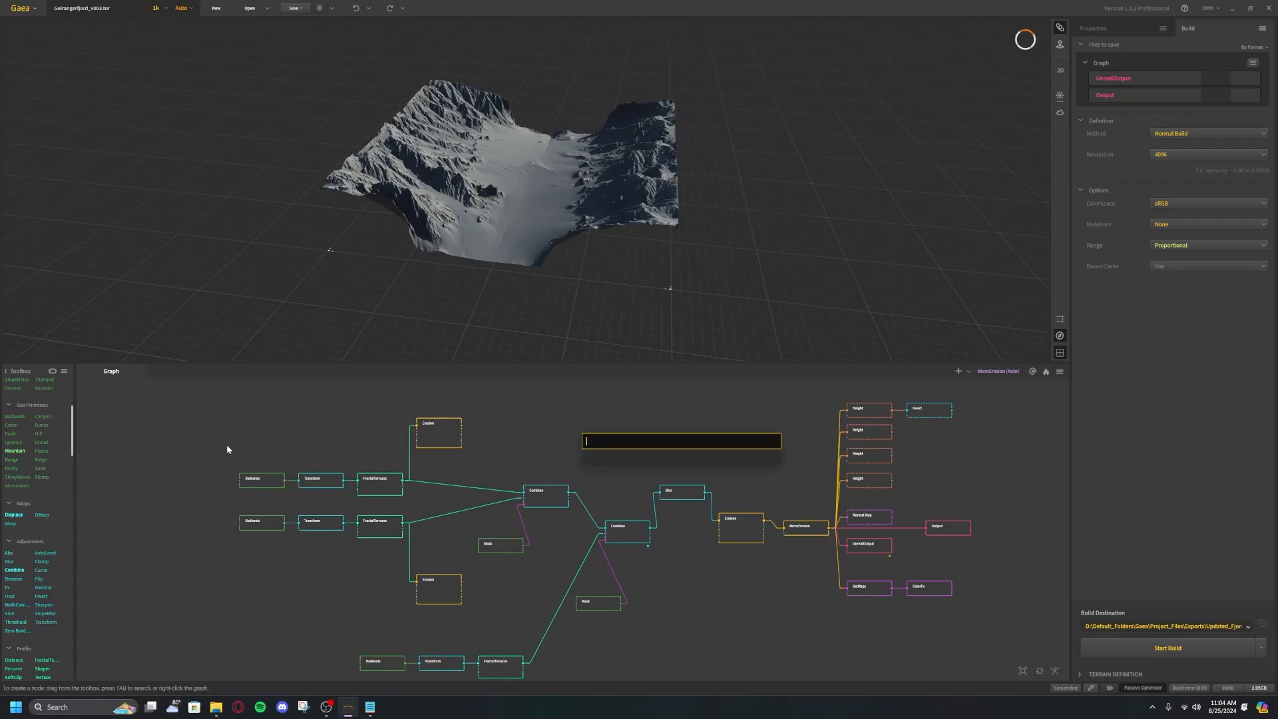
click(729, 419)
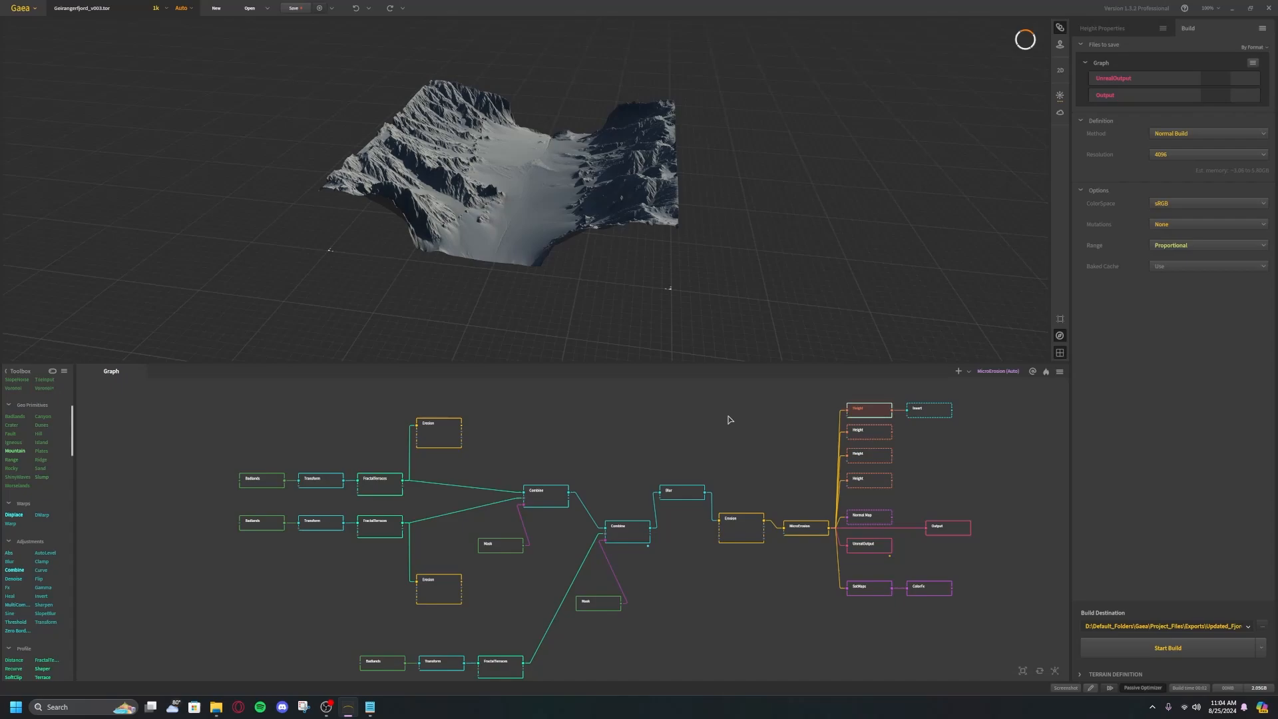
Open the preview resolution options, and preview the MicroErosion node's terrain up close
click(156, 8)
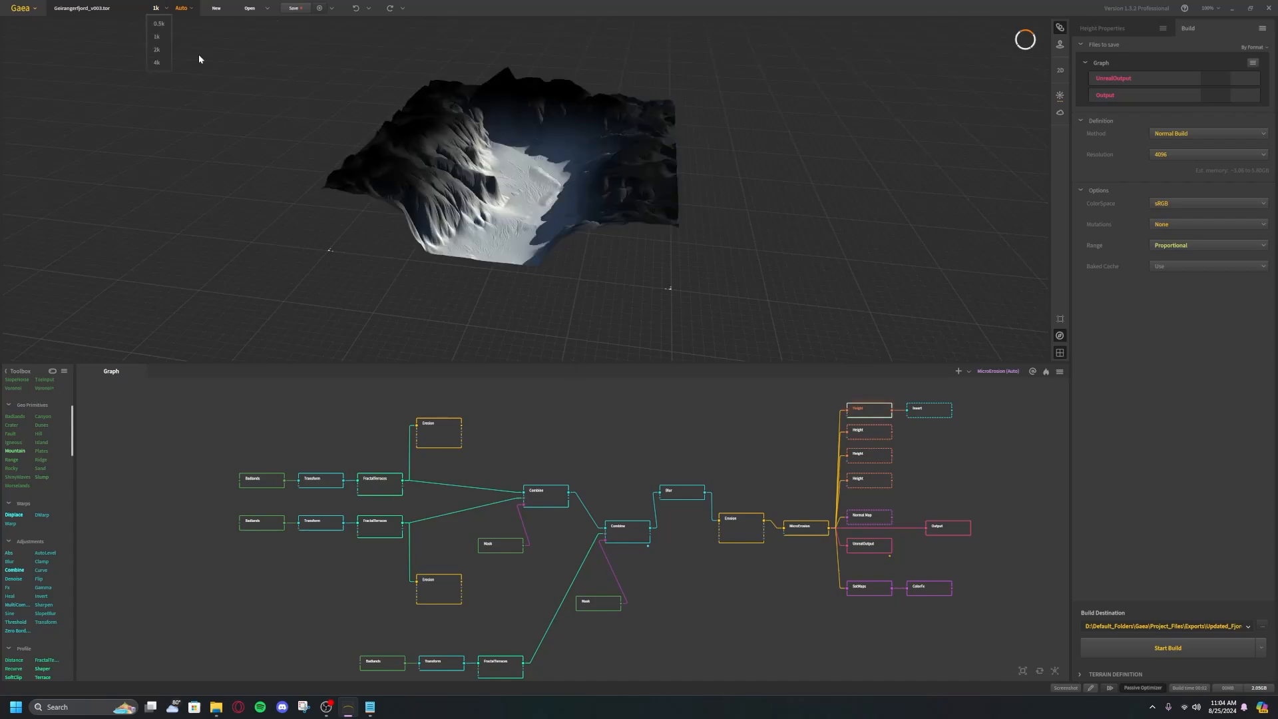
click(815, 530)
click(812, 531)
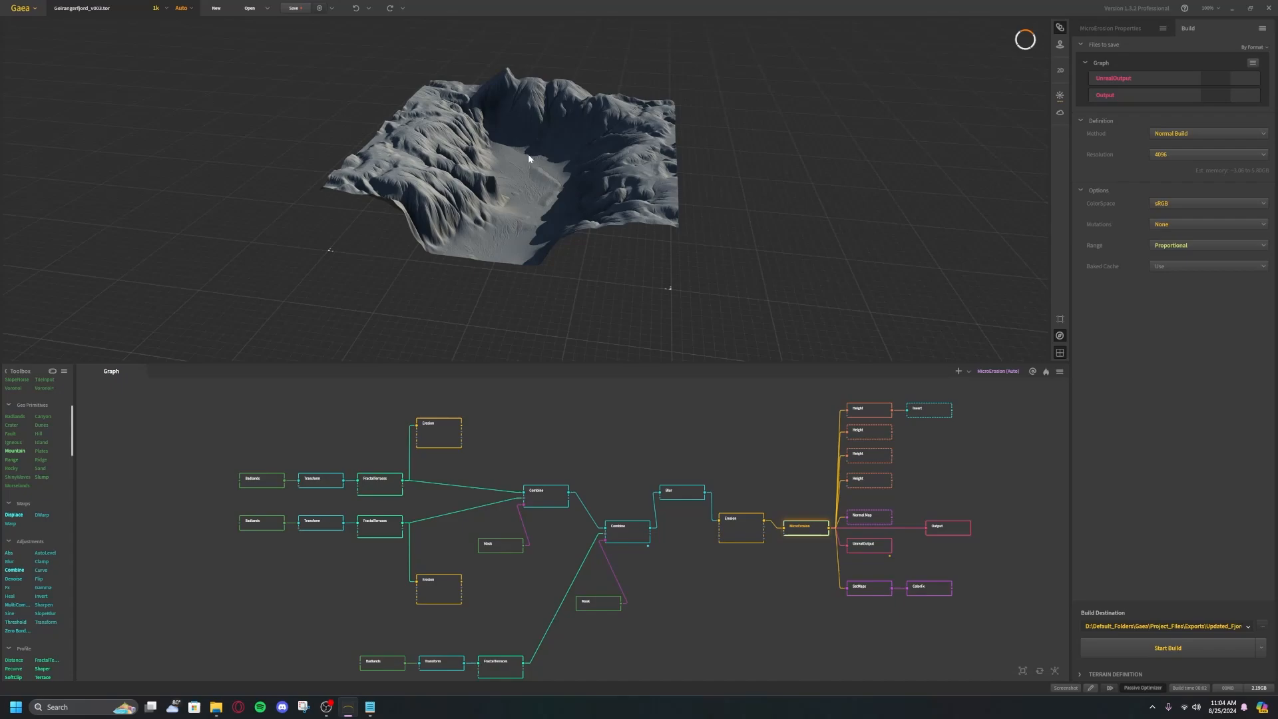
scroll(533, 137, up, 6)
scroll(542, 159, down, 5)
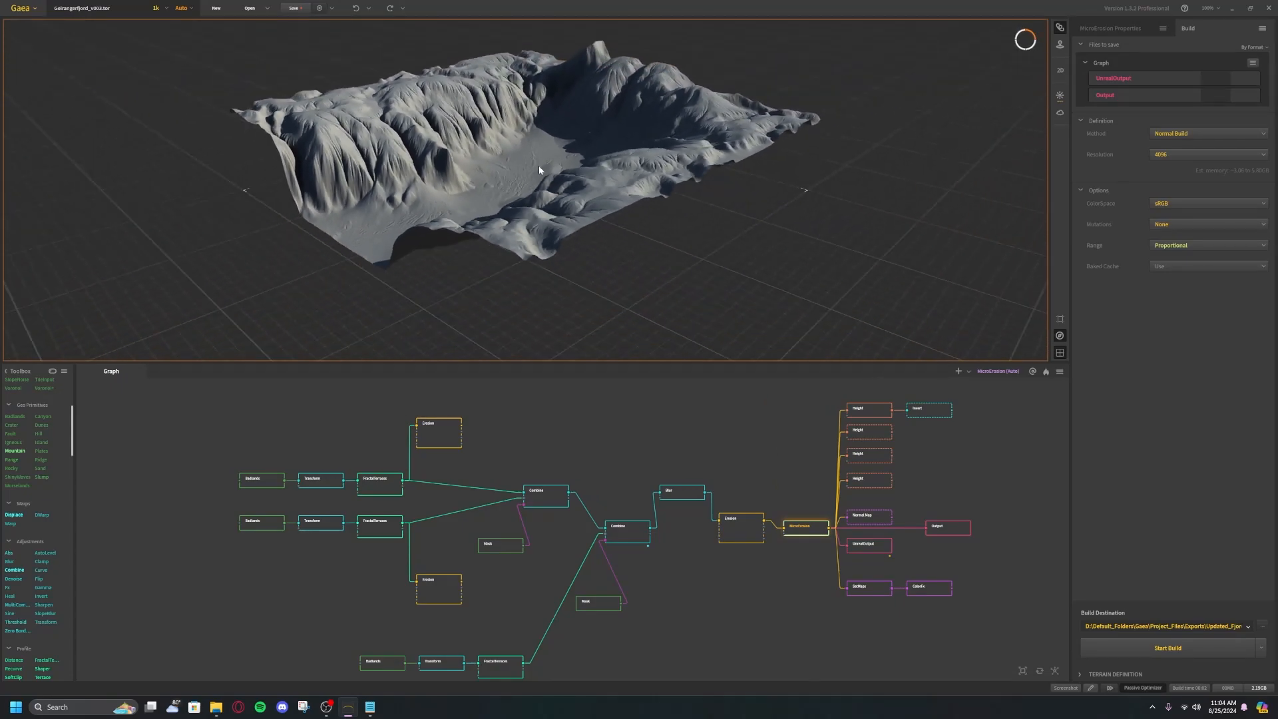
Switch the preview resolution to 4K and accept the switch to 4096 x 4096 previews
click(156, 9)
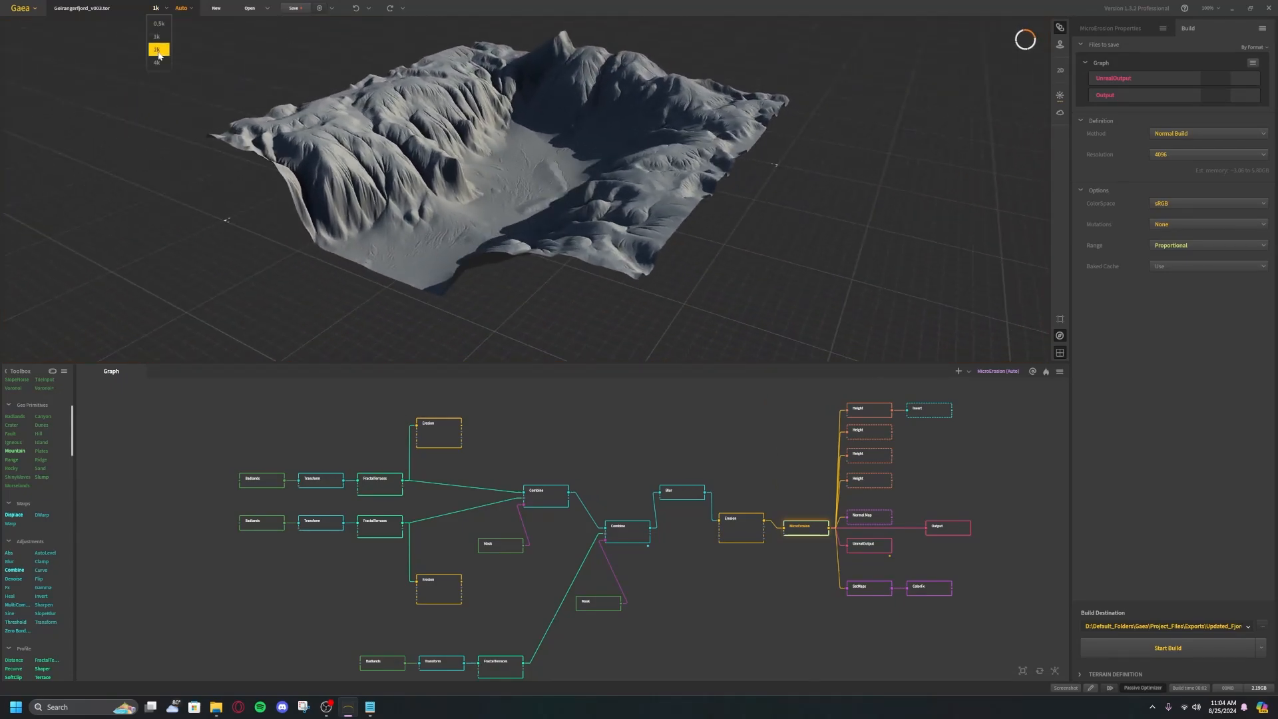
click(158, 63)
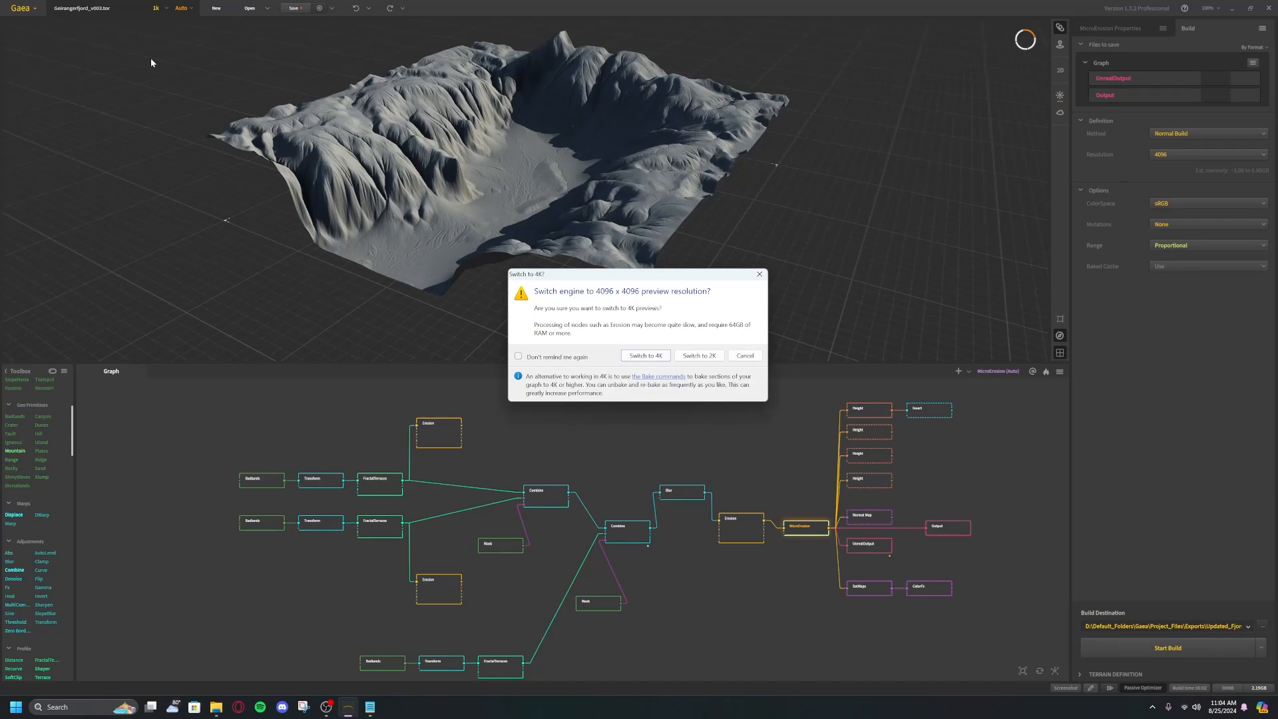
click(653, 356)
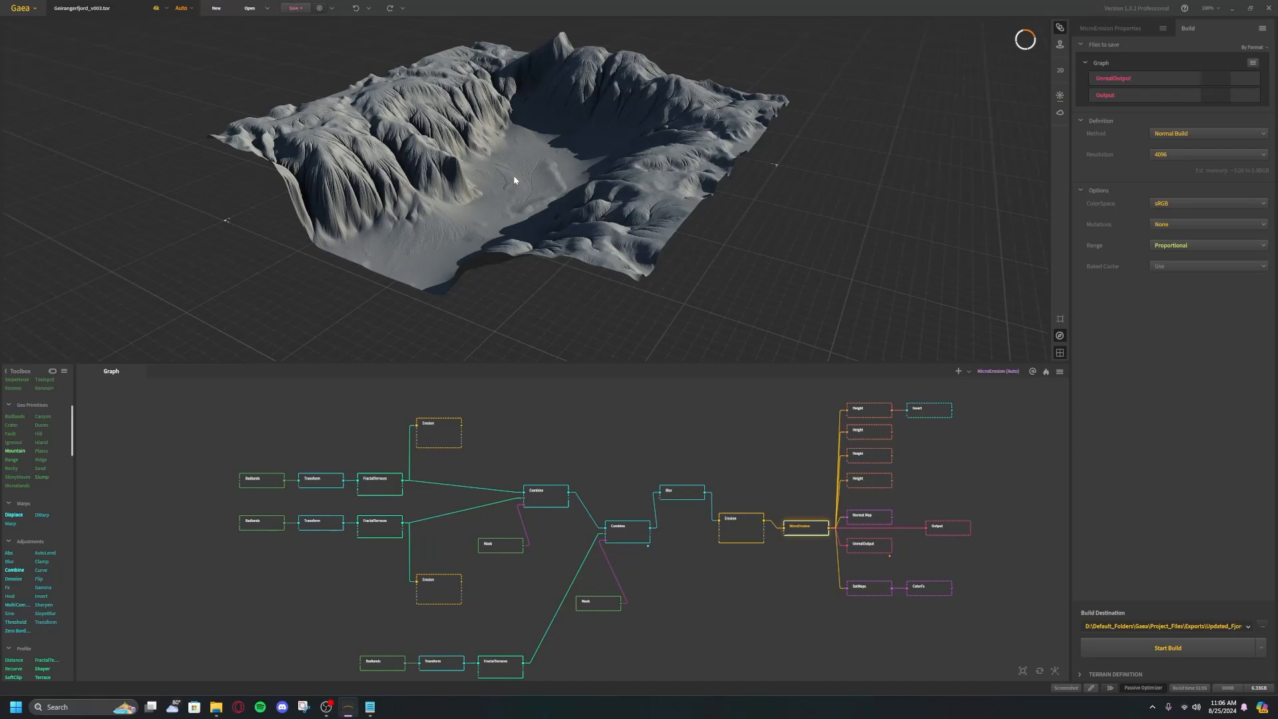
Examine the MicroErosion terrain's fine erosion detail on the fjord floor, cliffs and ridges from several angles at 4K
scroll(514, 174, up, 5)
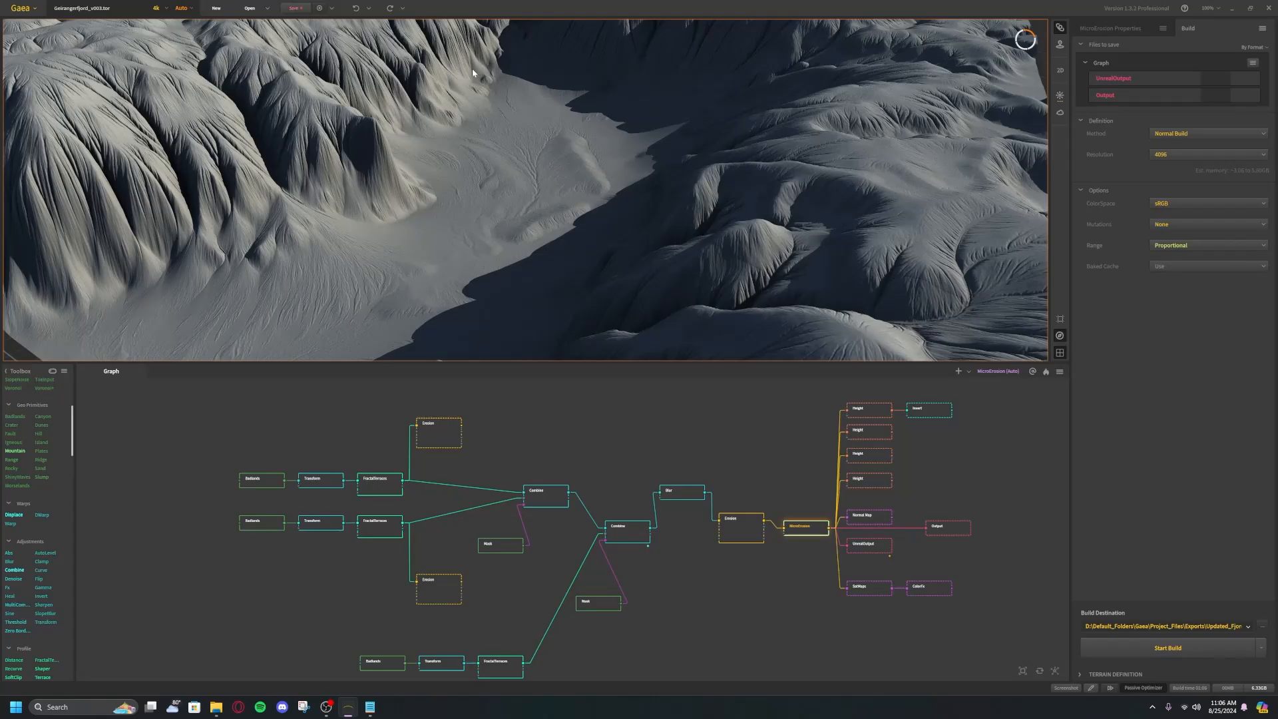
drag(525, 166, 563, 170)
scroll(563, 168, up, 5)
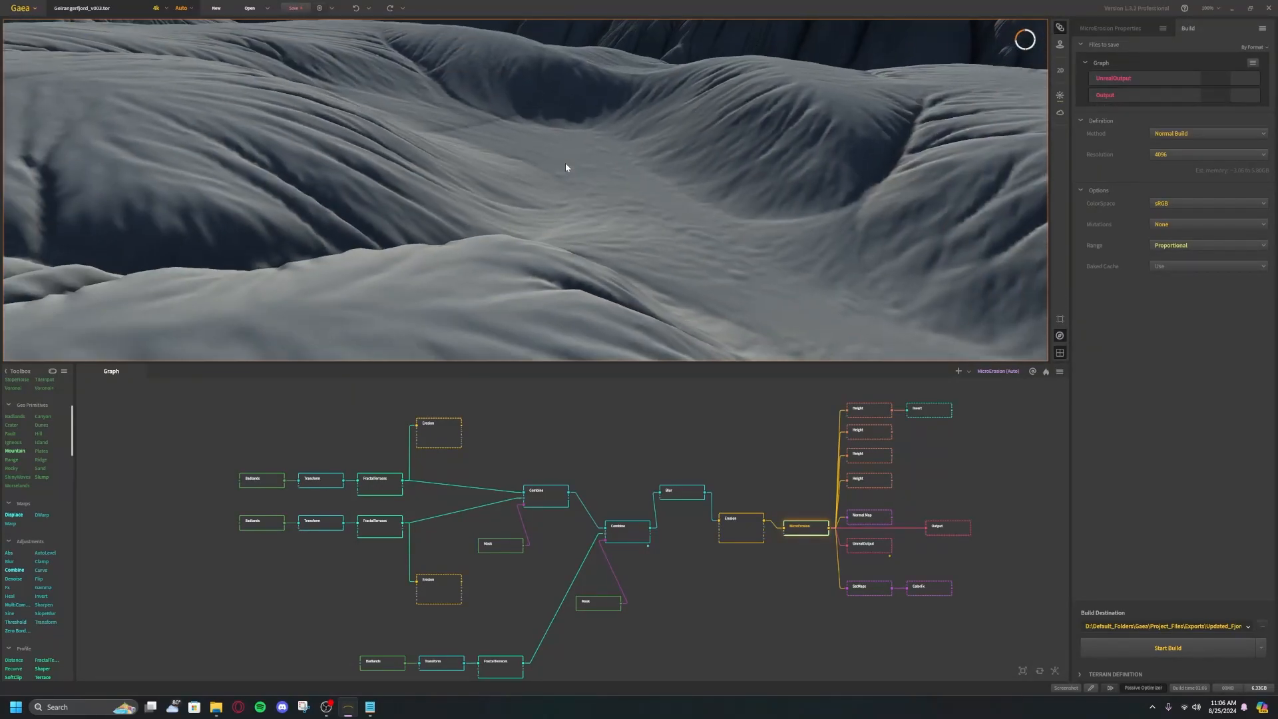
drag(671, 131, 650, 146)
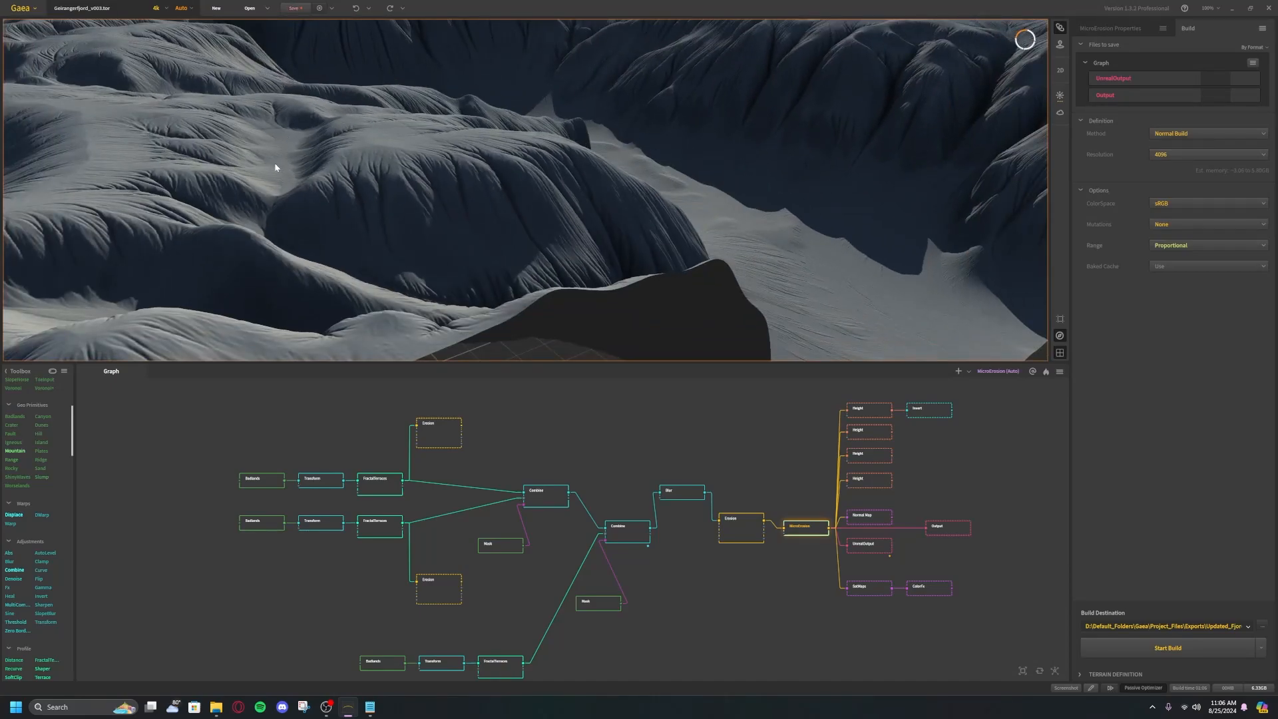
drag(710, 198, 519, 223)
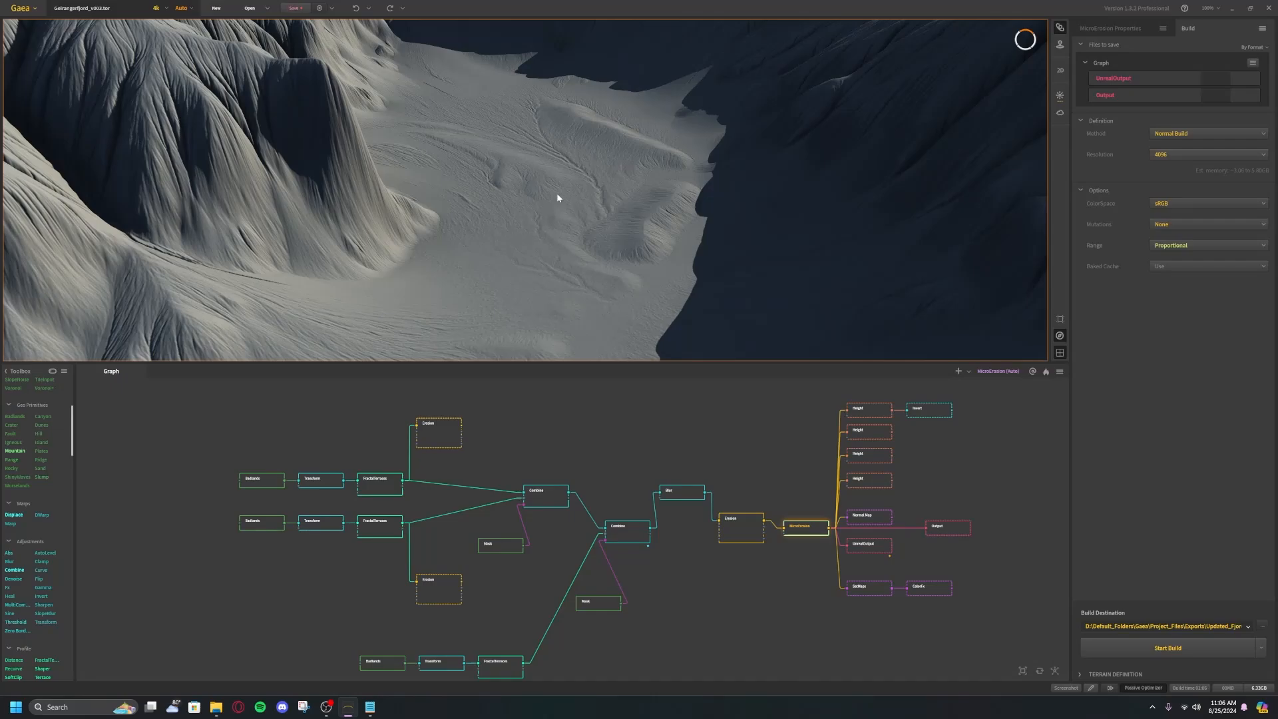
right_drag(556, 194, 554, 205)
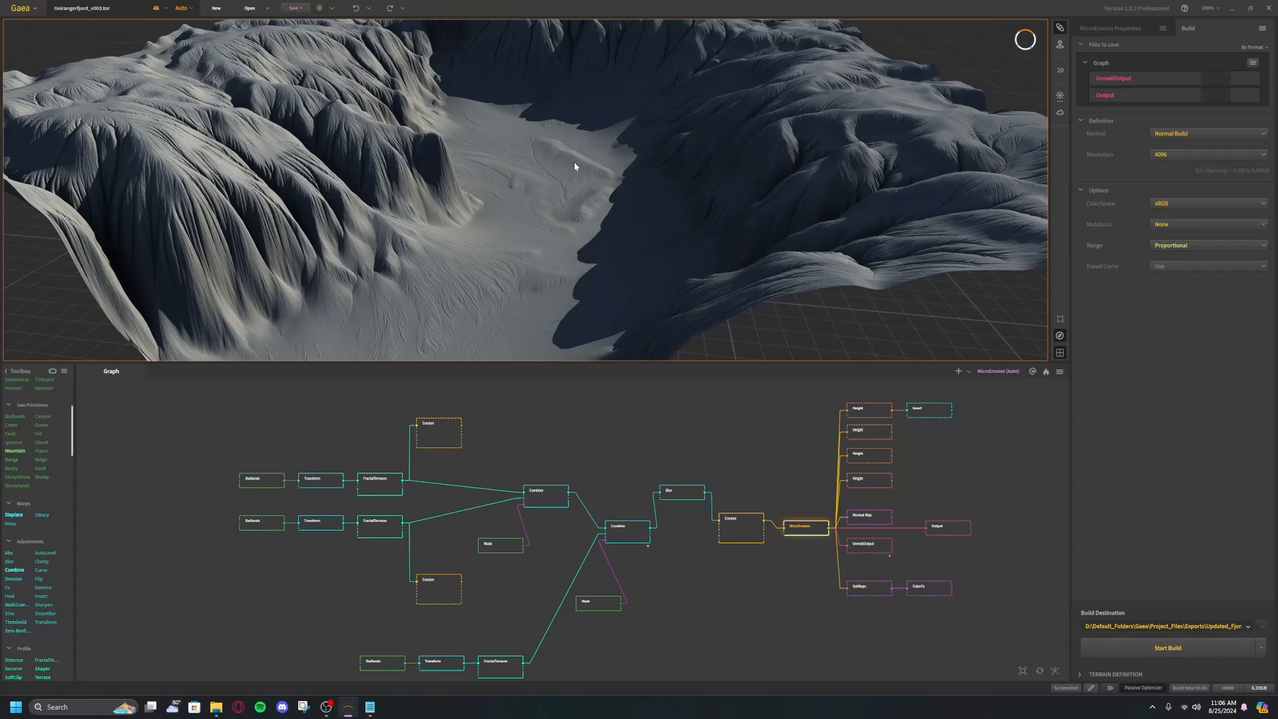
scroll(574, 164, down, 5)
drag(575, 178, 545, 151)
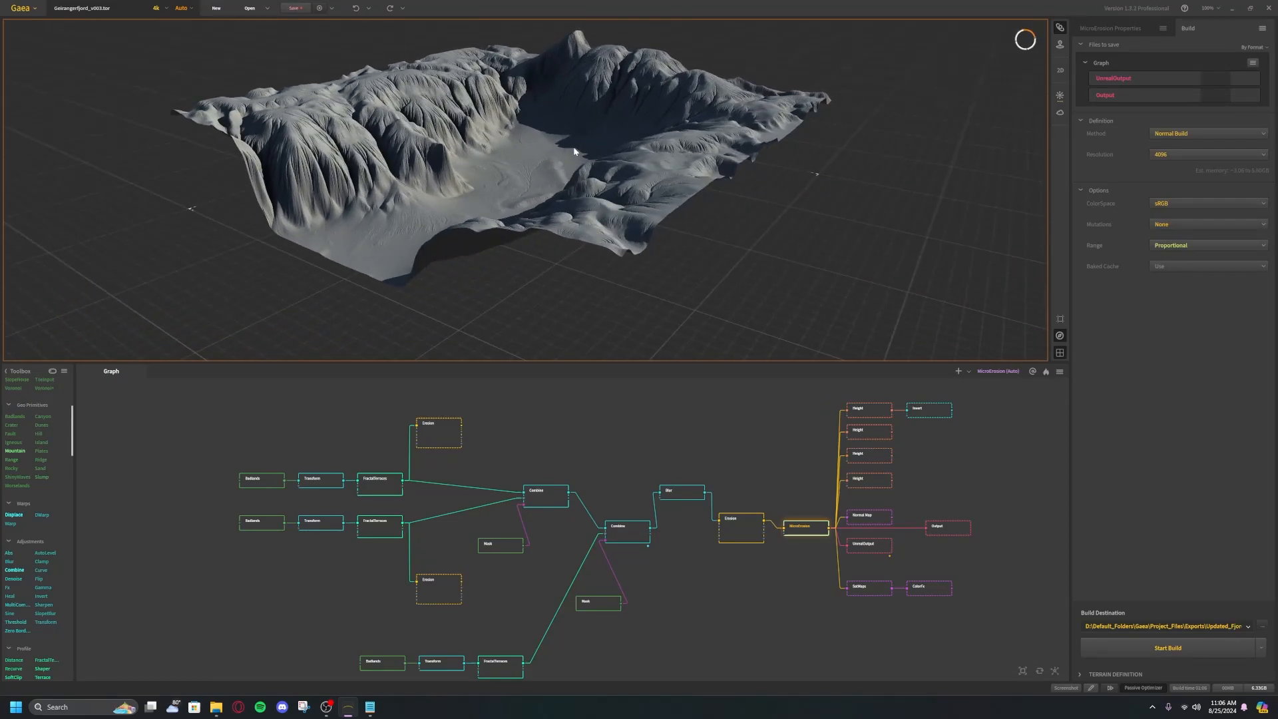
scroll(573, 147, up, 4)
scroll(585, 138, down, 2)
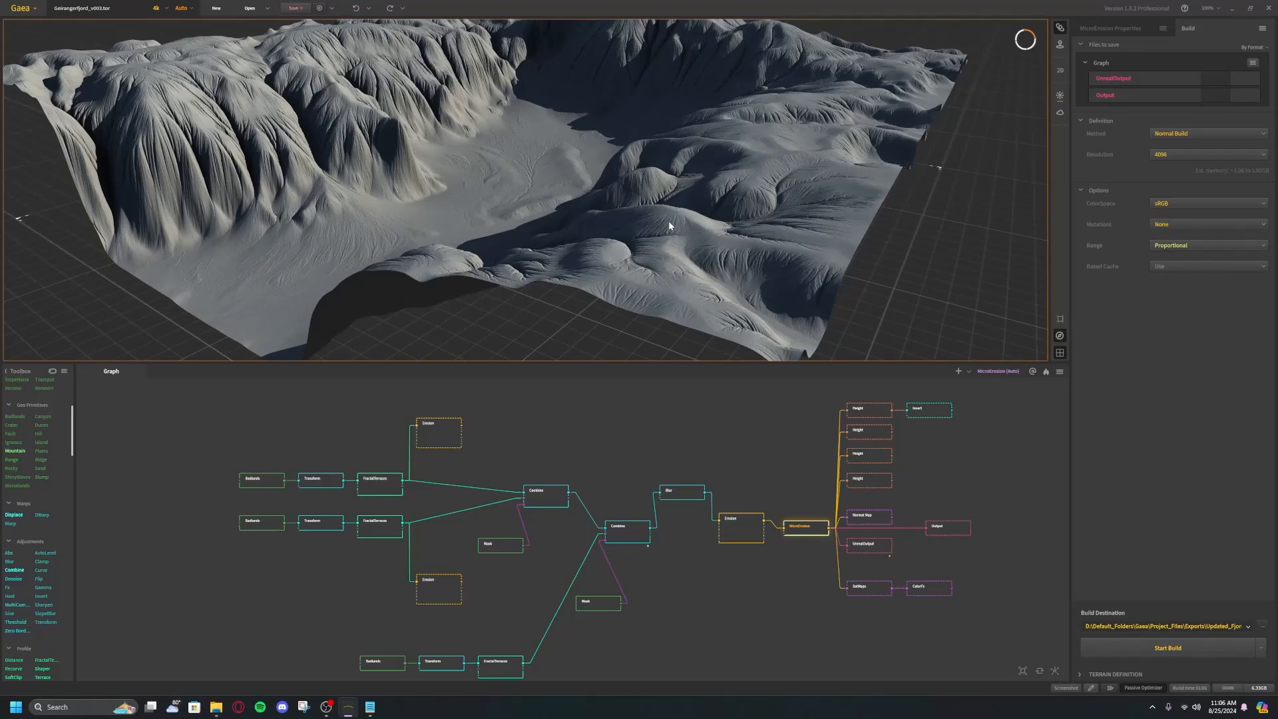
scroll(623, 200, down, 3)
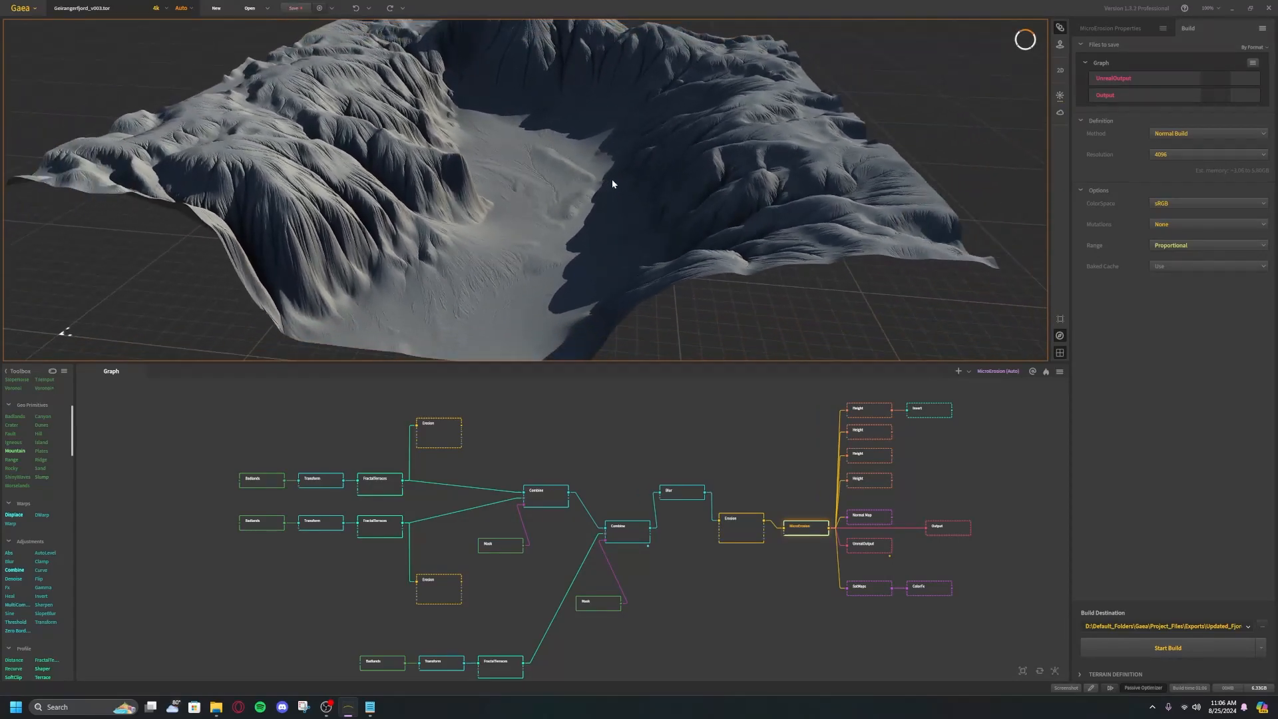